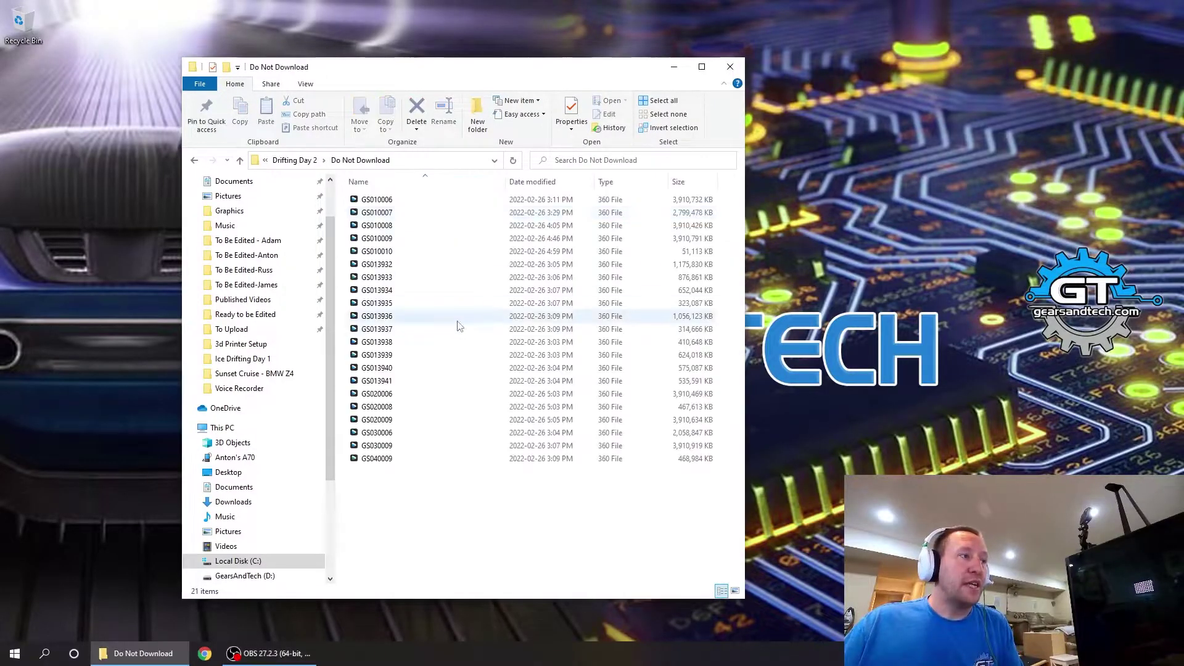
Step: Select the 360 files GS010006 through GS040009 and move the folder window to the right
left_click(374, 201)
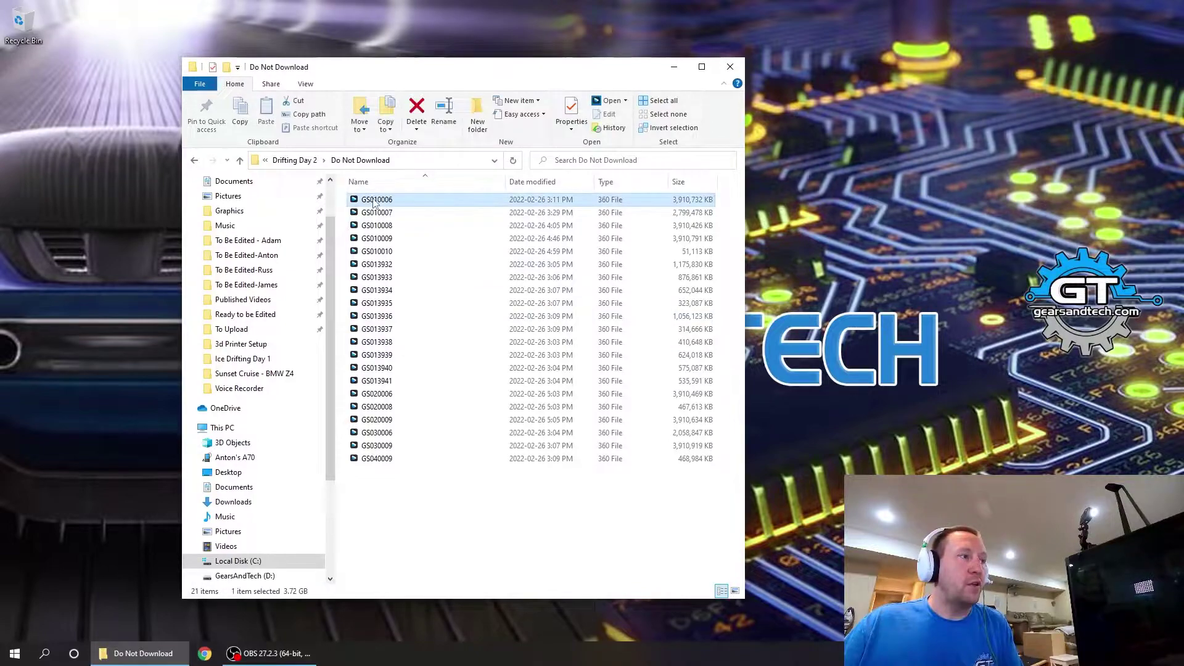
left_click(383, 460)
left_click_drag(388, 72, 615, 59)
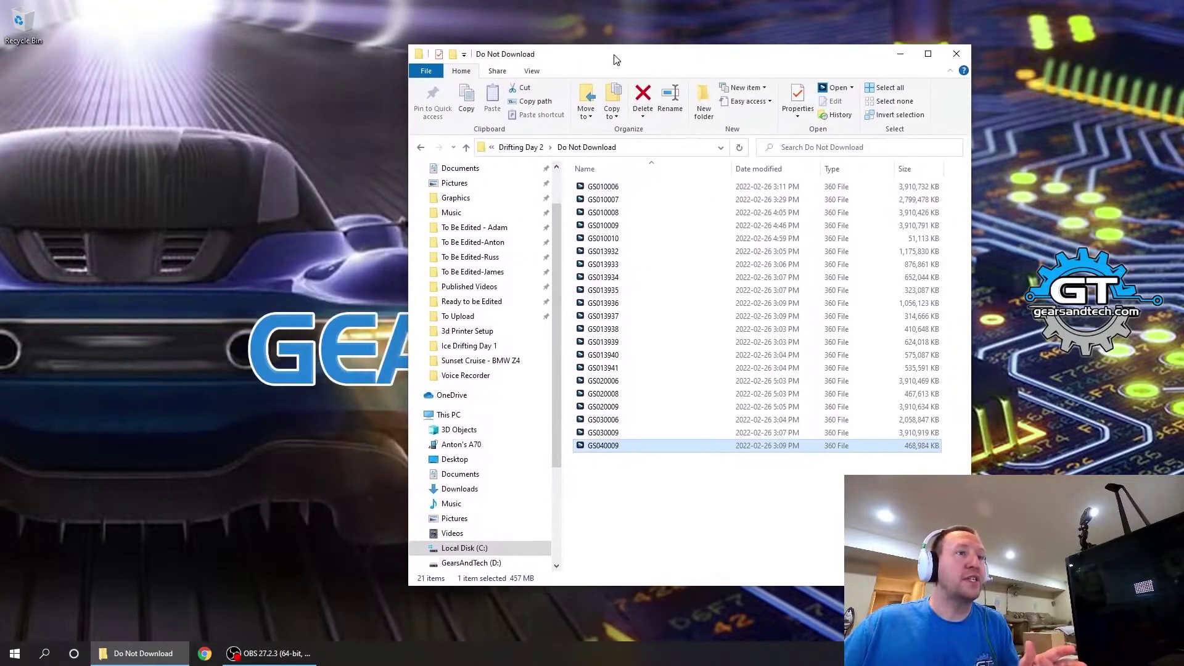
Step: Launch GoPro Player, open the Batch Exporter queue, centre it and close the welcome window
left_click(14, 660)
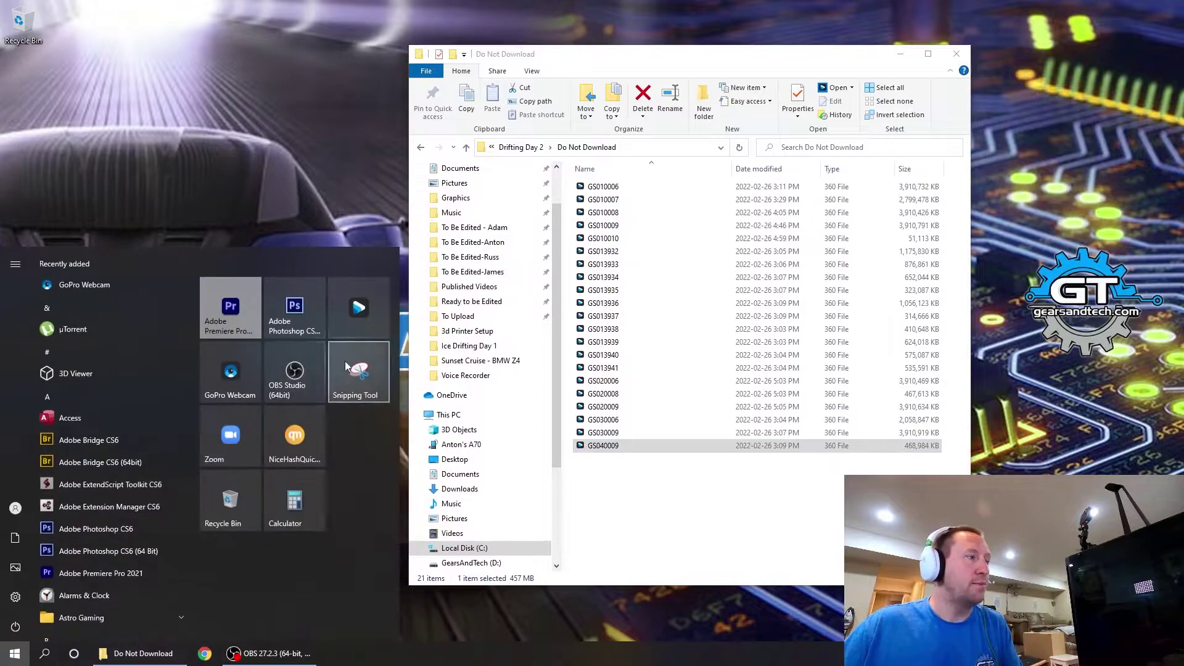
left_click(359, 307)
left_click(63, 112)
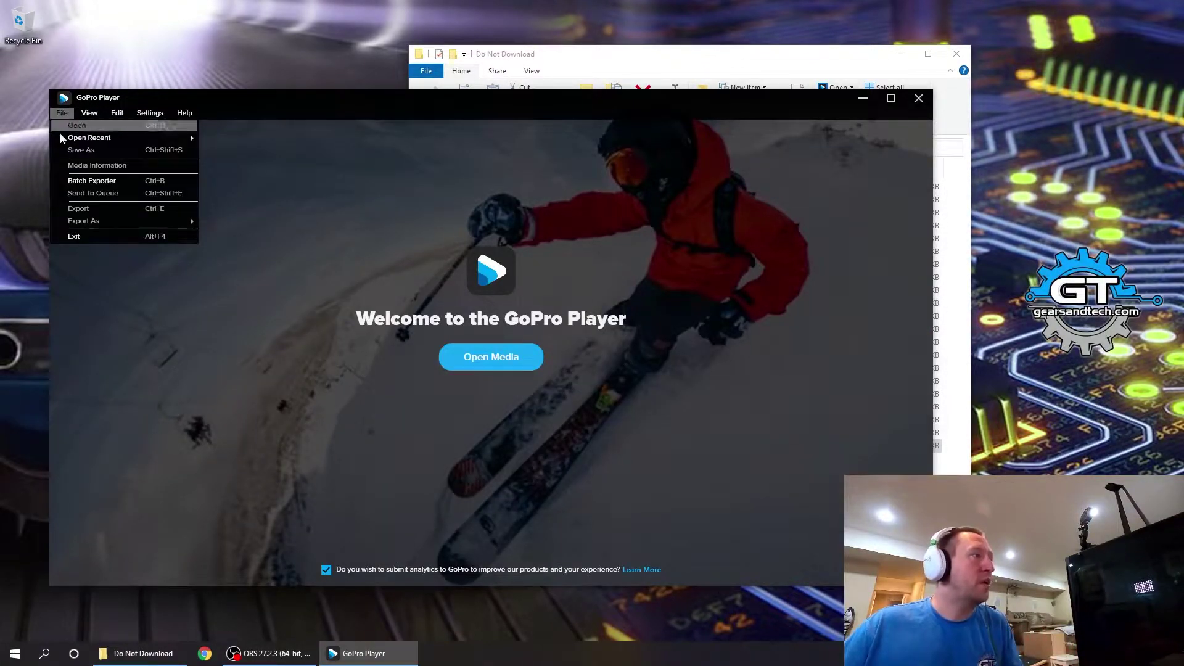
left_click(73, 180)
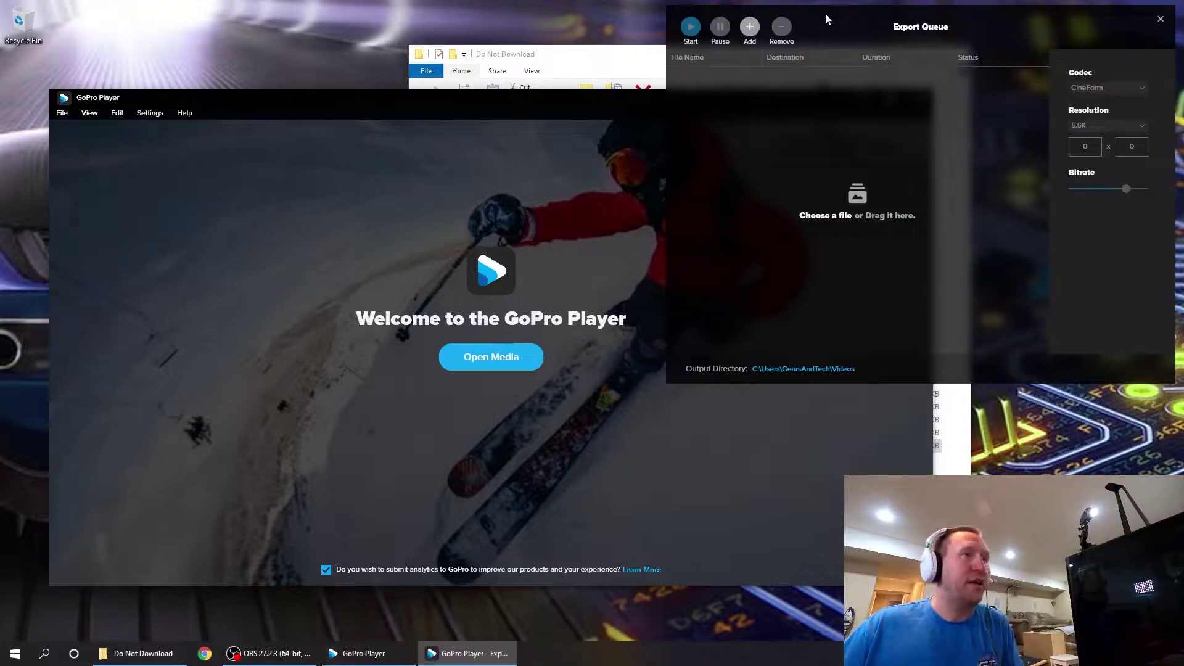
left_click_drag(825, 13, 209, 219)
left_click(915, 99)
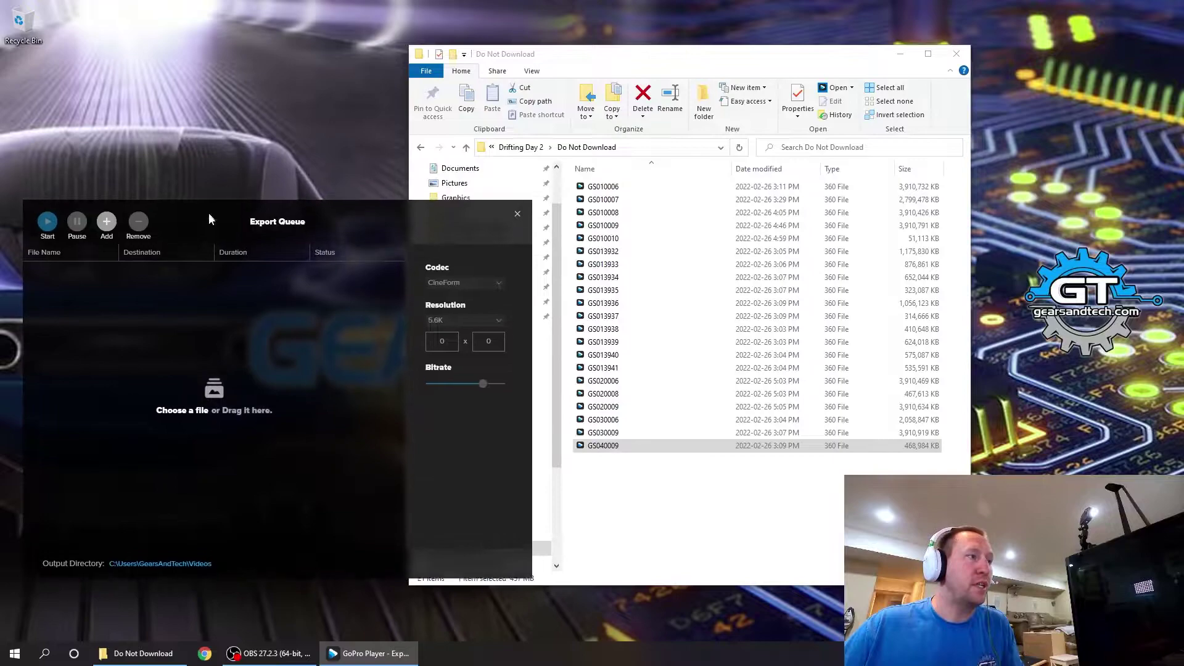
Step: Select all 21 .360 files, GS010006 through GS040009, and drop them into the Export Queue
left_click_drag(592, 62, 716, 49)
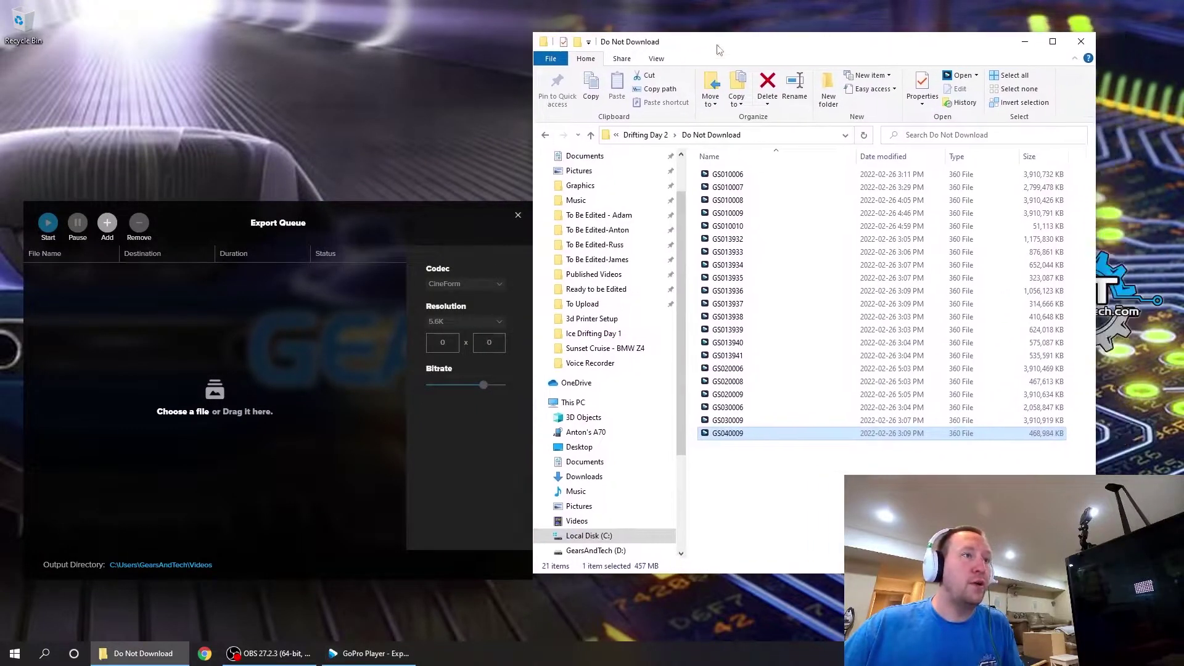
left_click(728, 175)
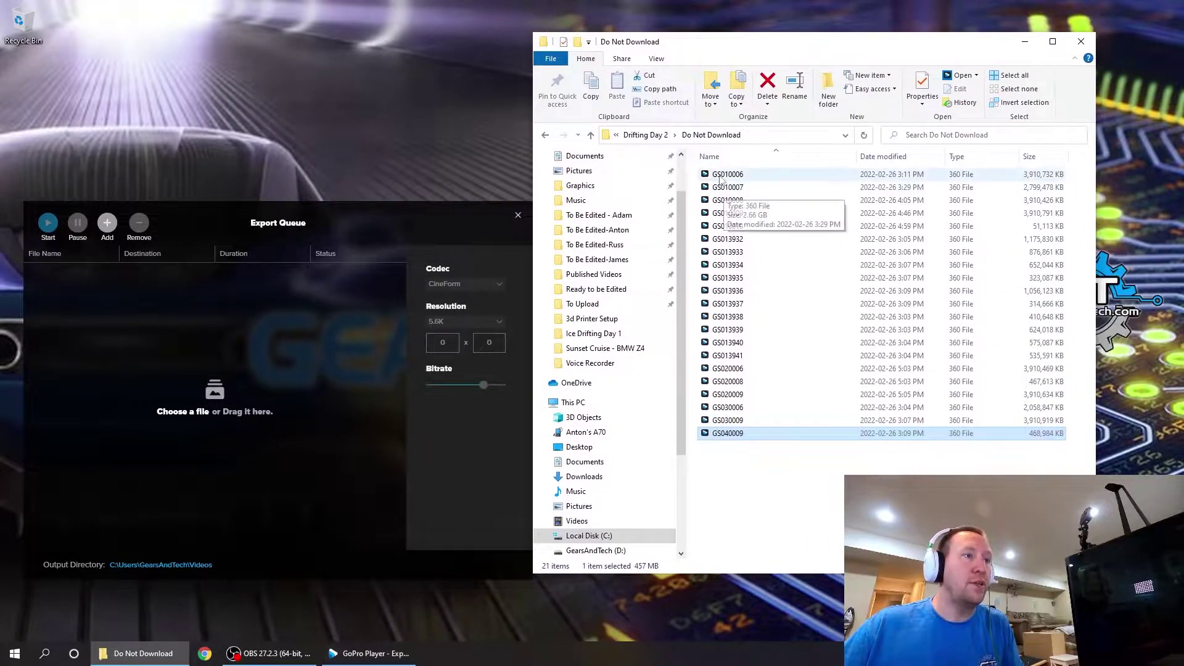
left_click(738, 435, "shift")
left_click_drag(743, 298, 720, 344)
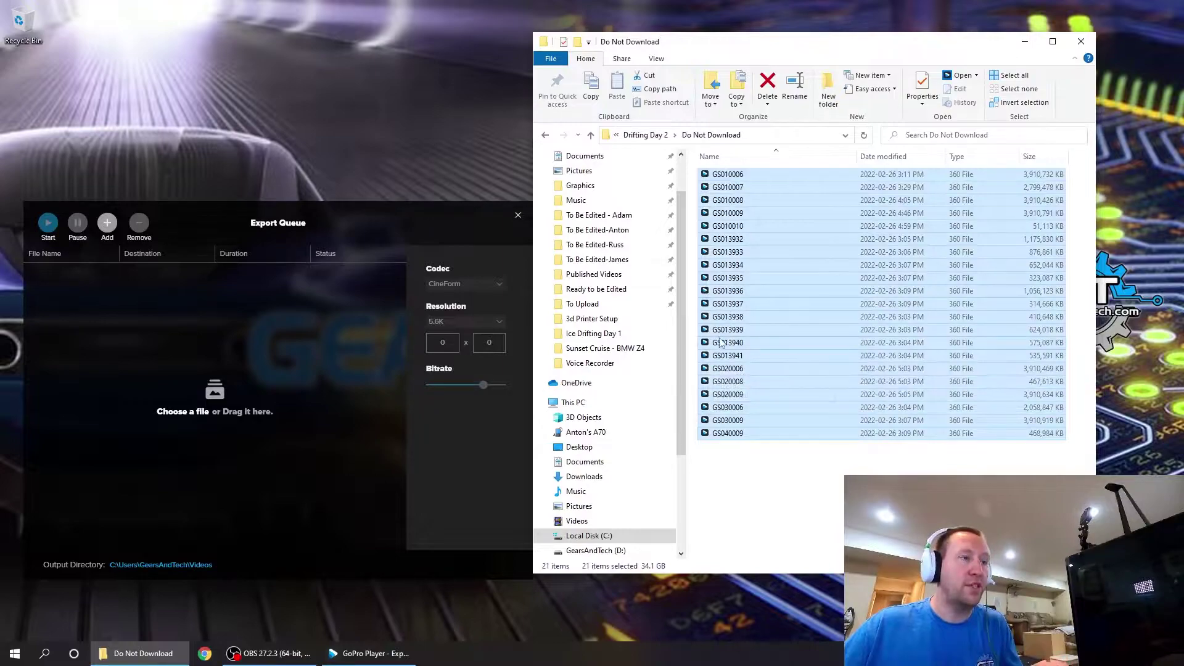
left_click_drag(156, 441, 199, 398)
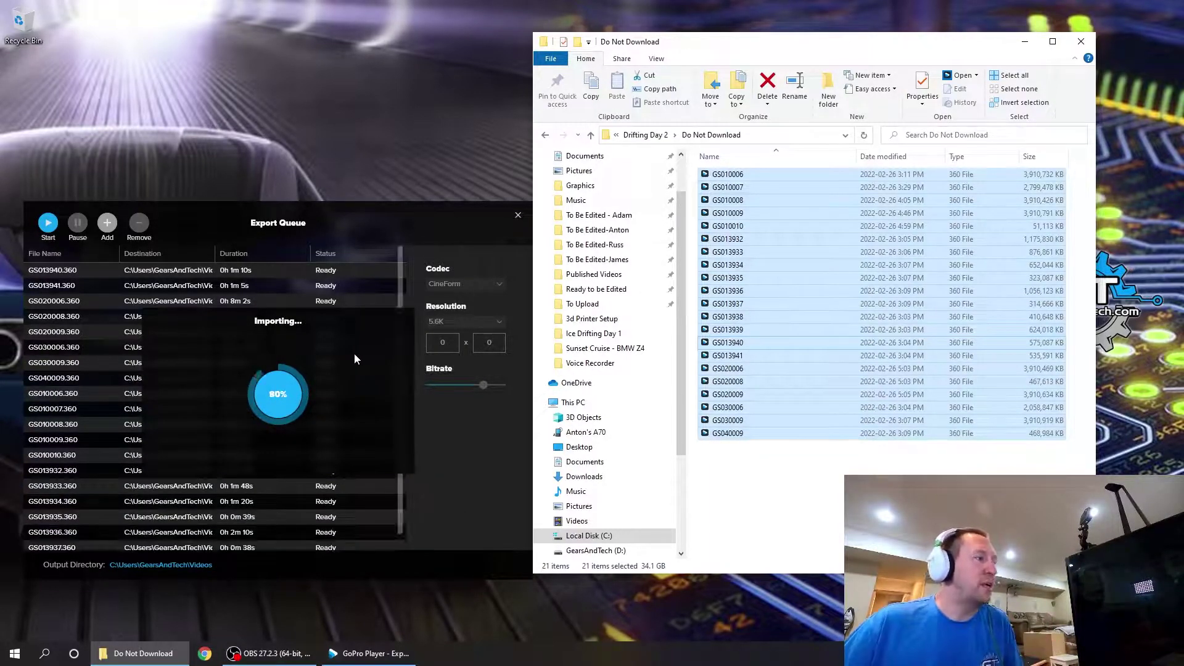
Step: Select every clip in the Export Queue, from GS013940 through the last entry
scroll(191, 395, "up", 1)
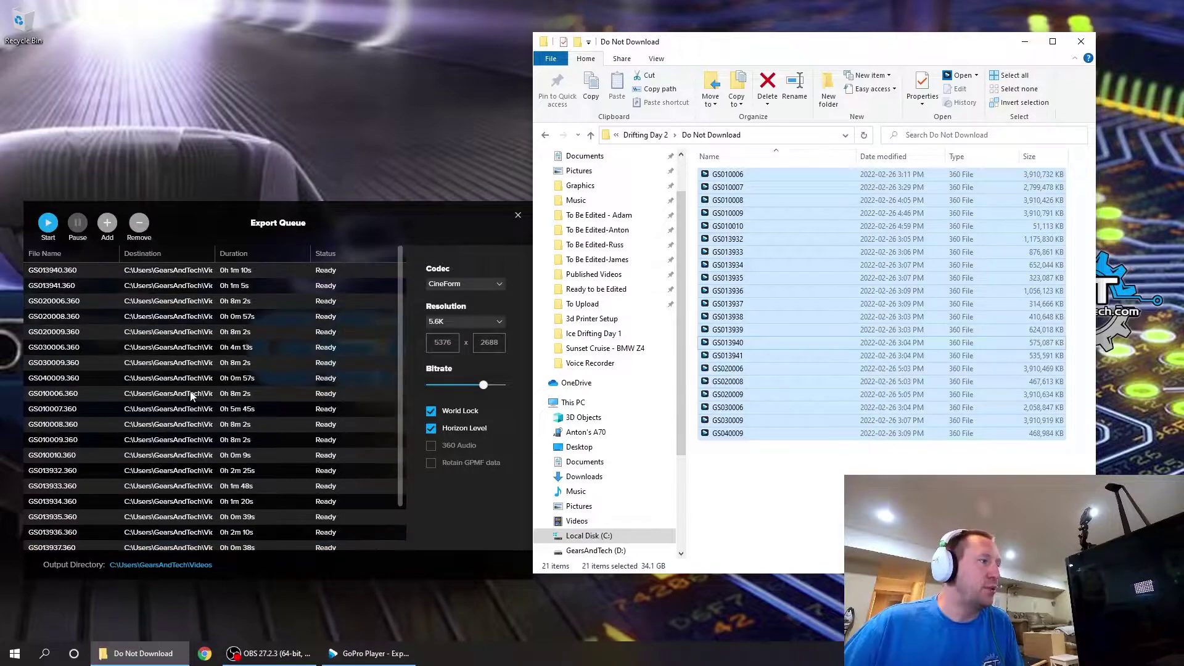
left_click(203, 270)
scroll(218, 320, "down", 1)
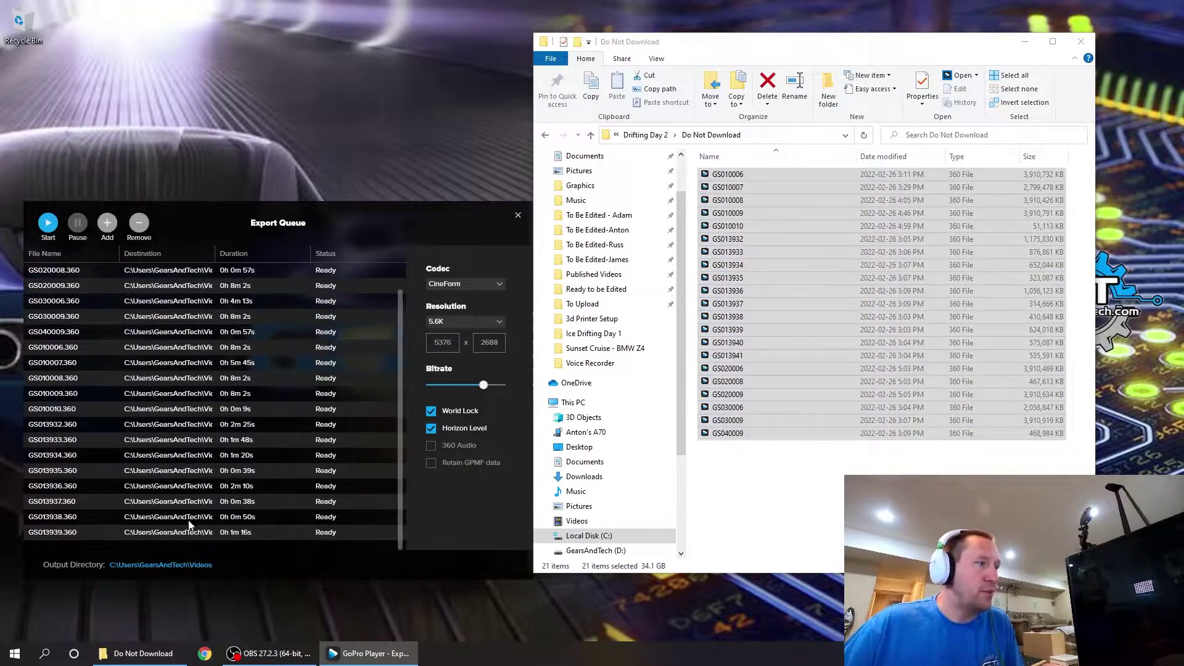
scroll(202, 404, "up", 1)
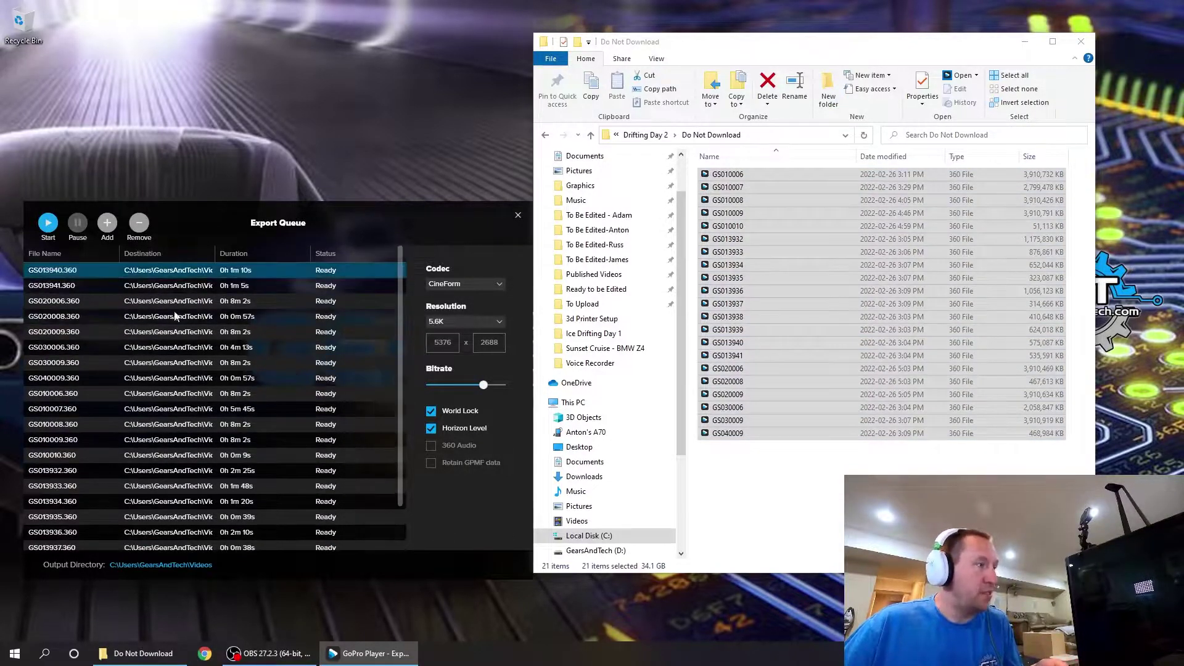
scroll(197, 518, "down", 1)
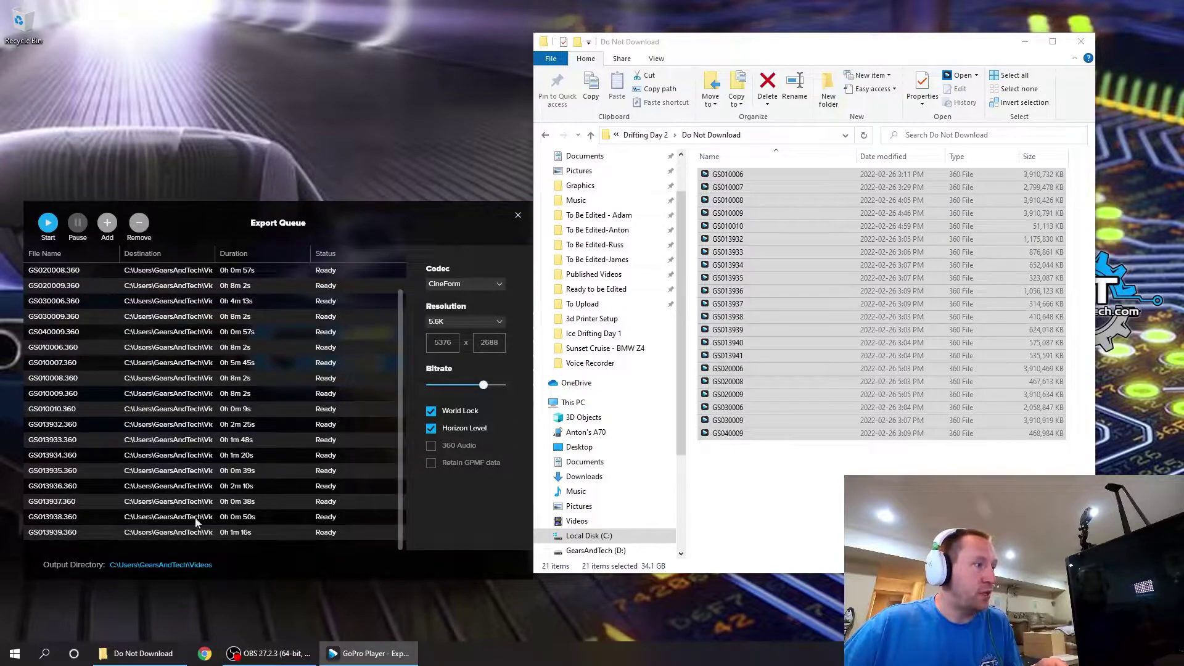
left_click(163, 536, "shift")
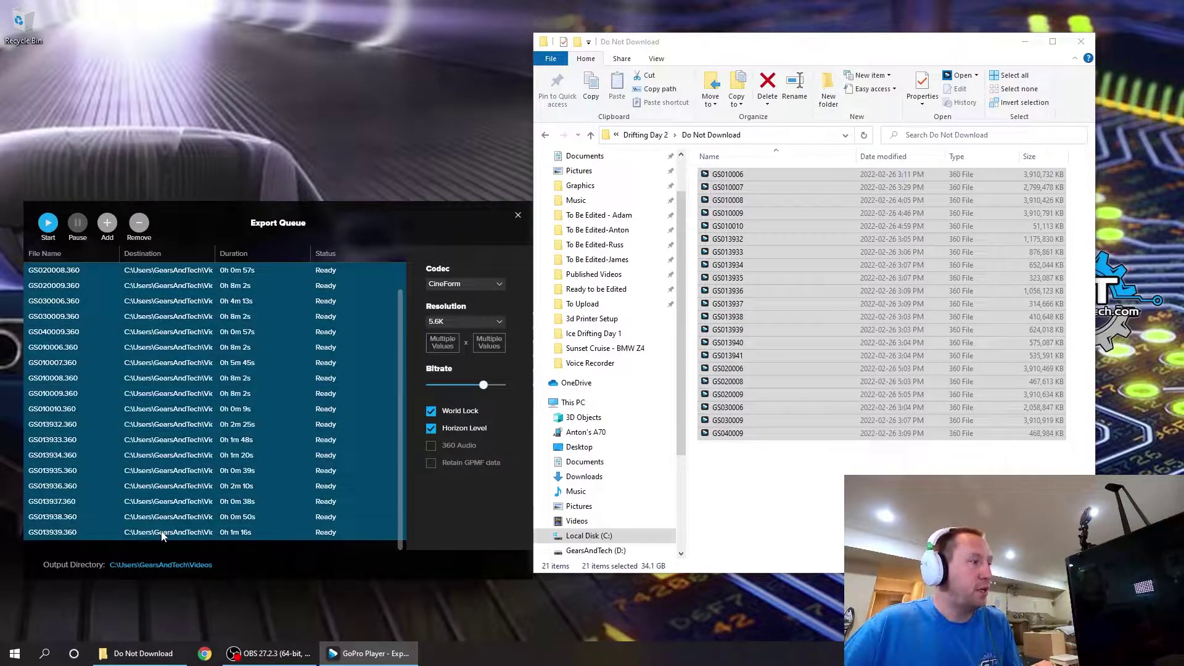
scroll(235, 455, "up", 1)
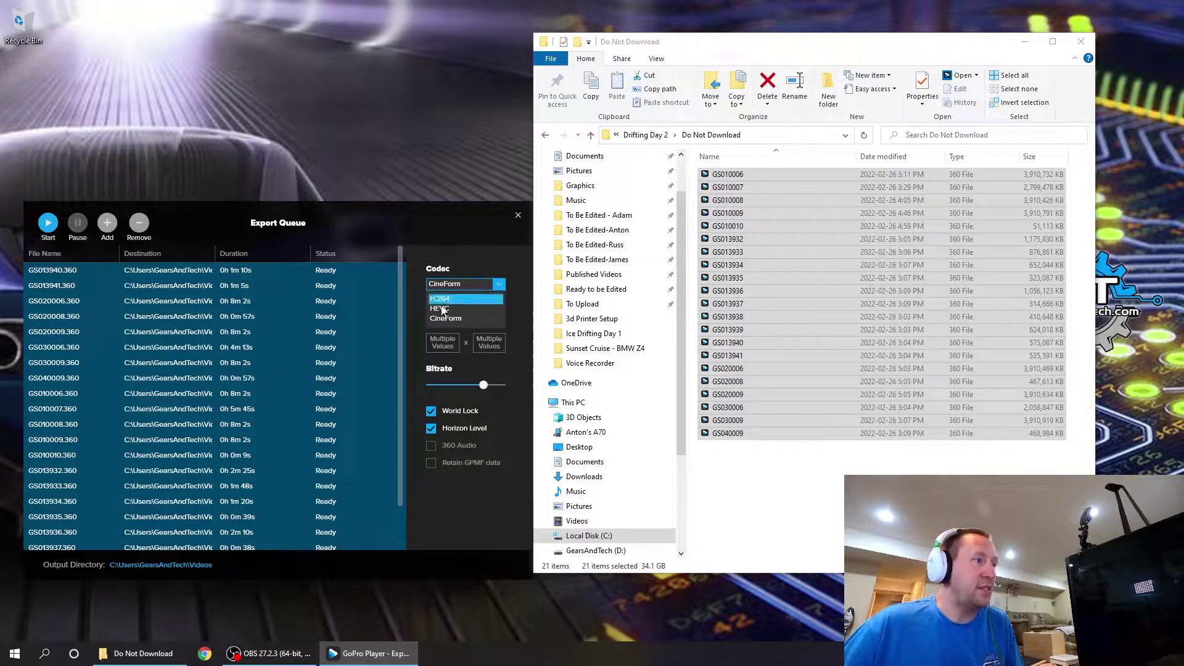
Step: Set the export codec to CineForm and the resolution to 5.6K
left_click(439, 321)
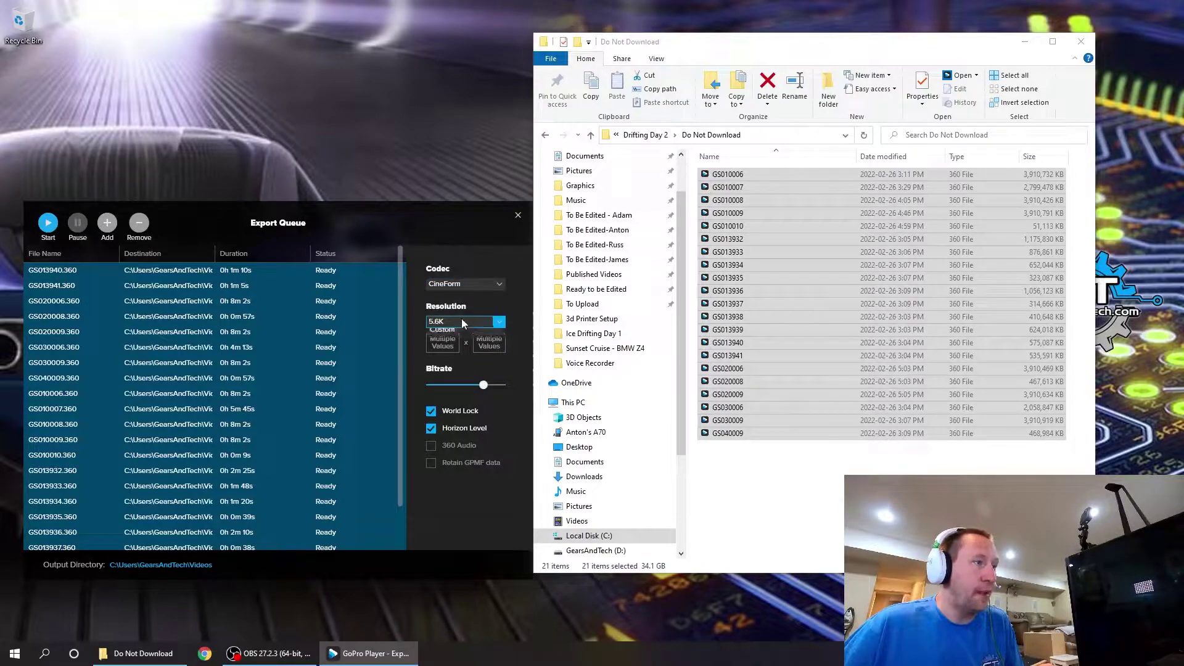
left_click(461, 320)
left_click(434, 340)
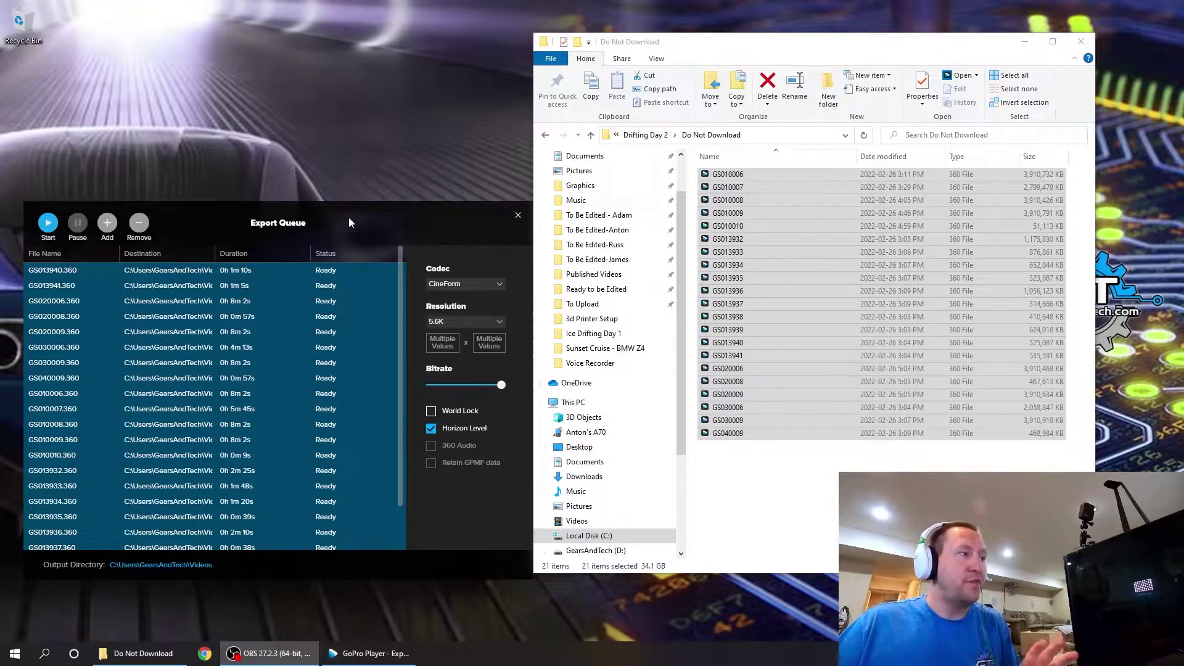
Step: Close the Do Not Download folder window with Alt+F4
left_click_drag(349, 222, 349, 201)
scroll(607, 352, "down", 1)
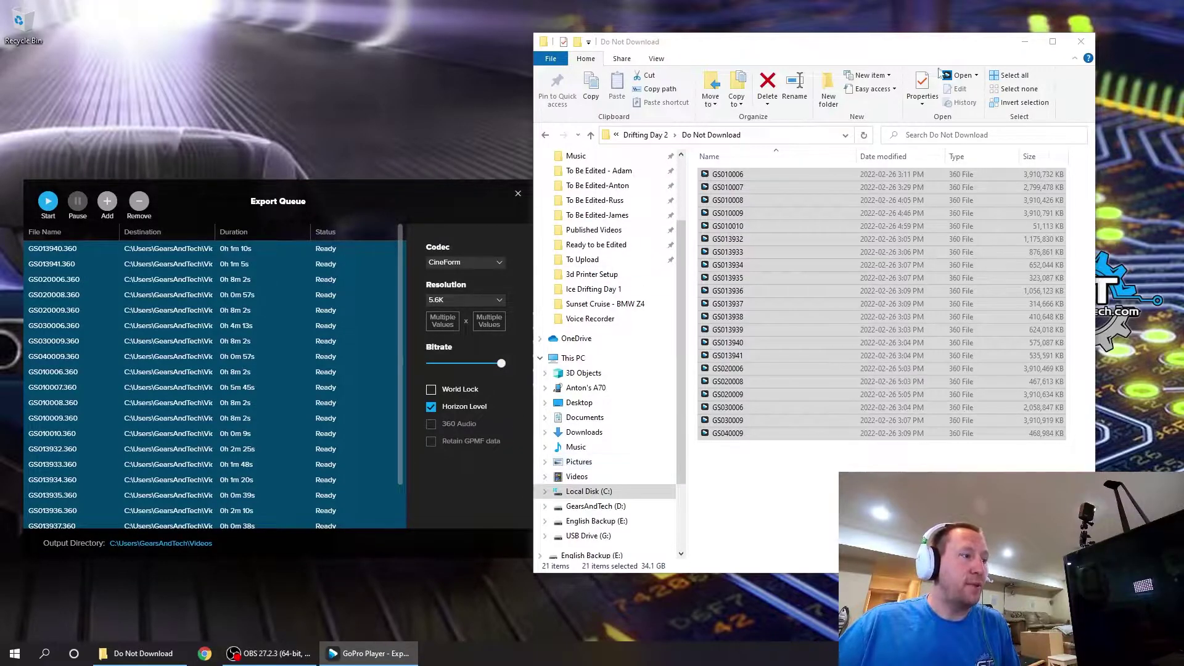
key("alt+F4")
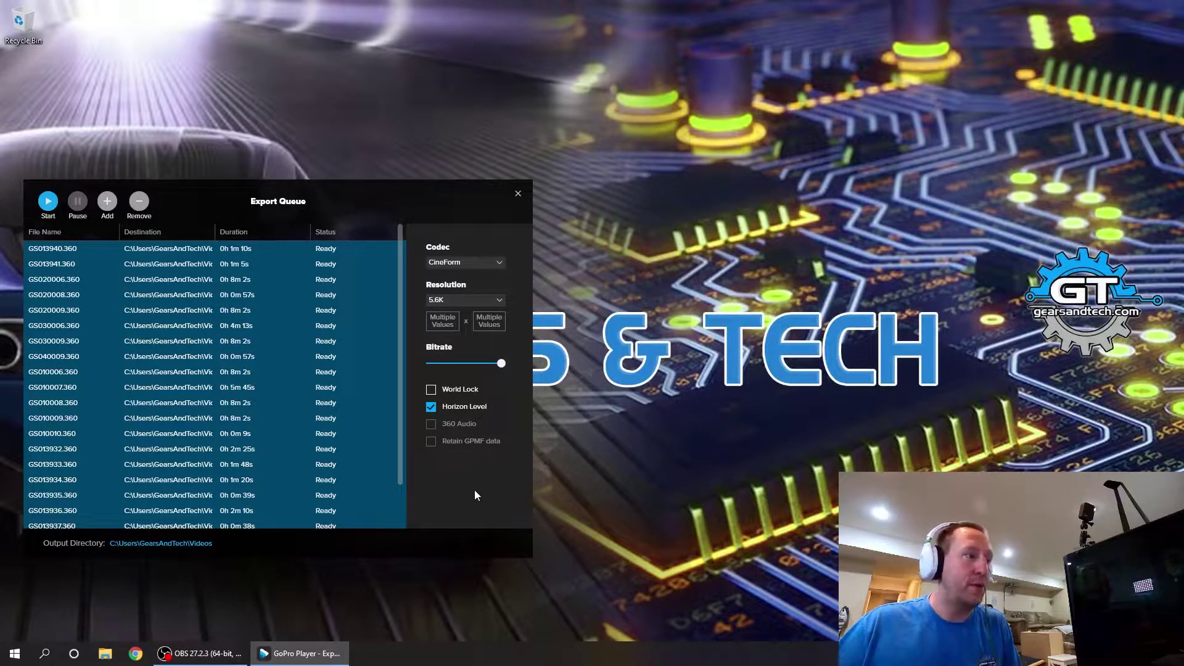
Step: Start the batch export, then cancel it and close the Export Queue
left_click(48, 203)
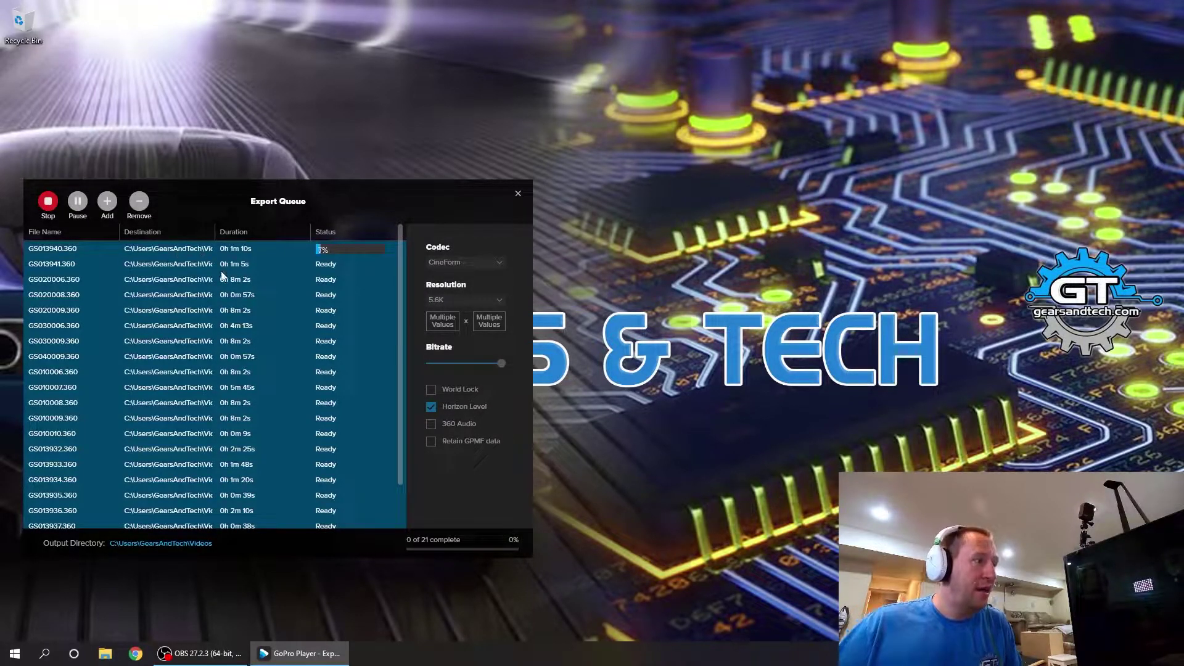
left_click(47, 205)
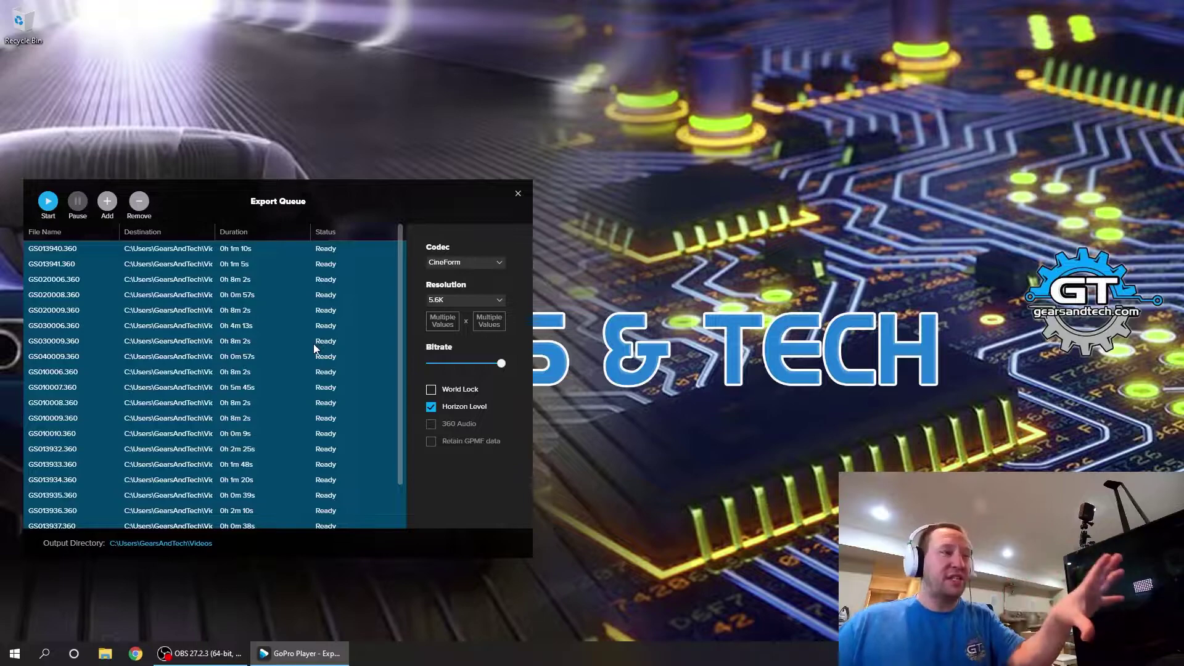
left_click(518, 194)
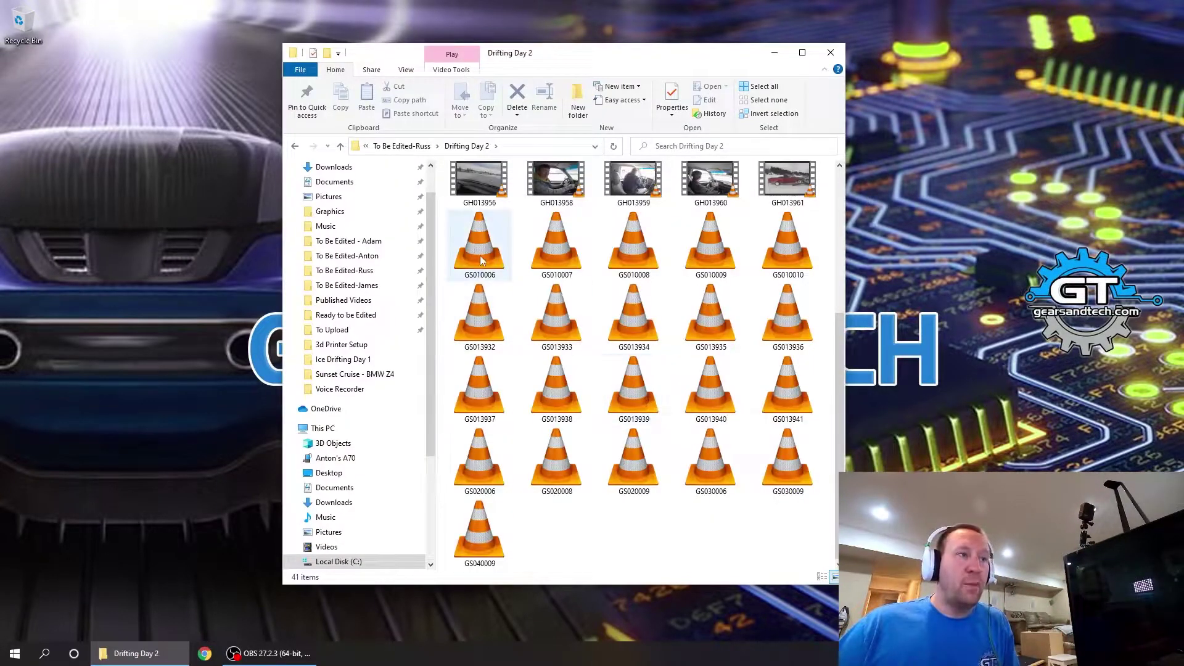
Step: Select clips GS010006 through GS040009 in Drifting Day 2 and scroll through the folder
left_click(481, 259)
left_click(472, 543, "shift")
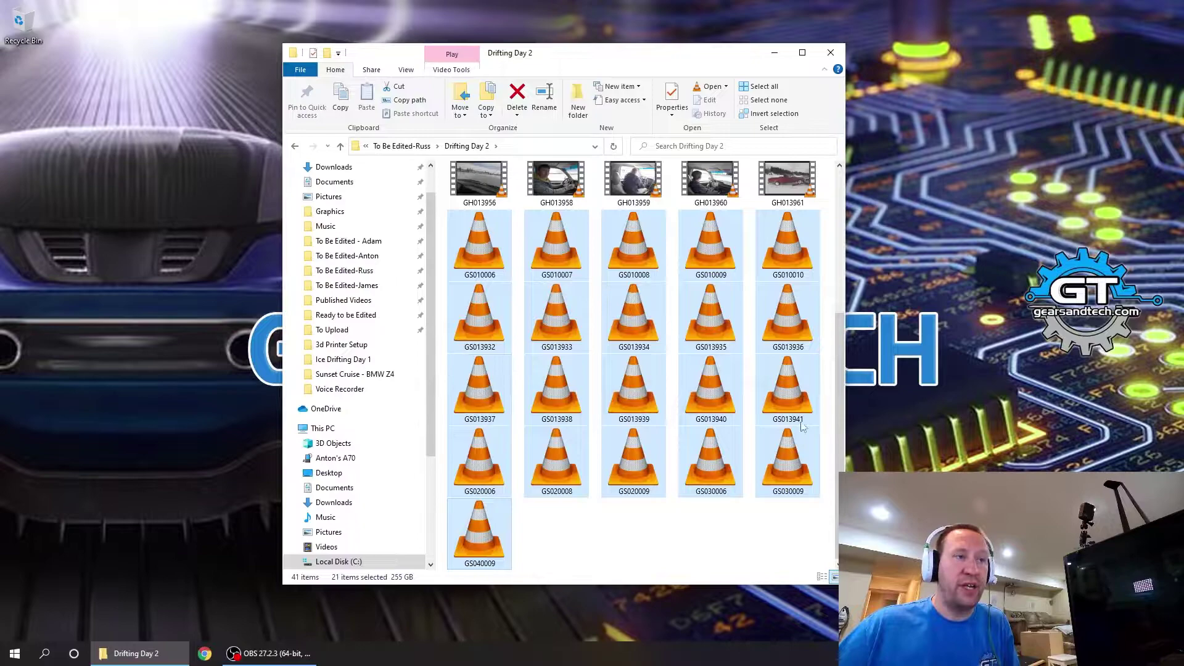
scroll(617, 438, "up", 3)
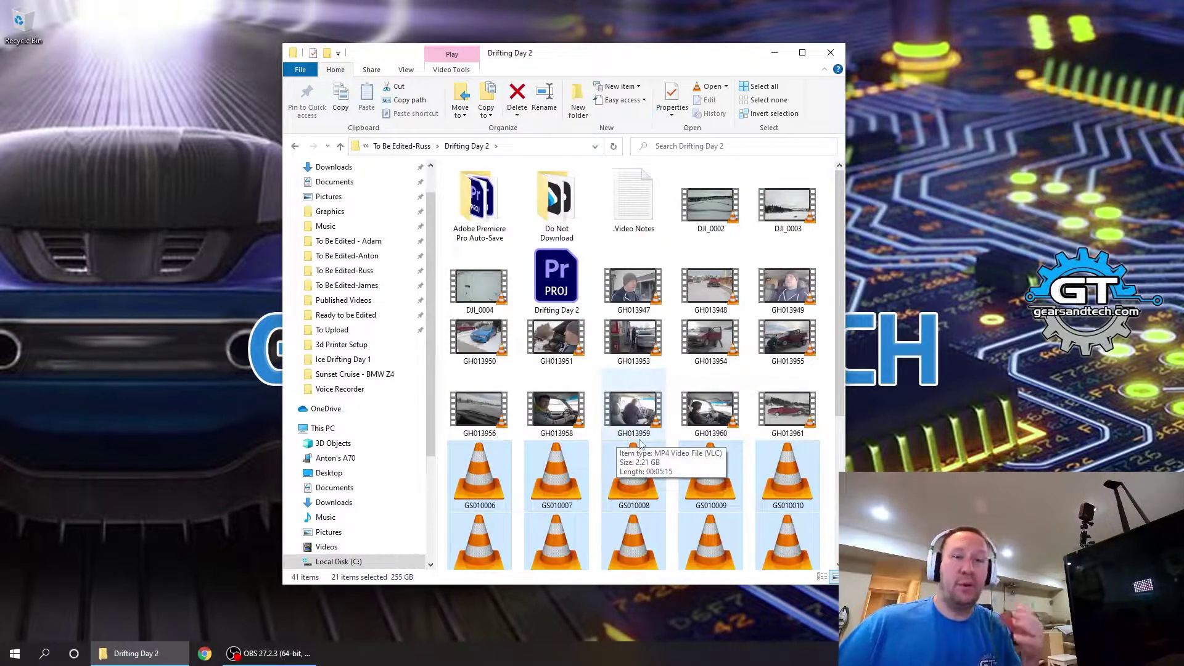
scroll(640, 443, "down", 3)
Step: Launch Premiere Pro and create a new project named 'Drifting 360 footage'
left_click(14, 653)
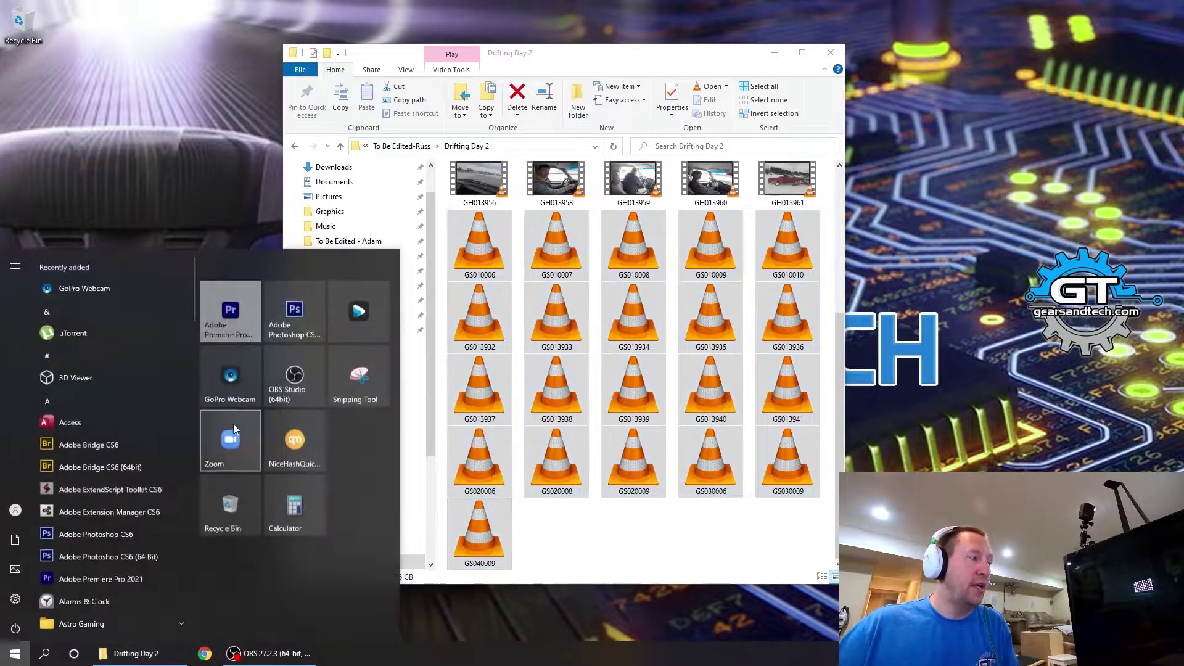
left_click(230, 311)
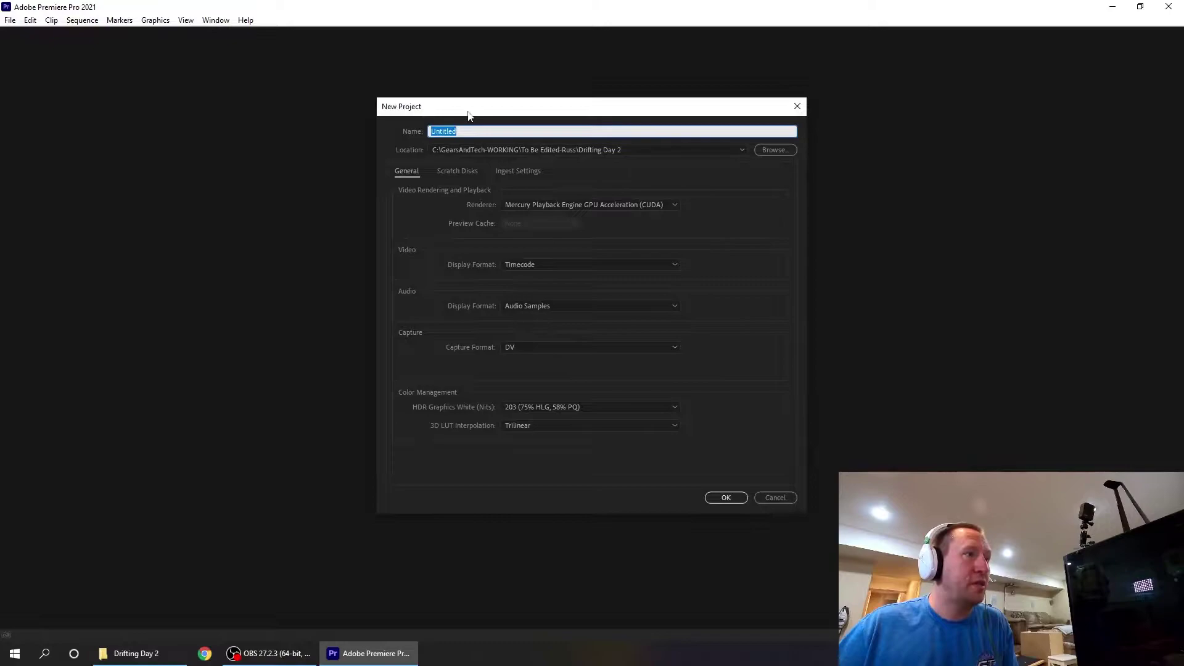
type("Drigtin")
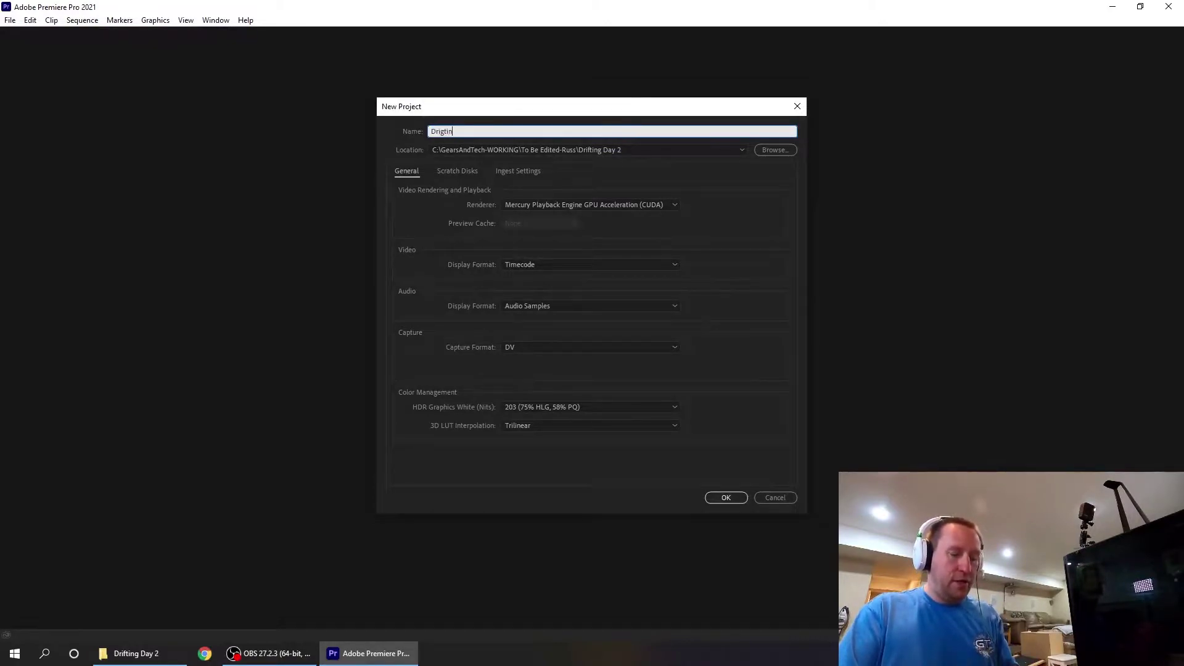
type("g")
key("BackSpace")
key("BackSpace")
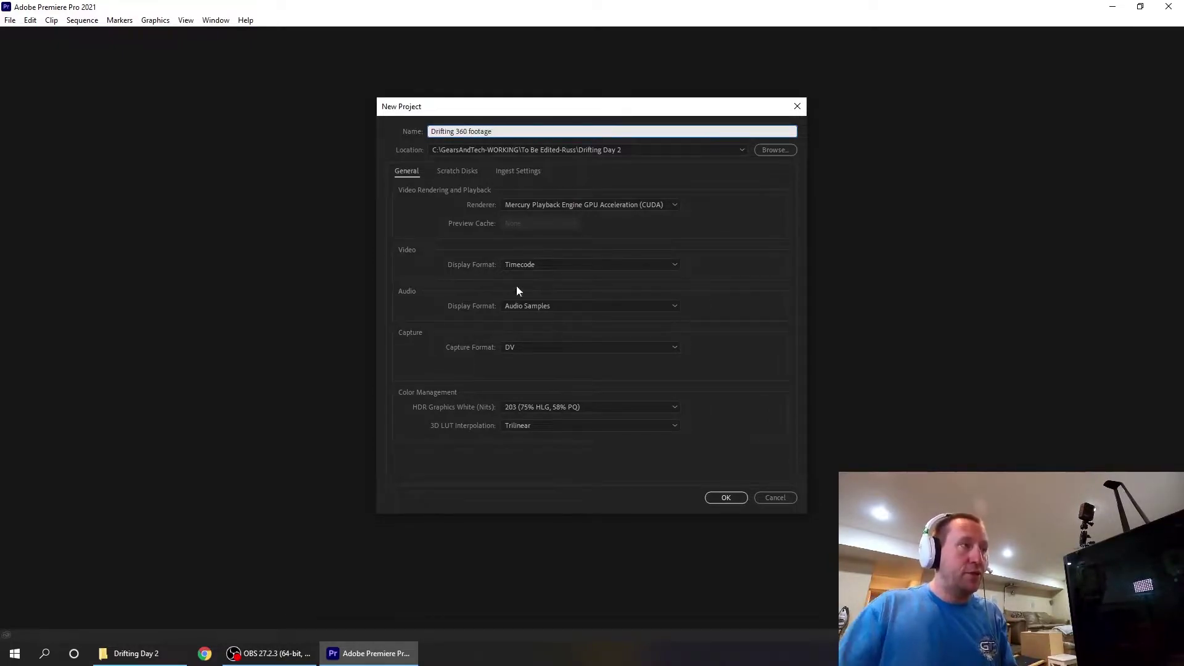
left_click(742, 499)
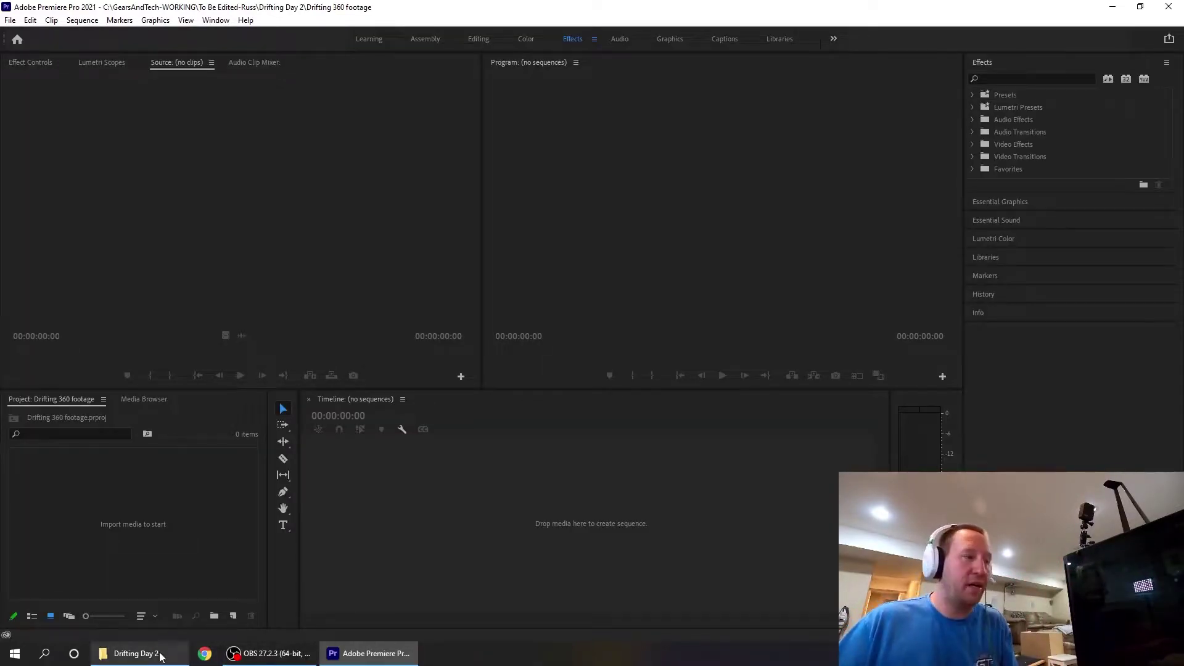
Step: Drag clips GS010006 through GS040009 from Drifting Day 2 into the Project panel, then close Explorer
left_click(160, 657)
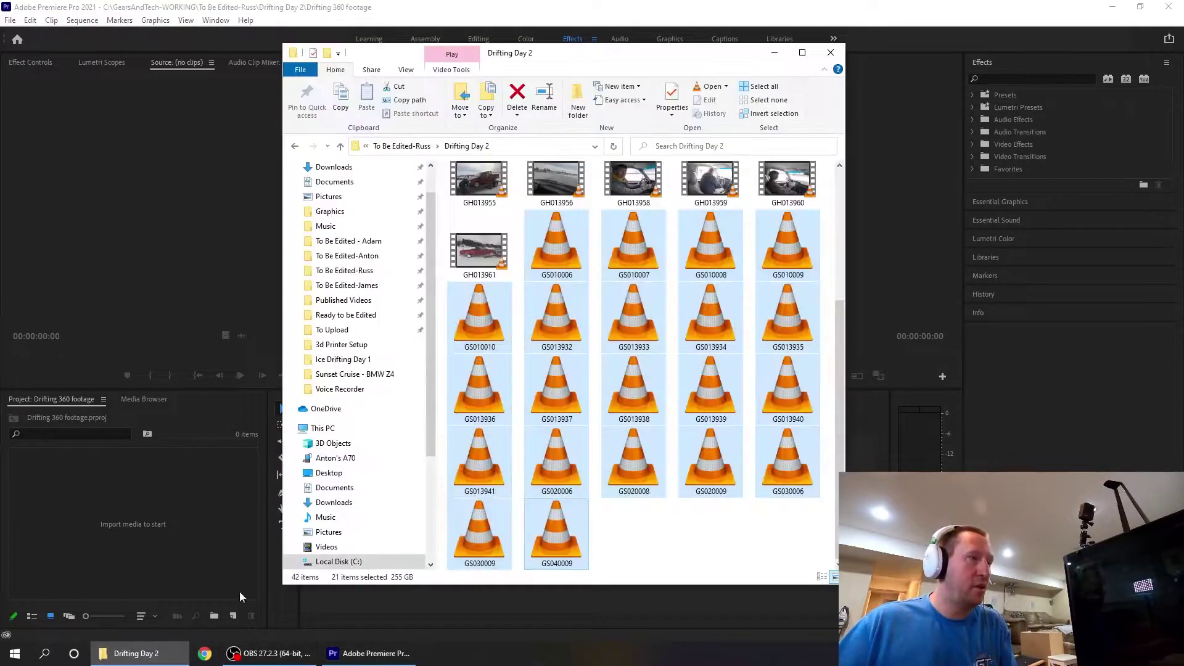
left_click(646, 357)
left_click(557, 257)
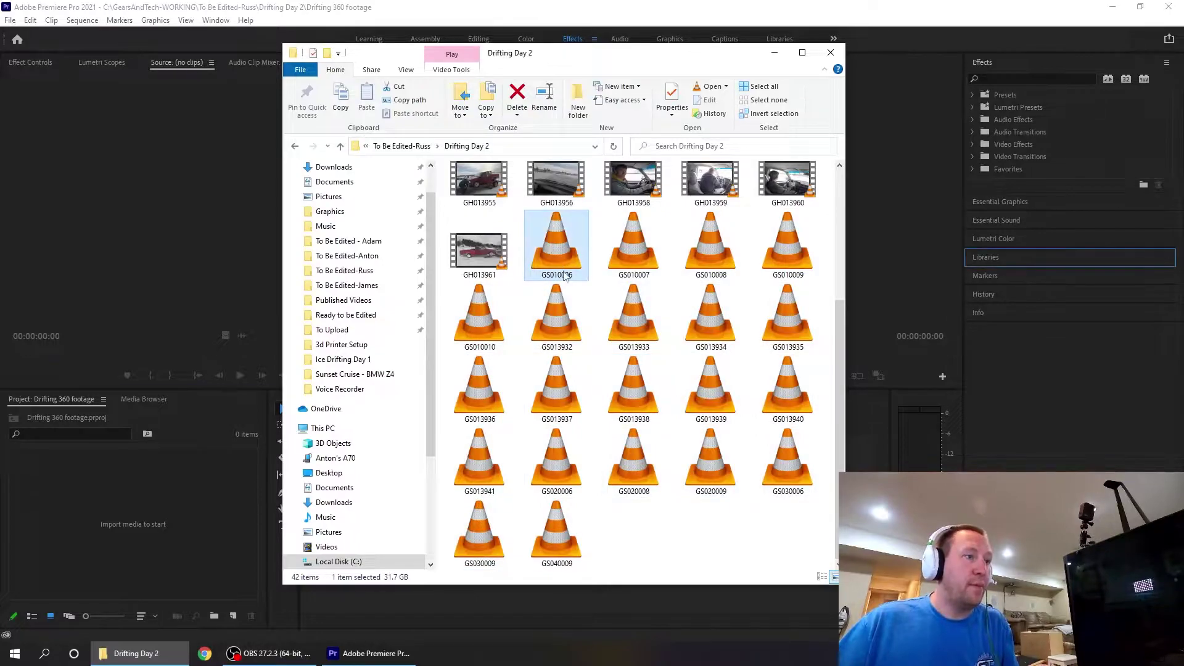
left_click(575, 543, "shift")
left_click_drag(557, 276, 132, 528)
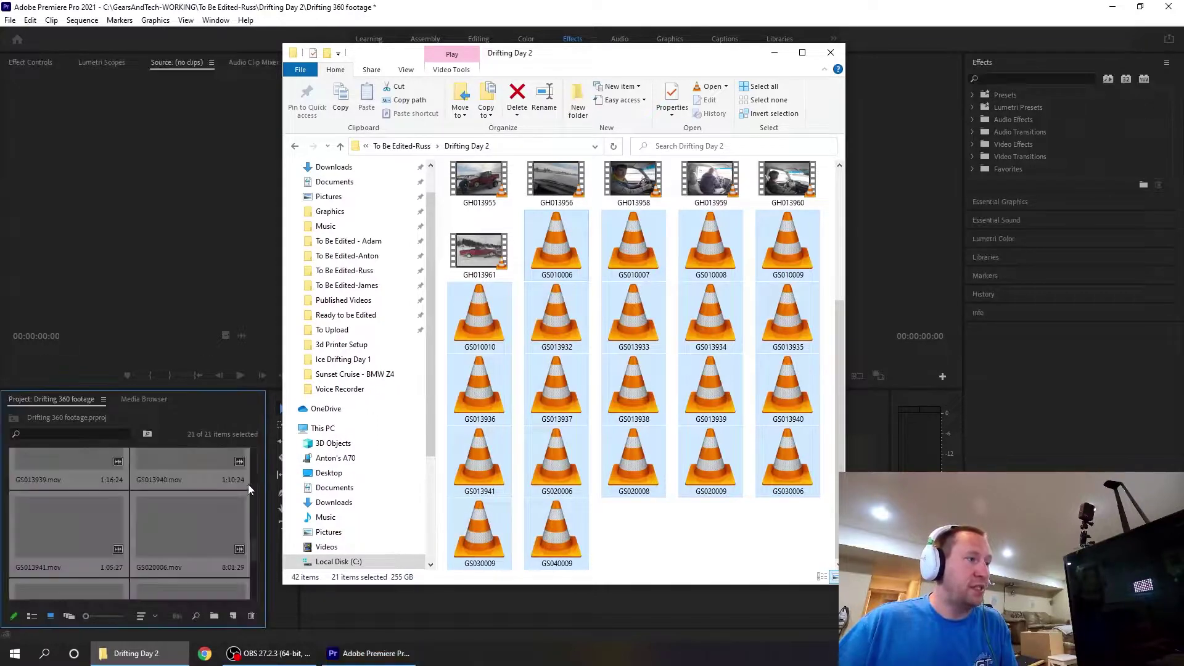
left_click(831, 53)
Step: Create a sequence from clip GS010006.mov by dropping it onto the empty timeline
scroll(165, 508, "up", 5)
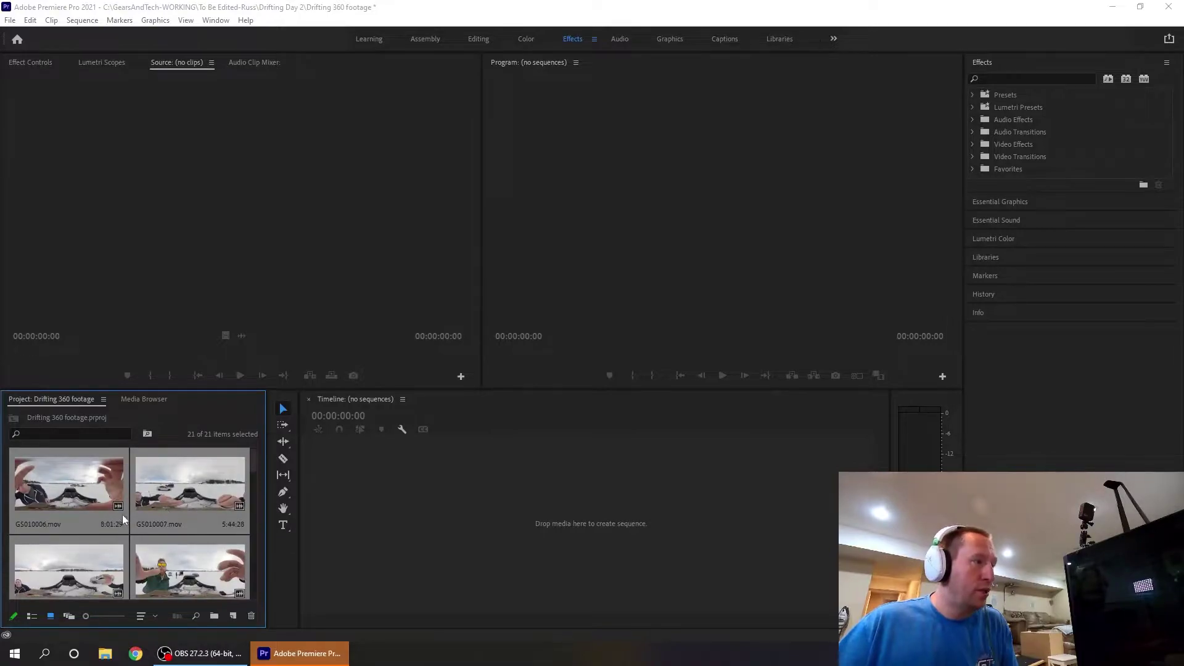
left_click(63, 494)
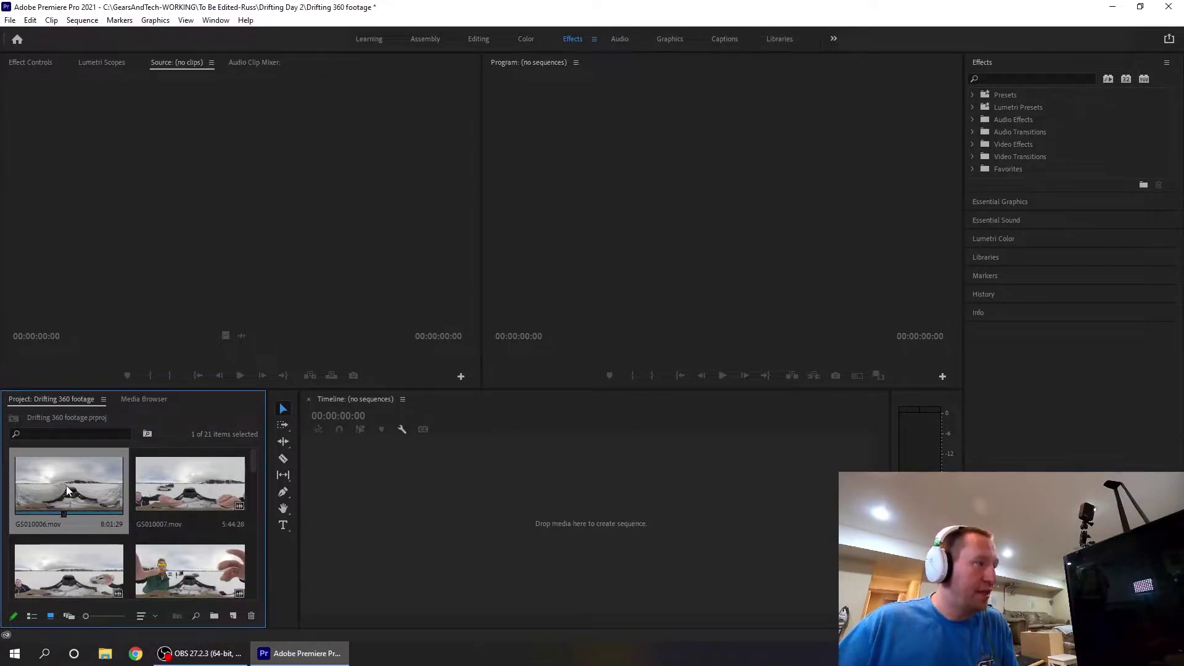
left_click_drag(68, 490, 420, 538)
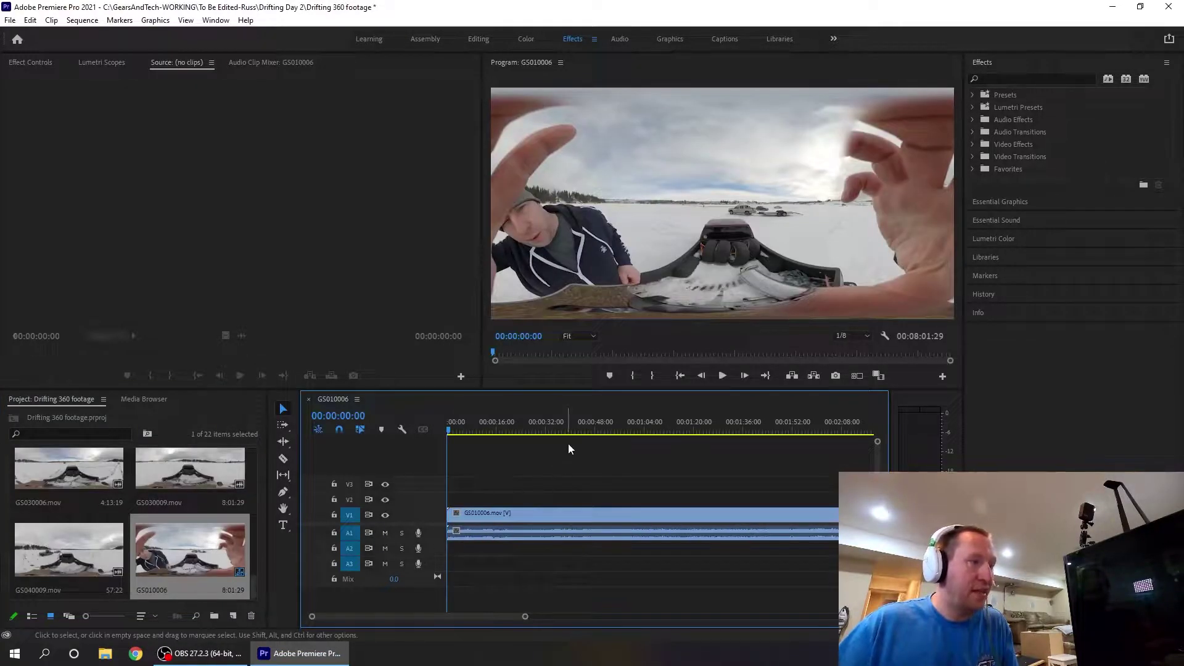
Step: Preview the footage by scrubbing and playing from about the one-minute mark, then select the clip
left_click_drag(574, 432, 462, 435)
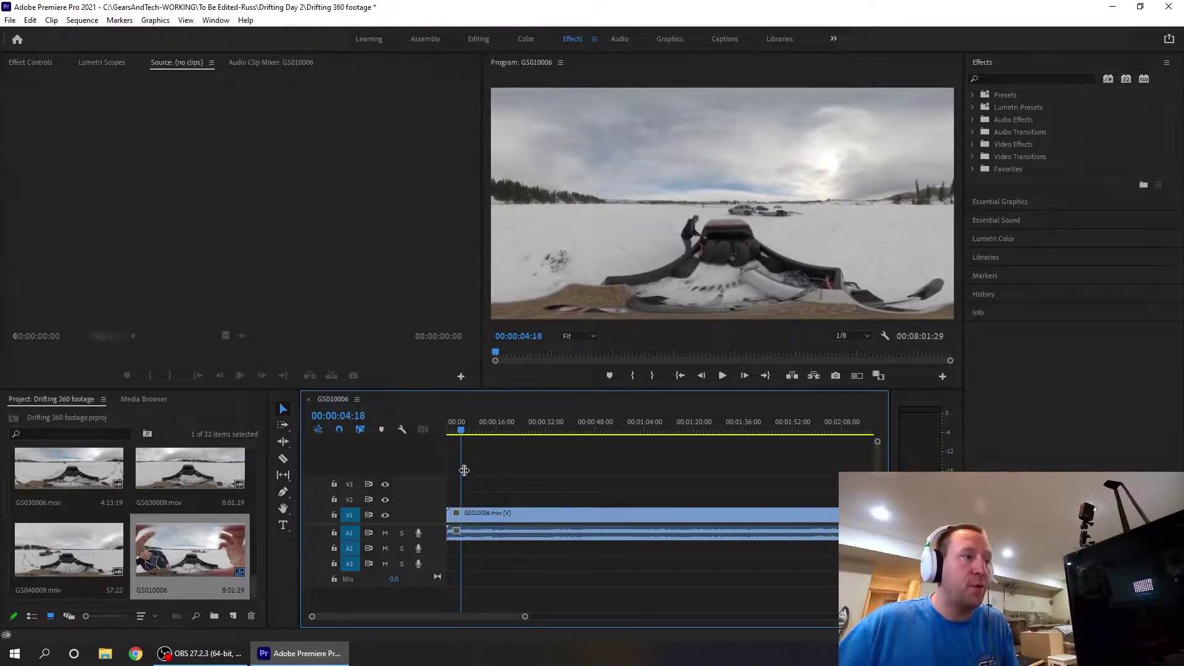
left_click(721, 376)
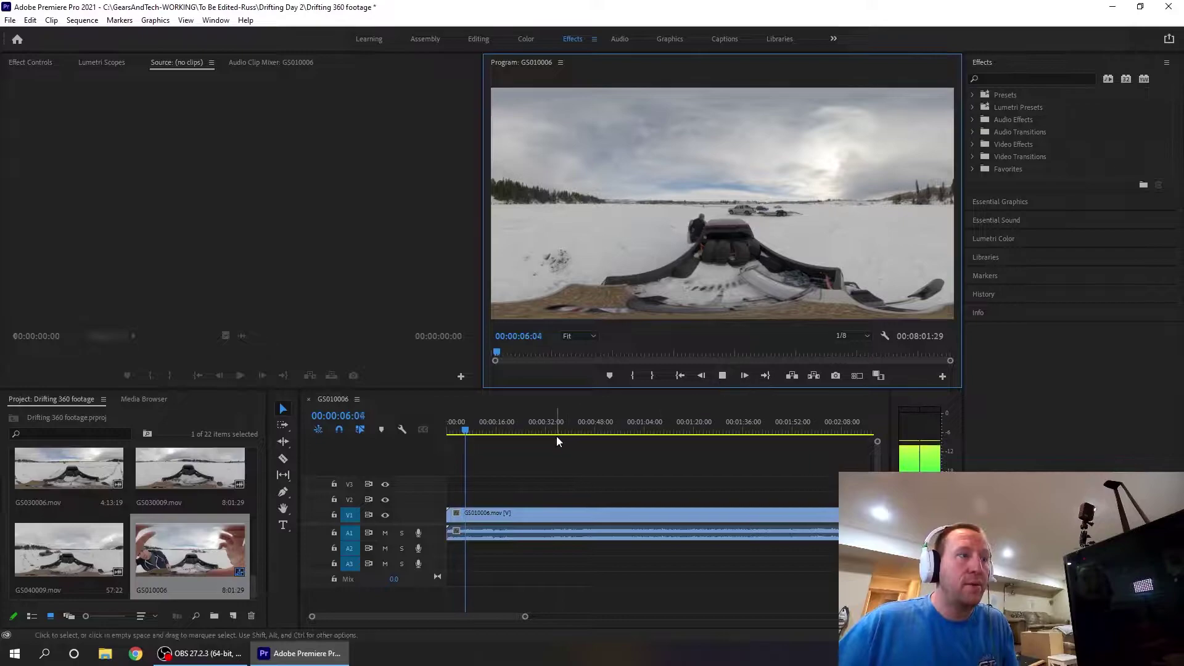
left_click(636, 431)
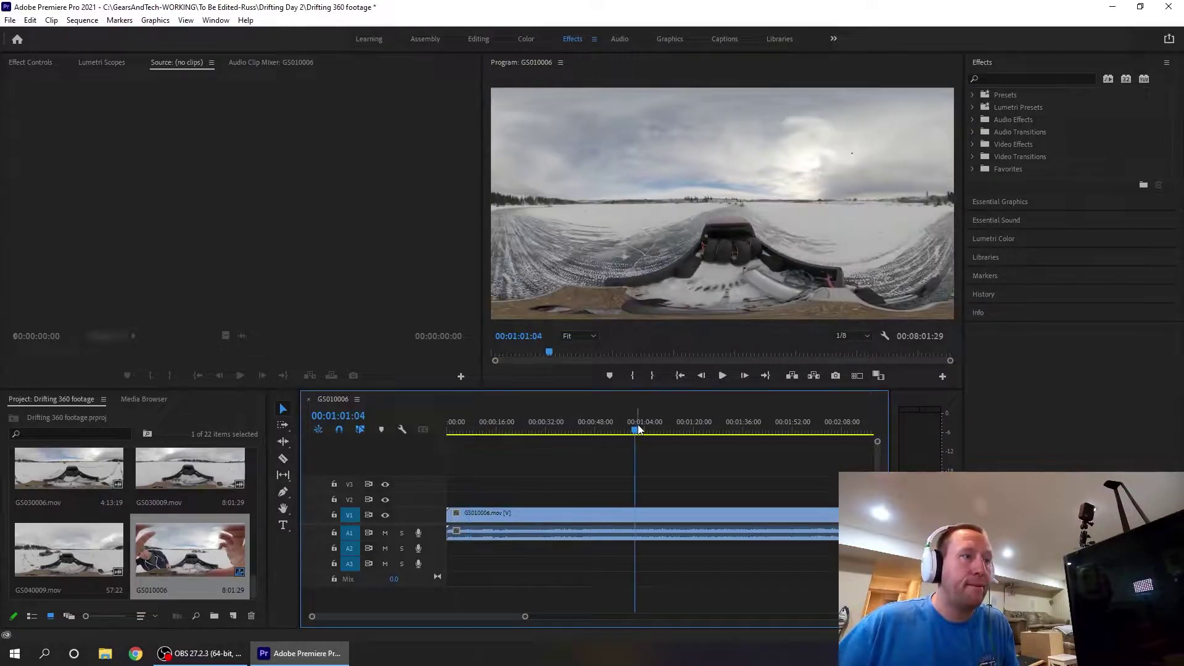
left_click(722, 376)
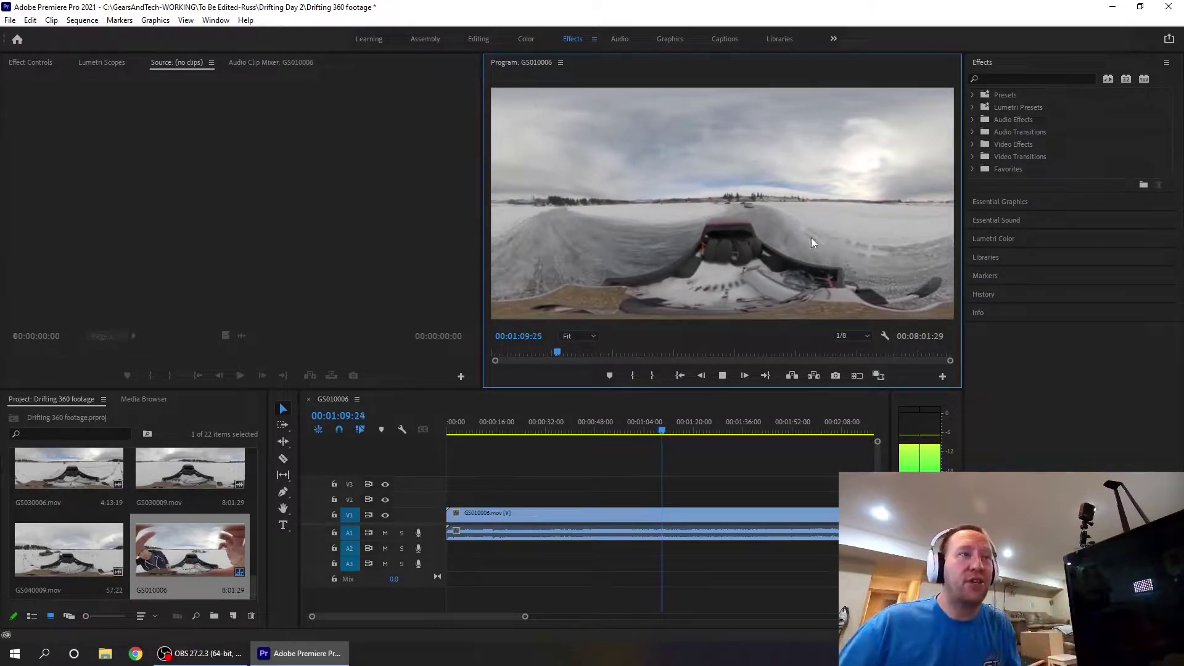
left_click(723, 375)
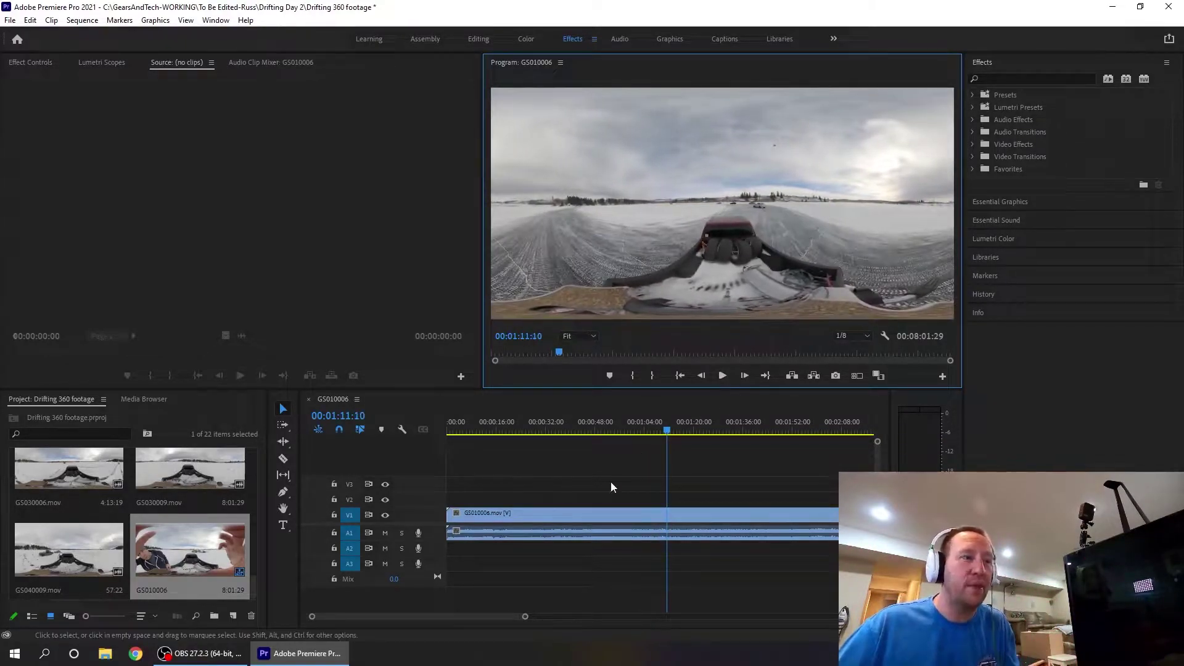
left_click(572, 523)
Step: Expand Favorites in the Effects panel and select GoPro FX Reframe
left_click(974, 169)
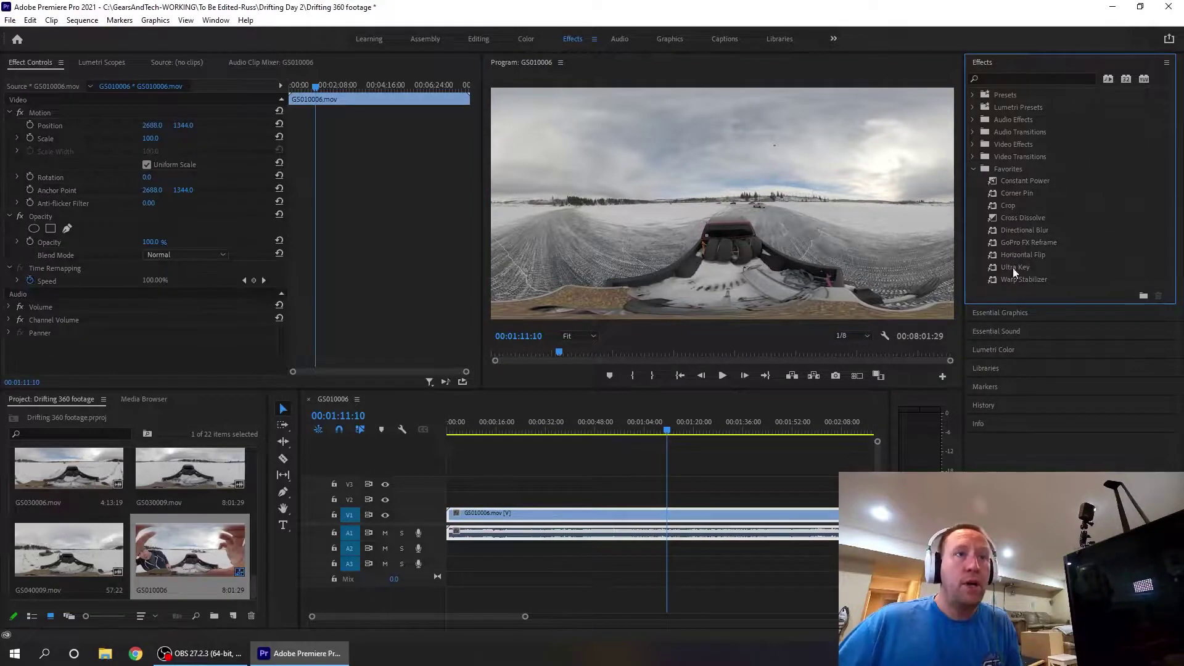
left_click(1016, 243)
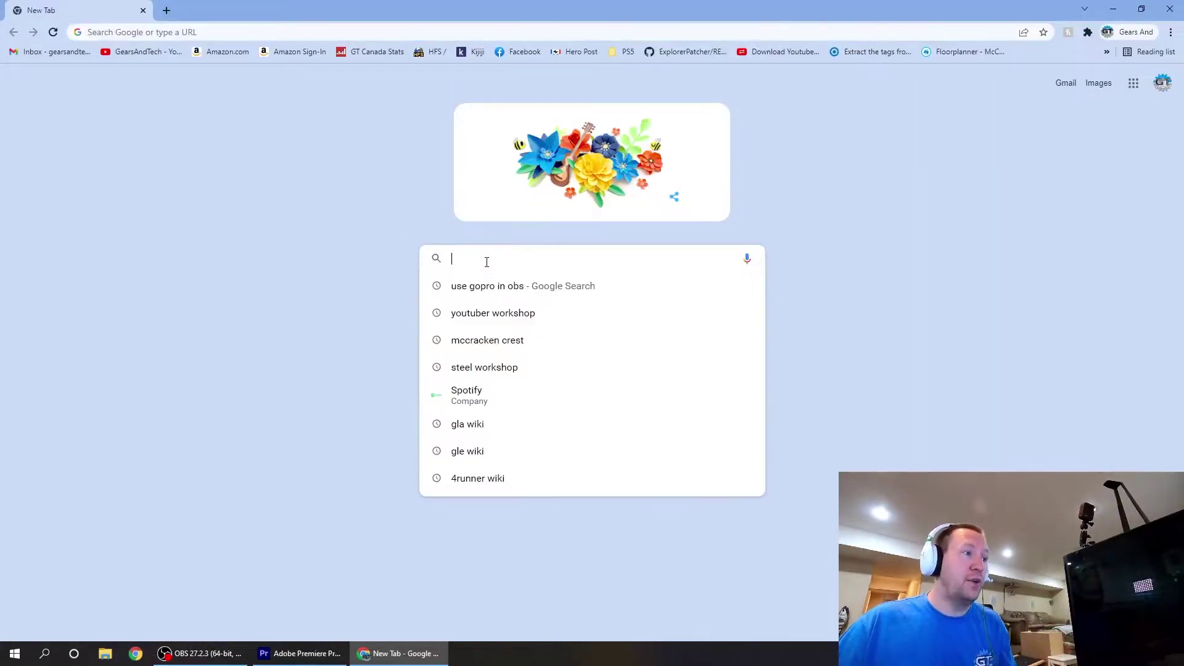
Step: Search Google for 'gopro reframe', review the FX Reframe download page, then close Chrome
type("gopro ")
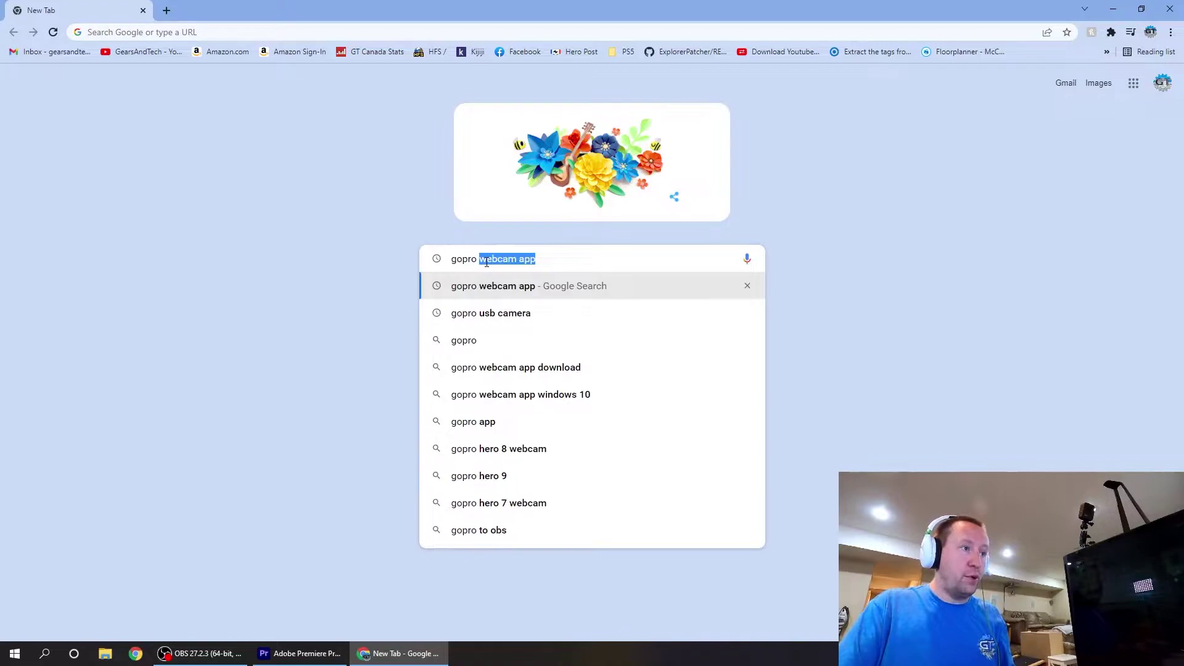
type("reframe")
key("Return")
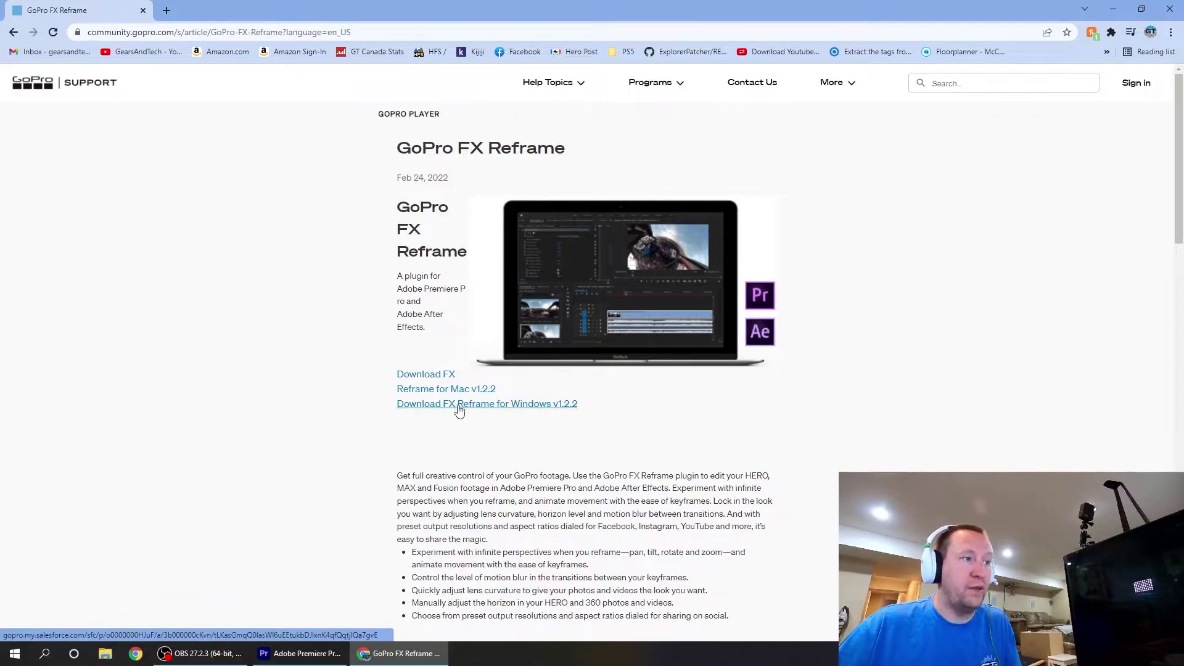
scroll(688, 428, "down", 6)
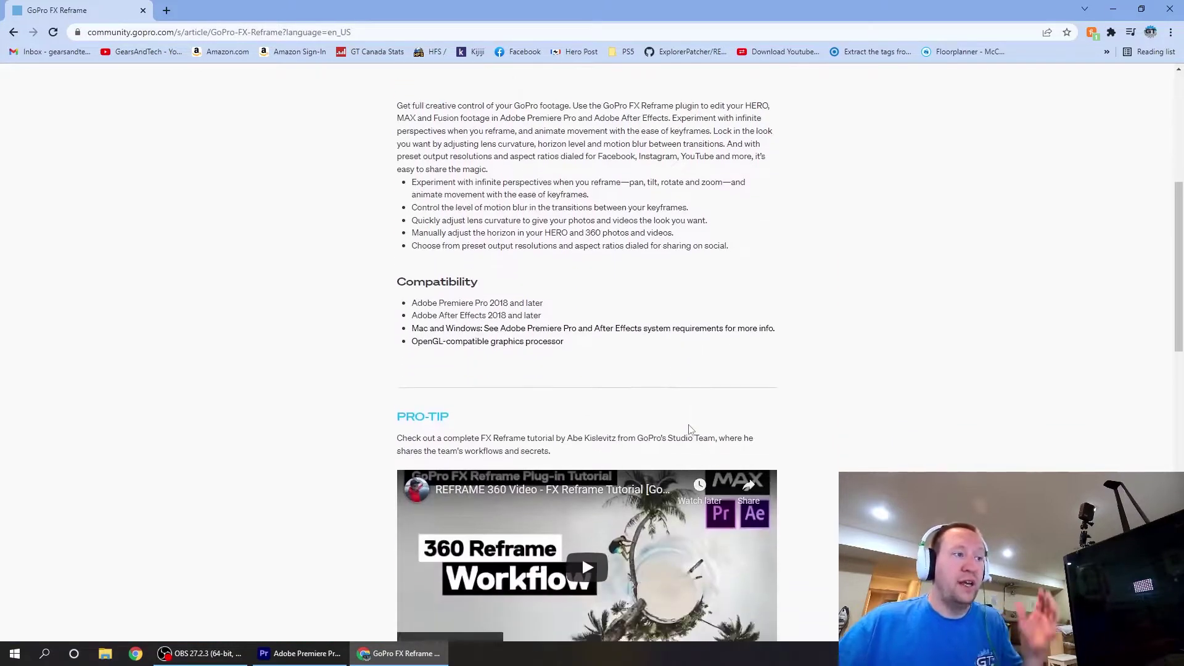
scroll(691, 428, "down", 2)
scroll(899, 405, "up", 8)
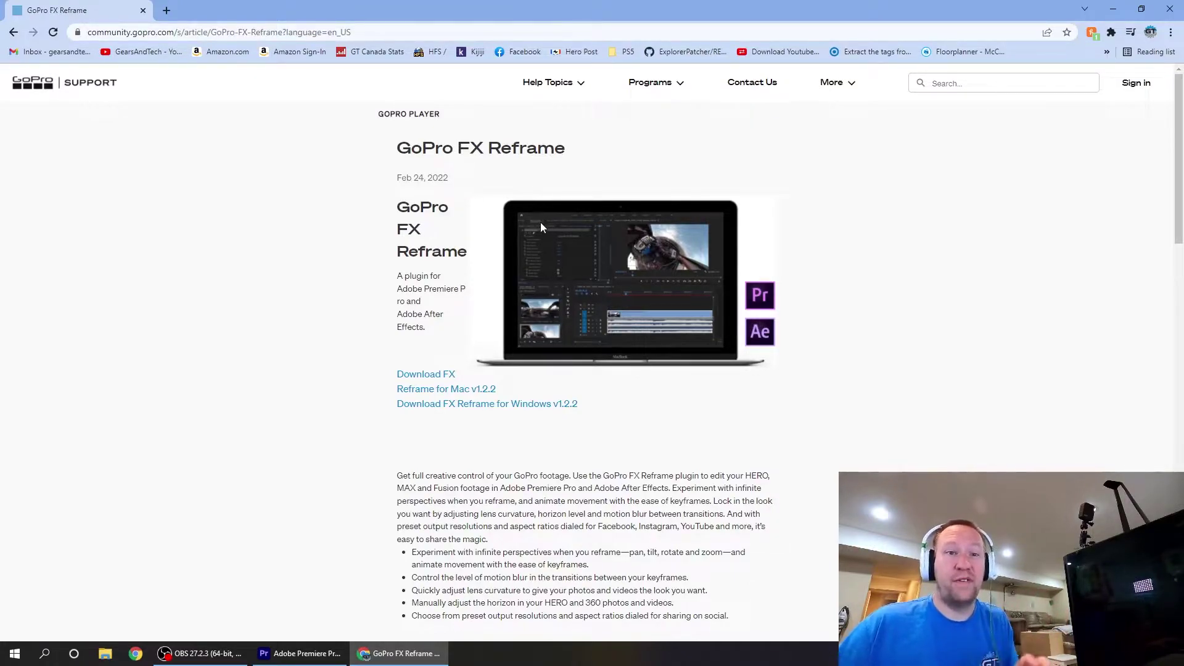
left_click(142, 9)
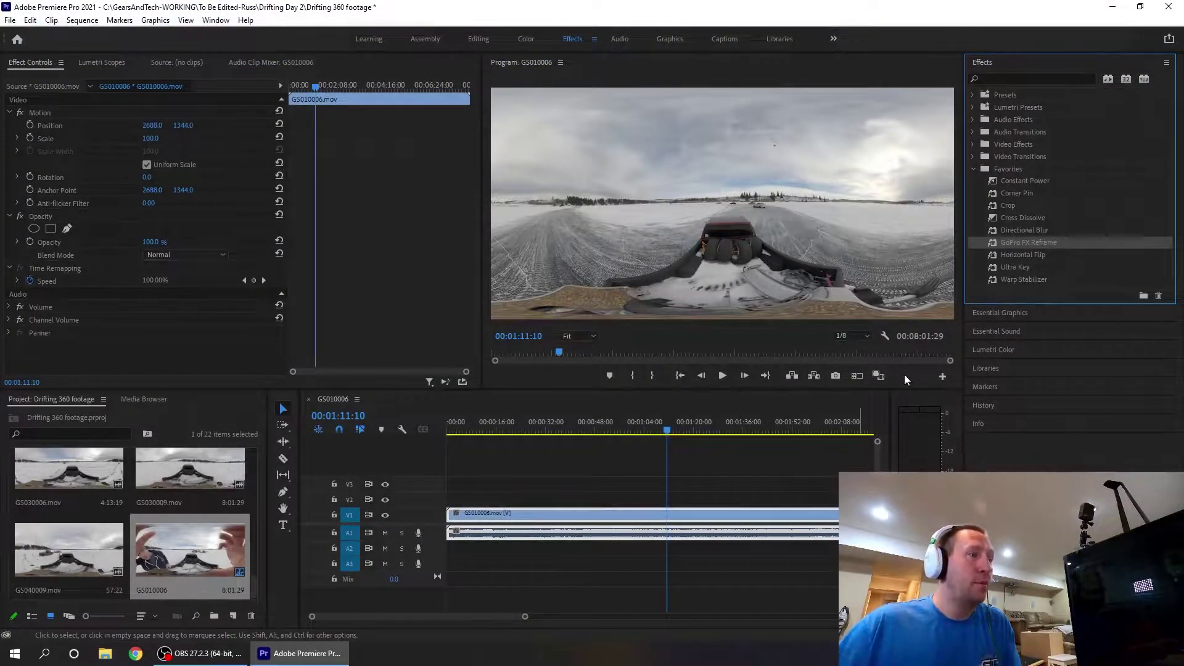
Step: Remove the GS010006 sequence and start a new sequence with the RED R3D 4K HD 16x9 23.976 preset
key("ctrl+z")
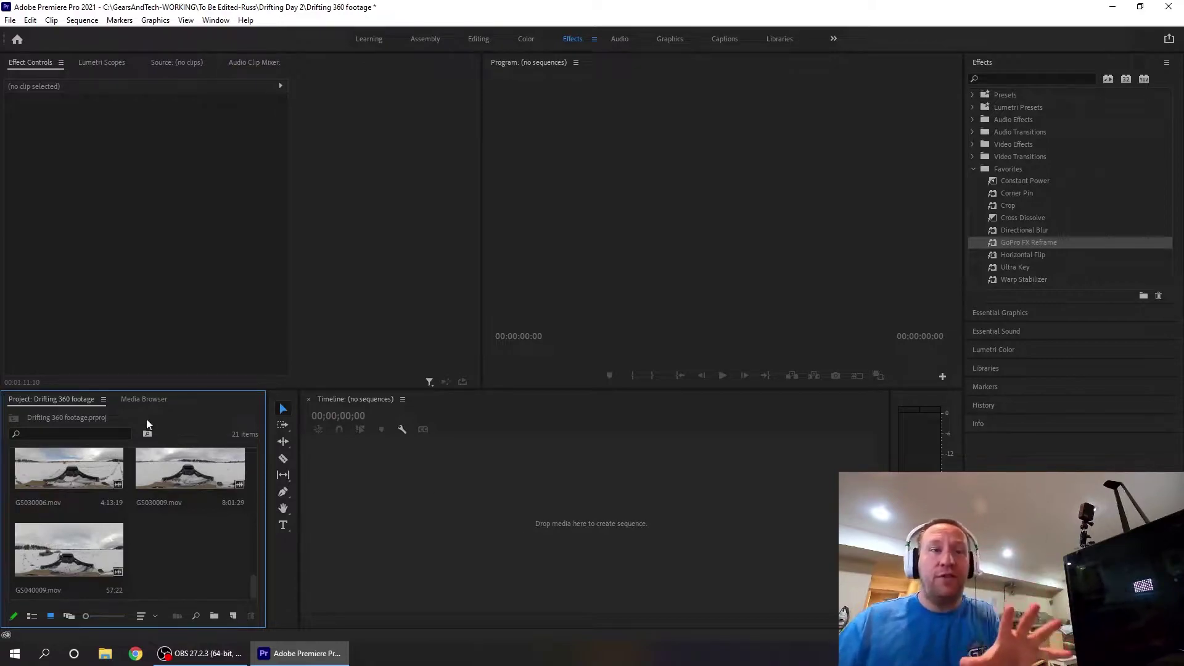
right_click(197, 408)
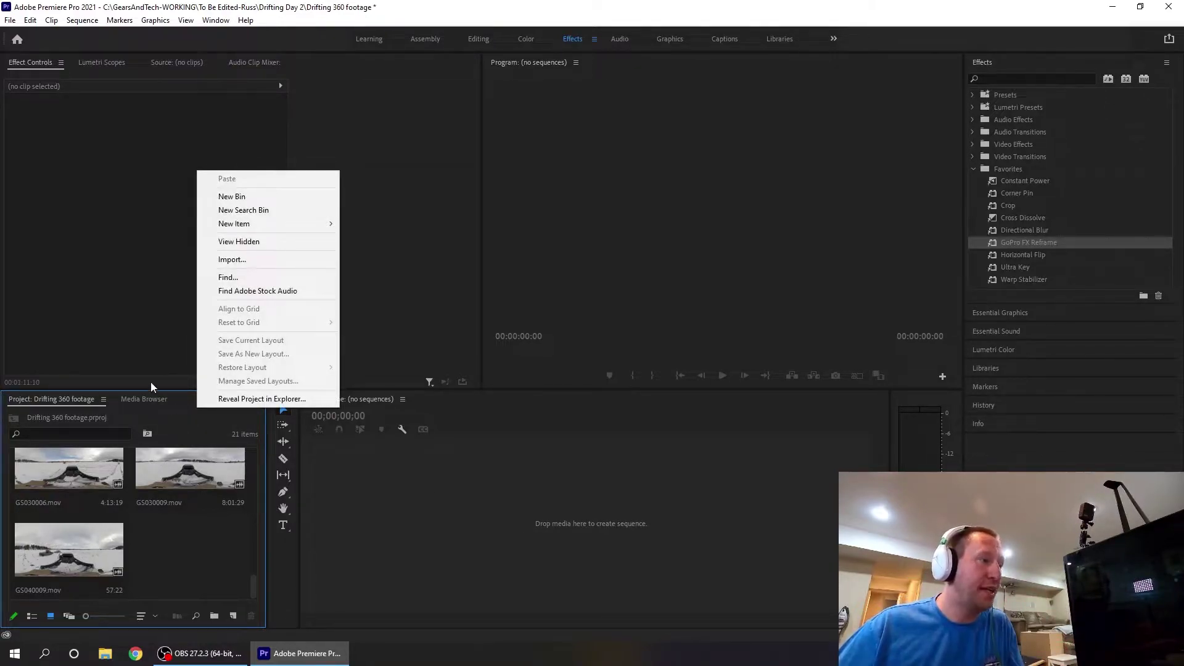
mouse_move(244, 228)
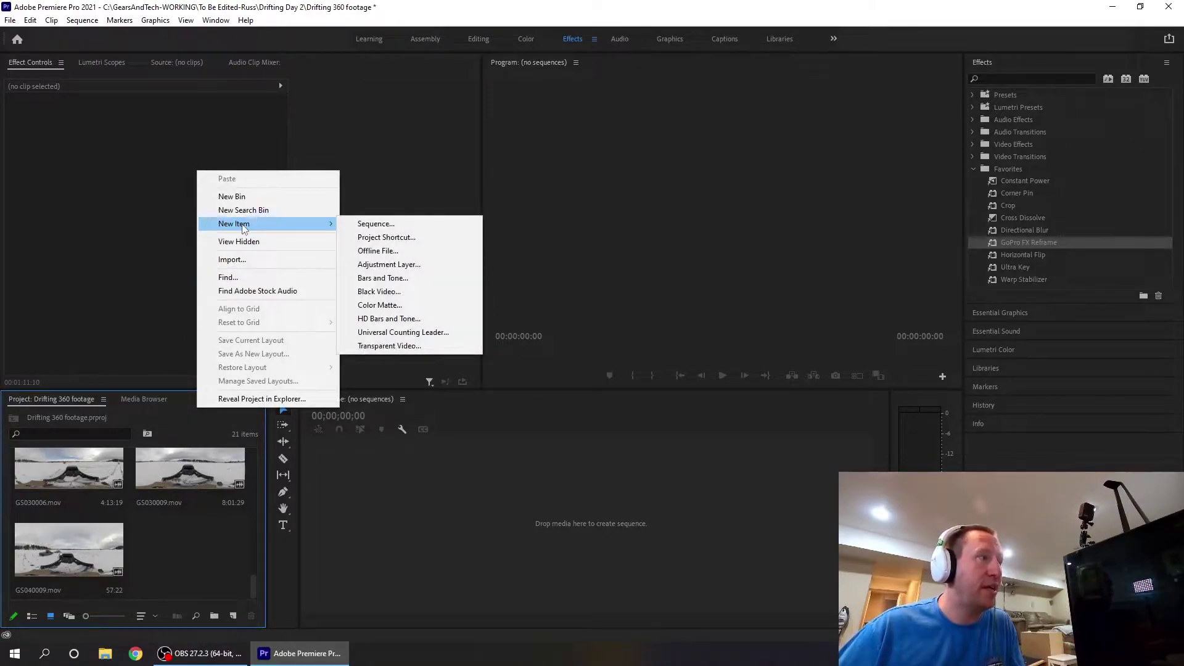
left_click(373, 224)
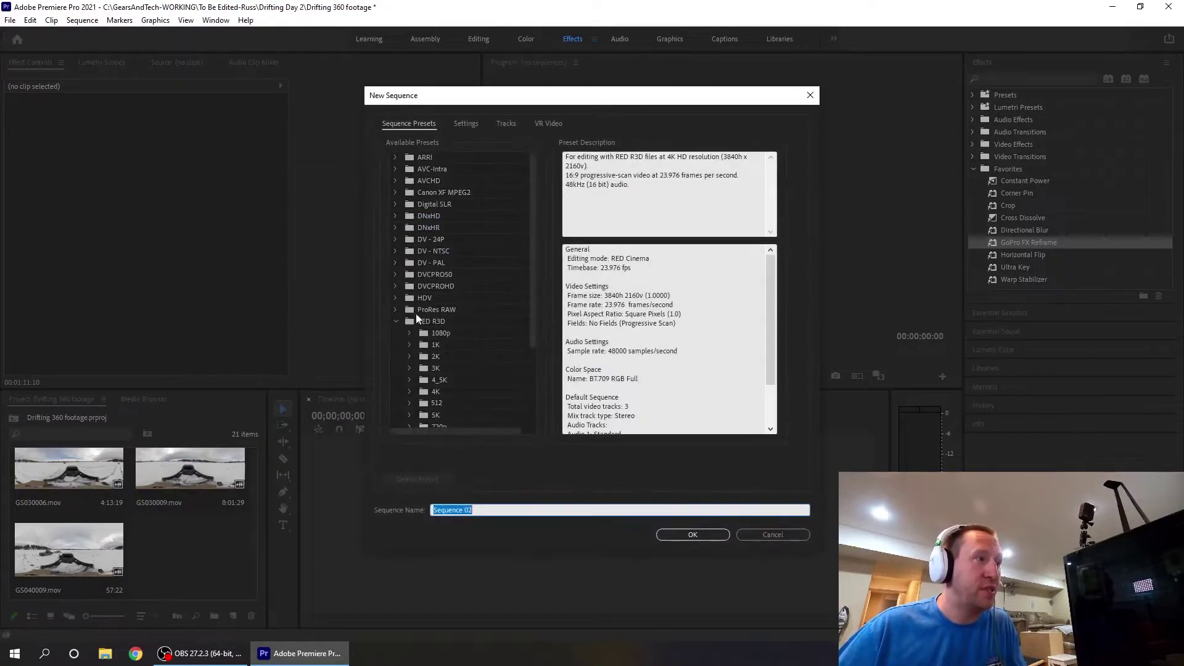
scroll(481, 321, "down", 2)
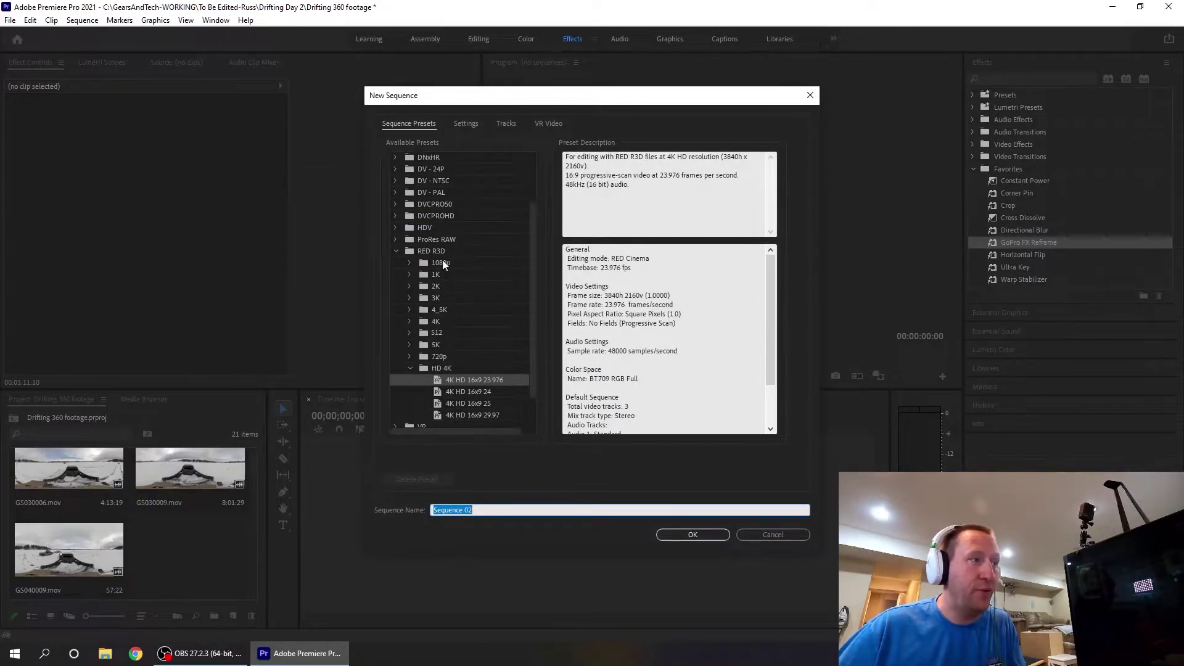
scroll(458, 391, "down", 1)
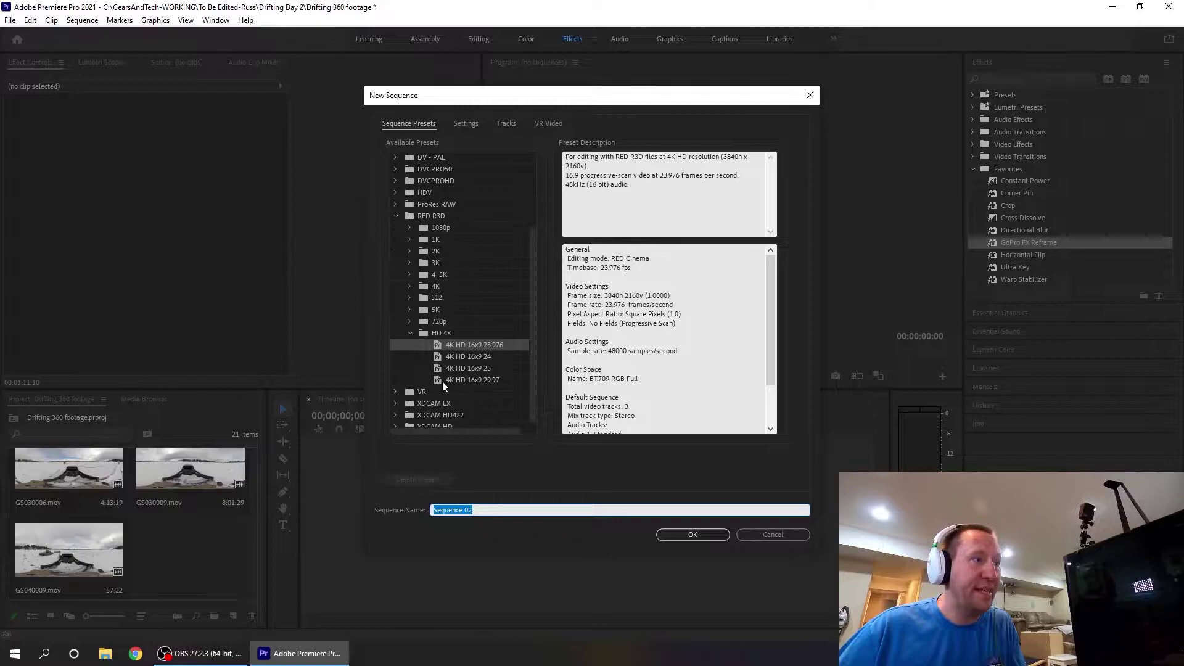
left_click(454, 346)
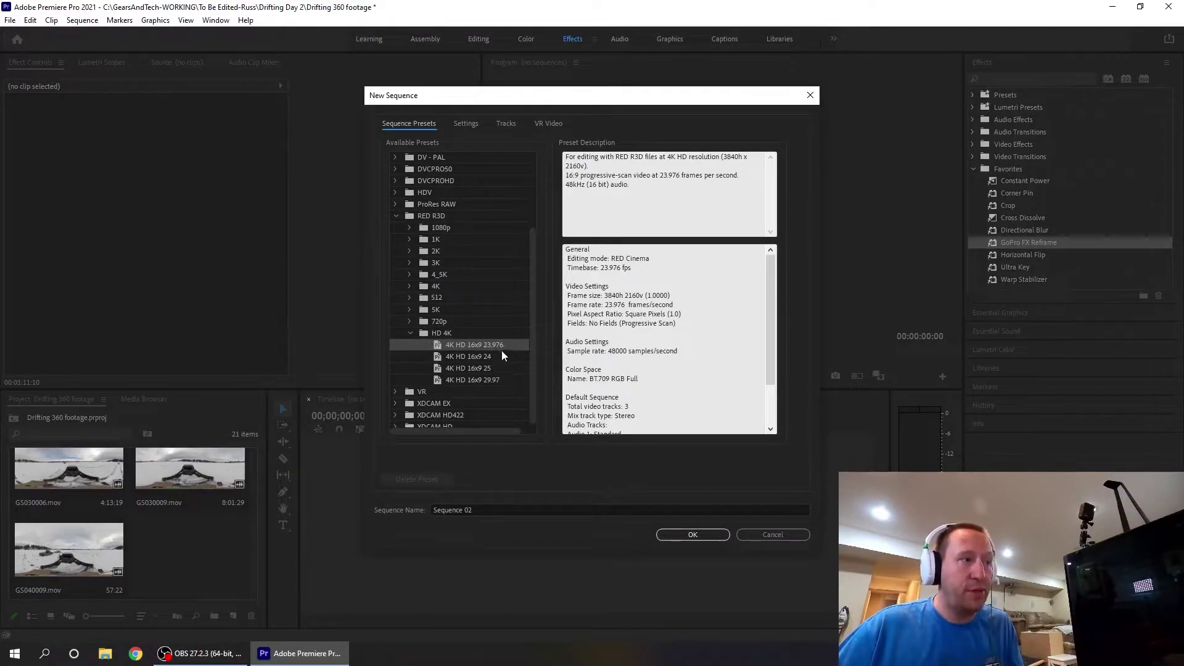
Step: Create Sequence 02, place GS030009.mov on it, and keep the sequence's existing 4K settings
left_click(693, 535)
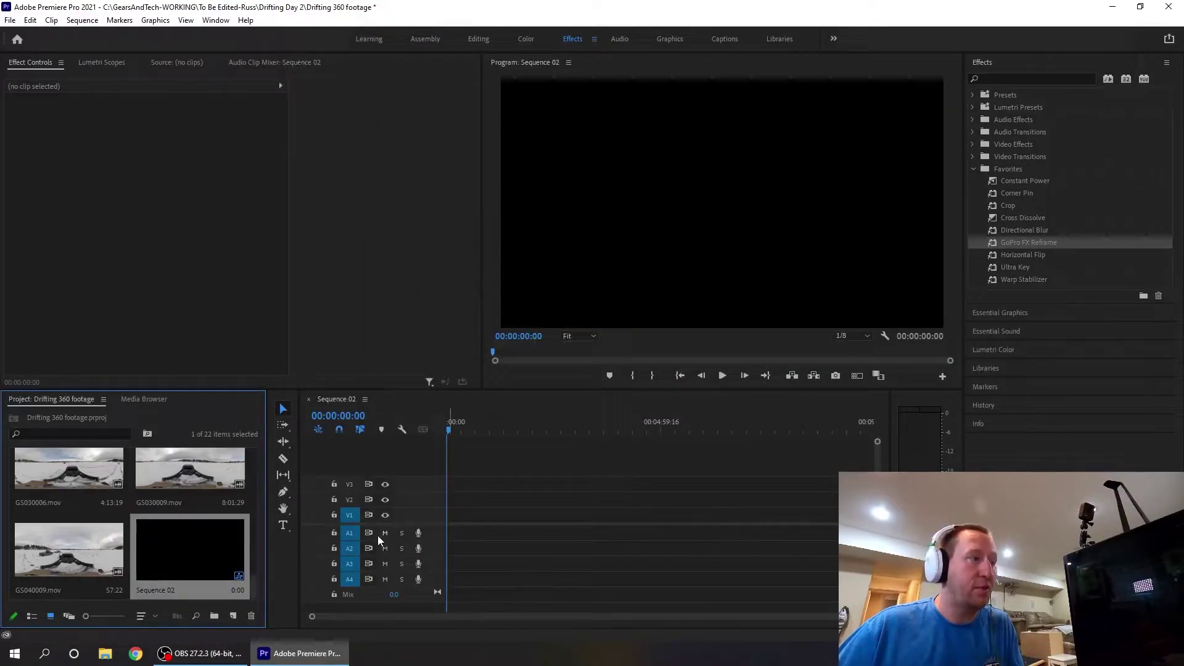
scroll(173, 497, "up", 5)
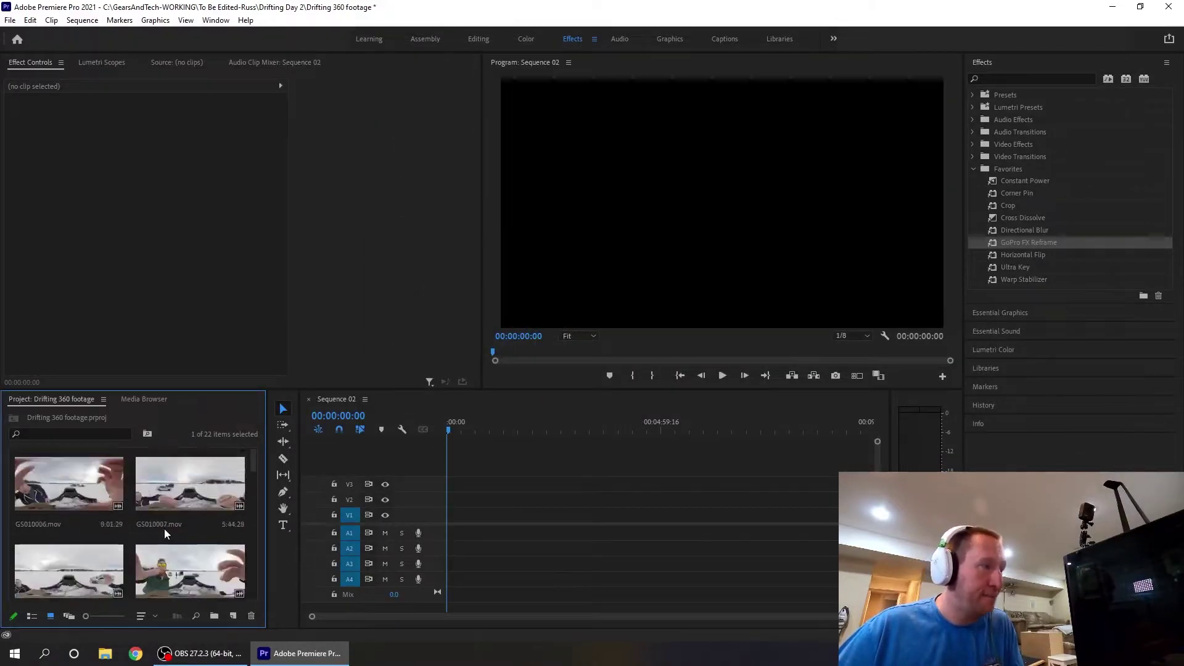
left_click_drag(165, 486, 162, 529)
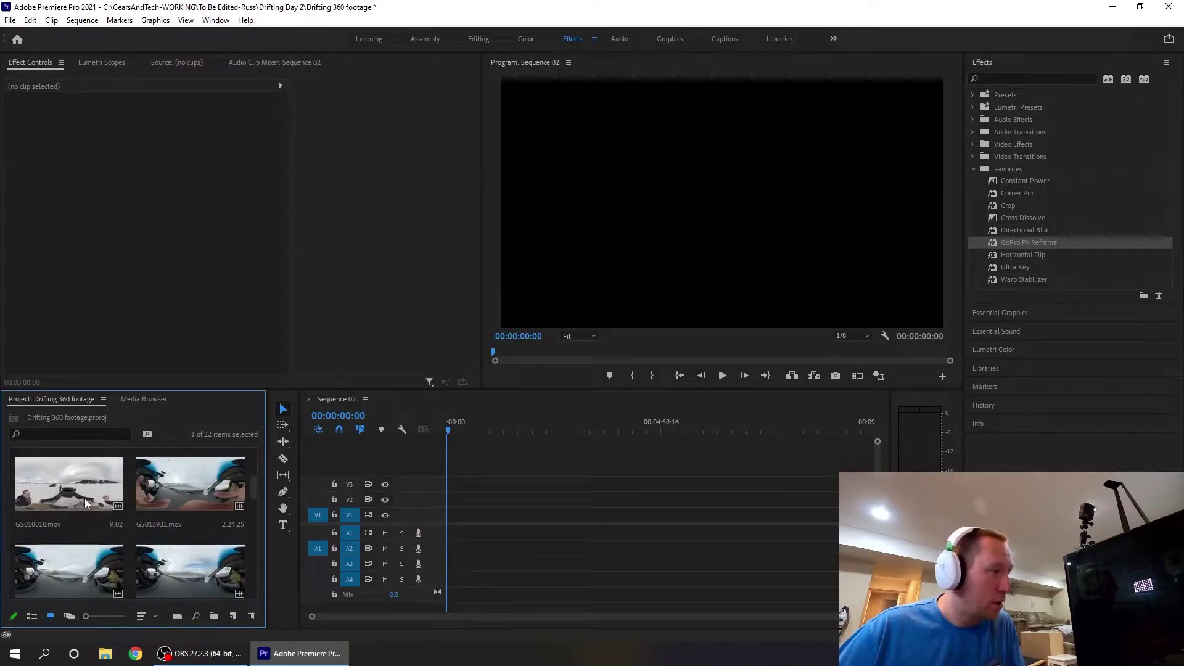
scroll(171, 471, "down", 5)
left_click_drag(171, 471, 449, 531)
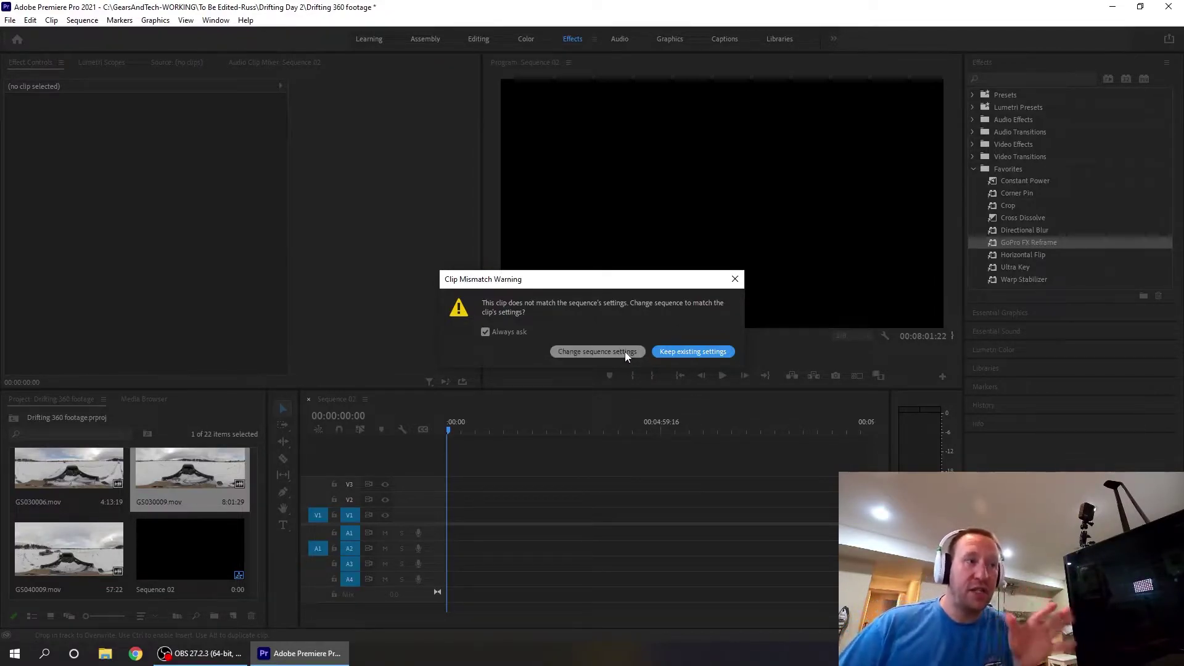
left_click(684, 355)
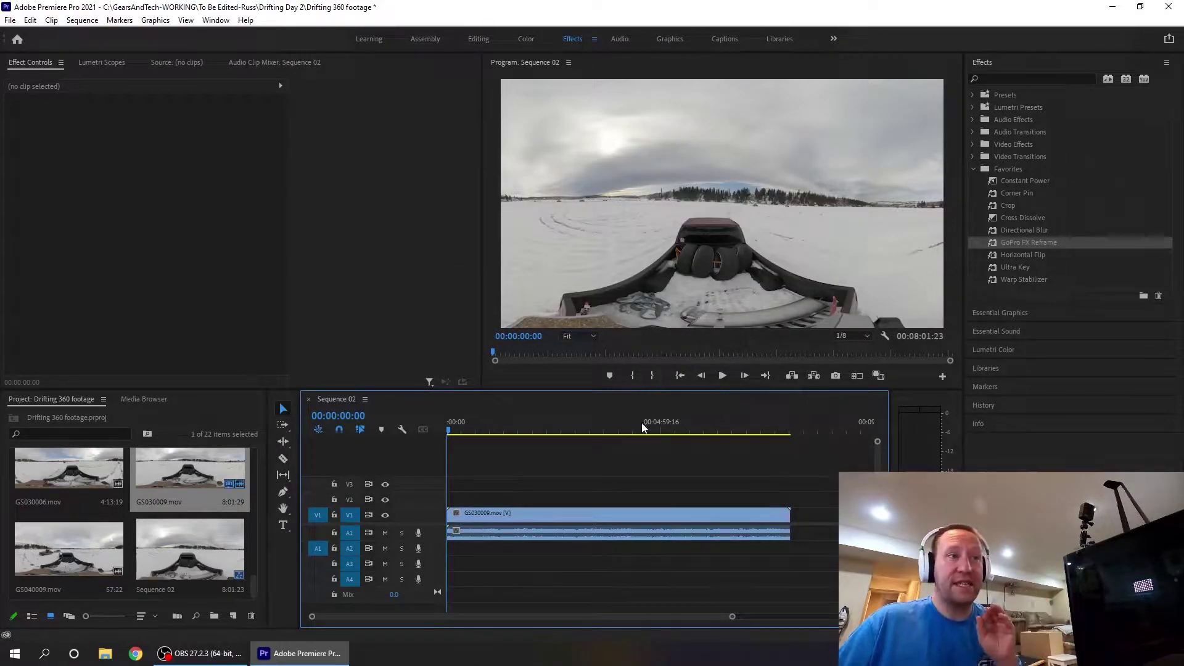
Step: Find GoPro FX Reframe in the Effects Favorites and apply it to the V1 clip
left_click(497, 430)
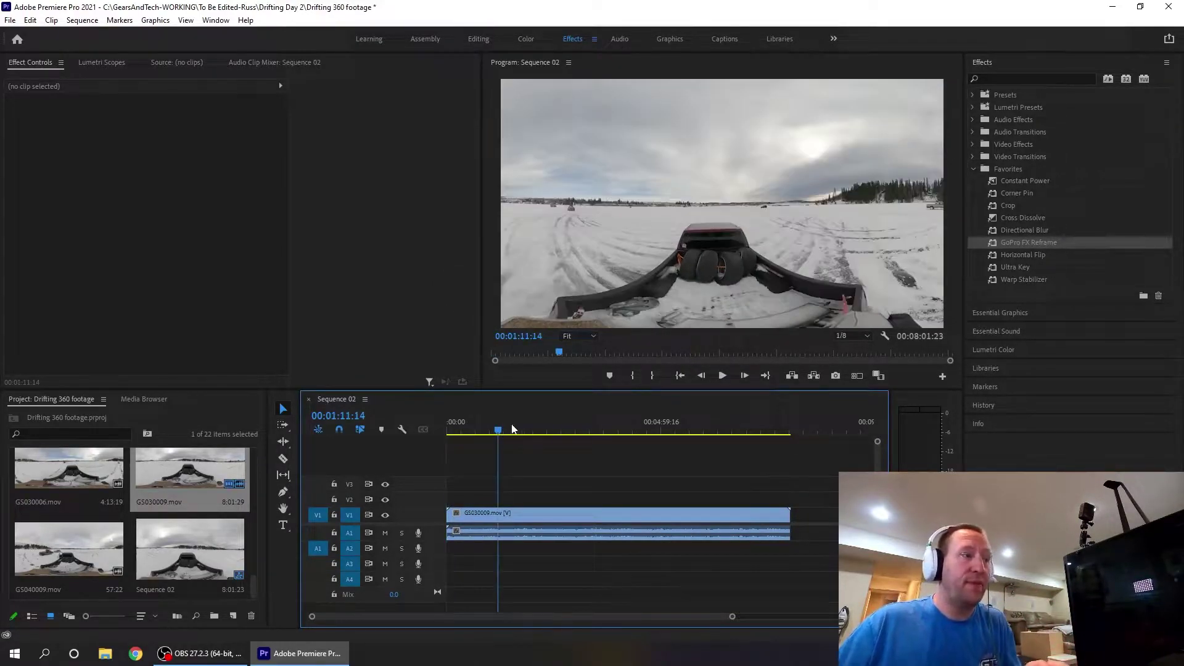
left_click(1016, 243)
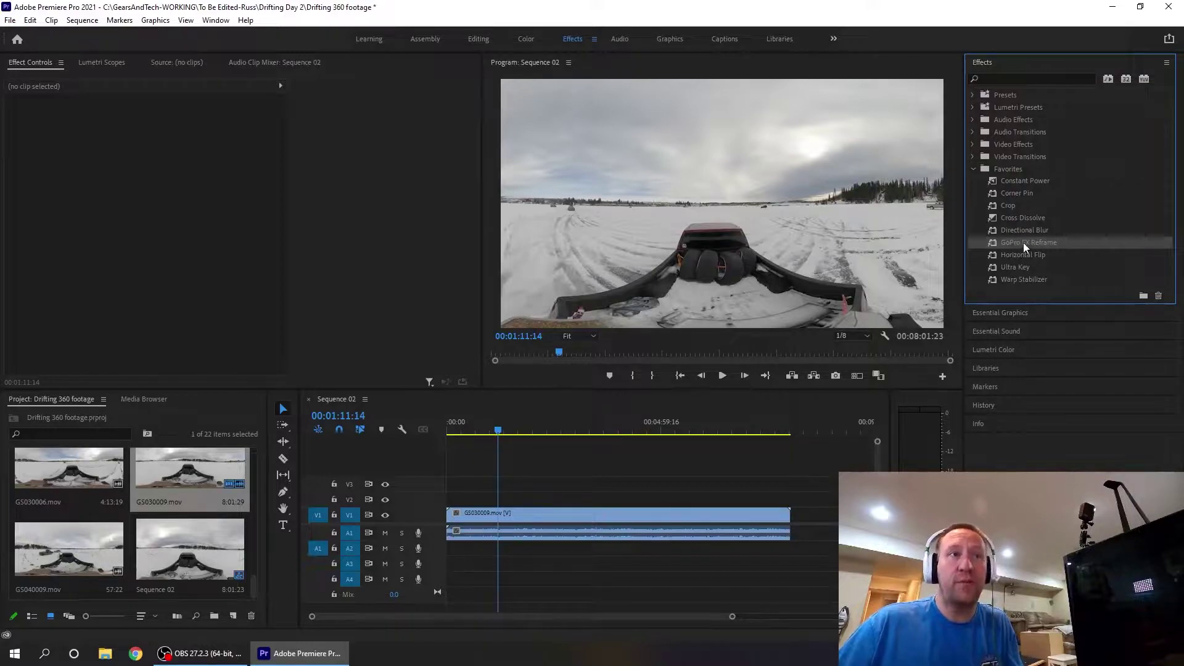
left_click(973, 168)
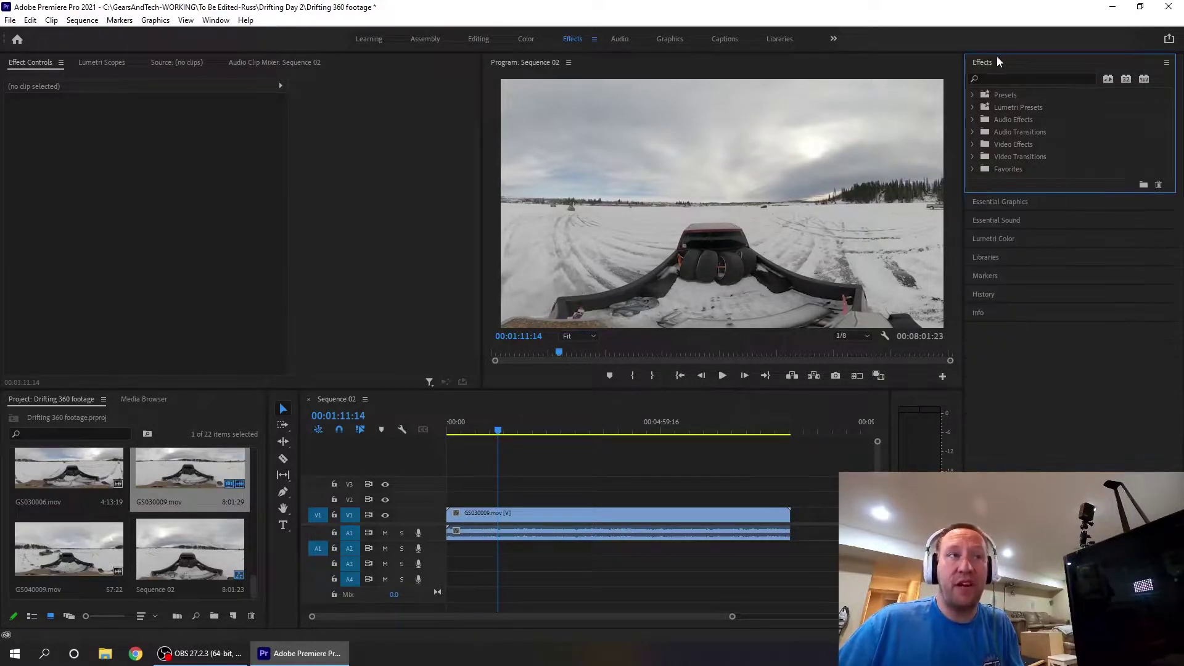
left_click(996, 77)
type("g")
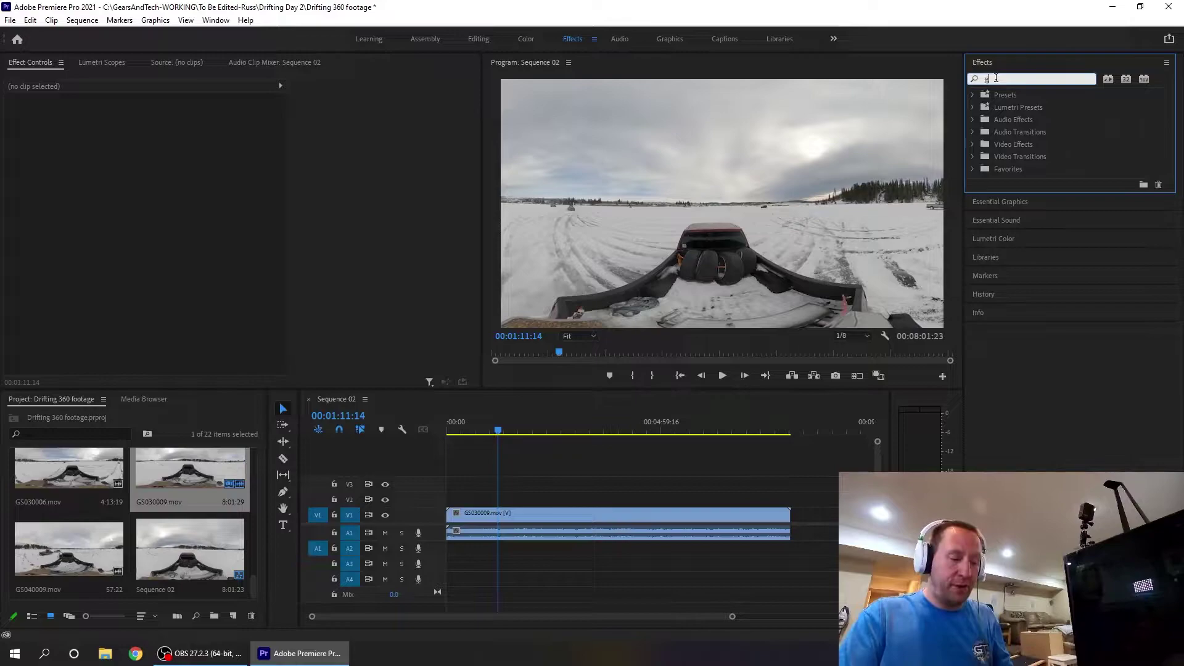
type("opro")
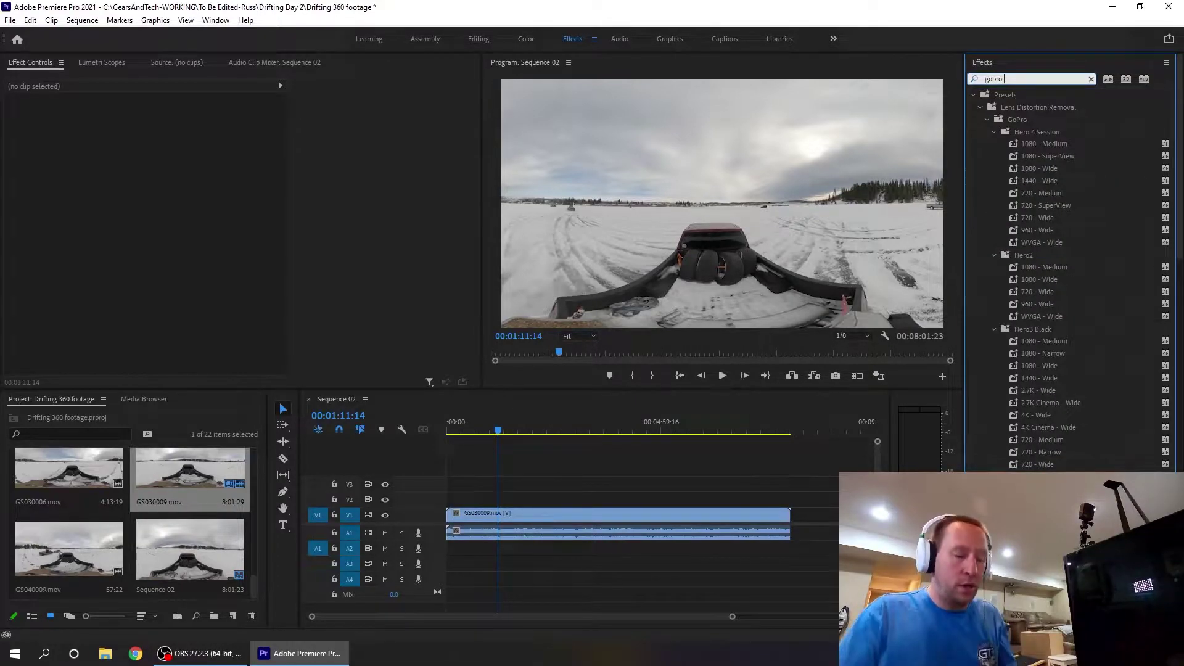
type(" ref")
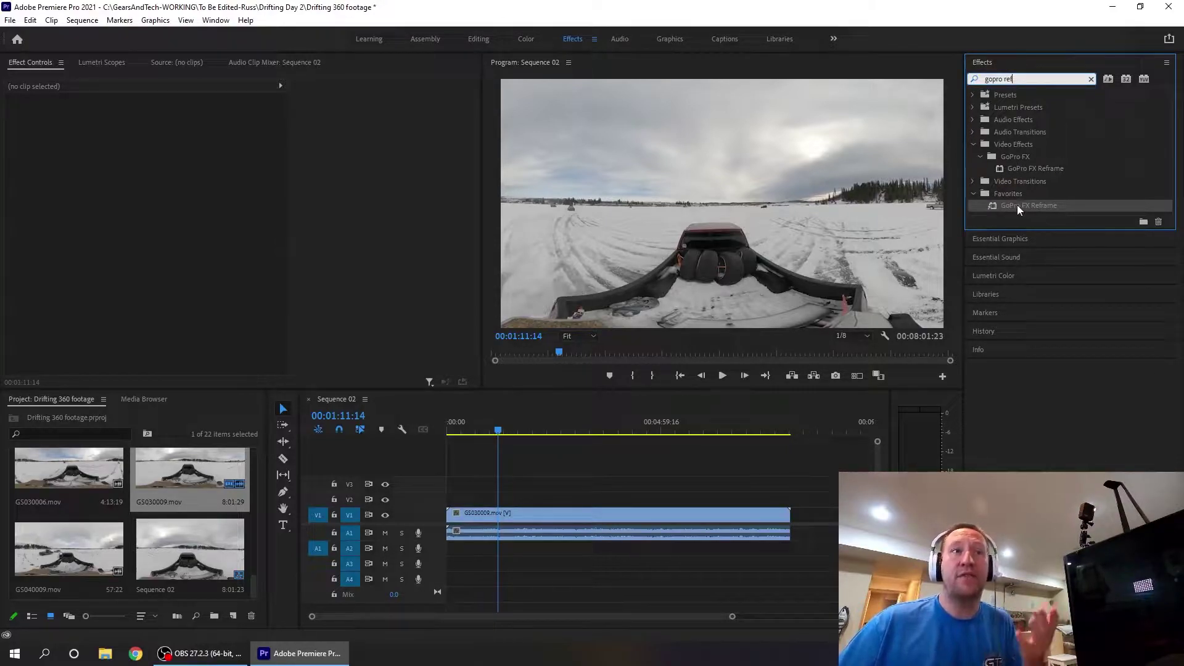
left_click(1090, 81)
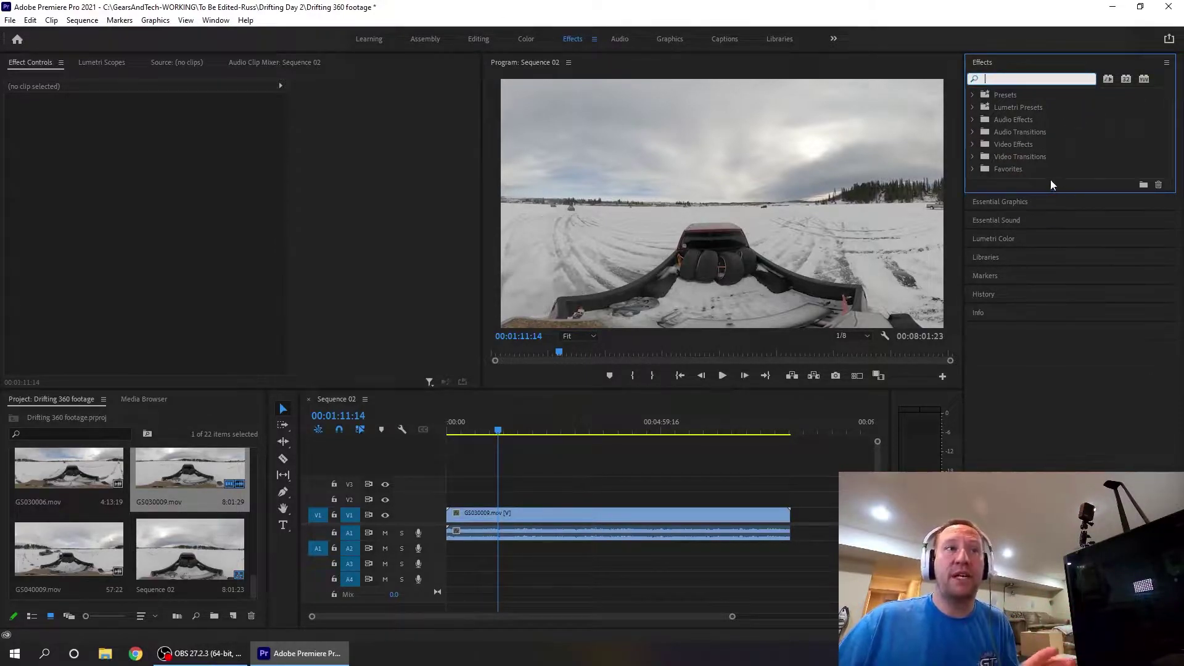
left_click(975, 170)
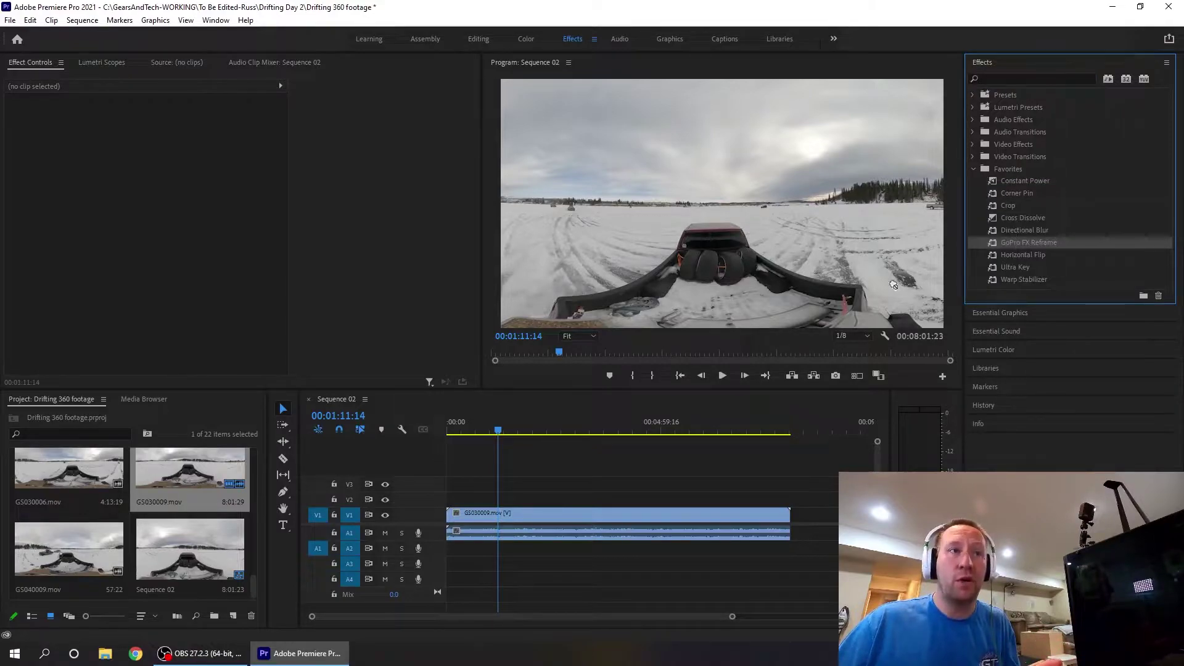
left_click_drag(893, 285, 517, 521)
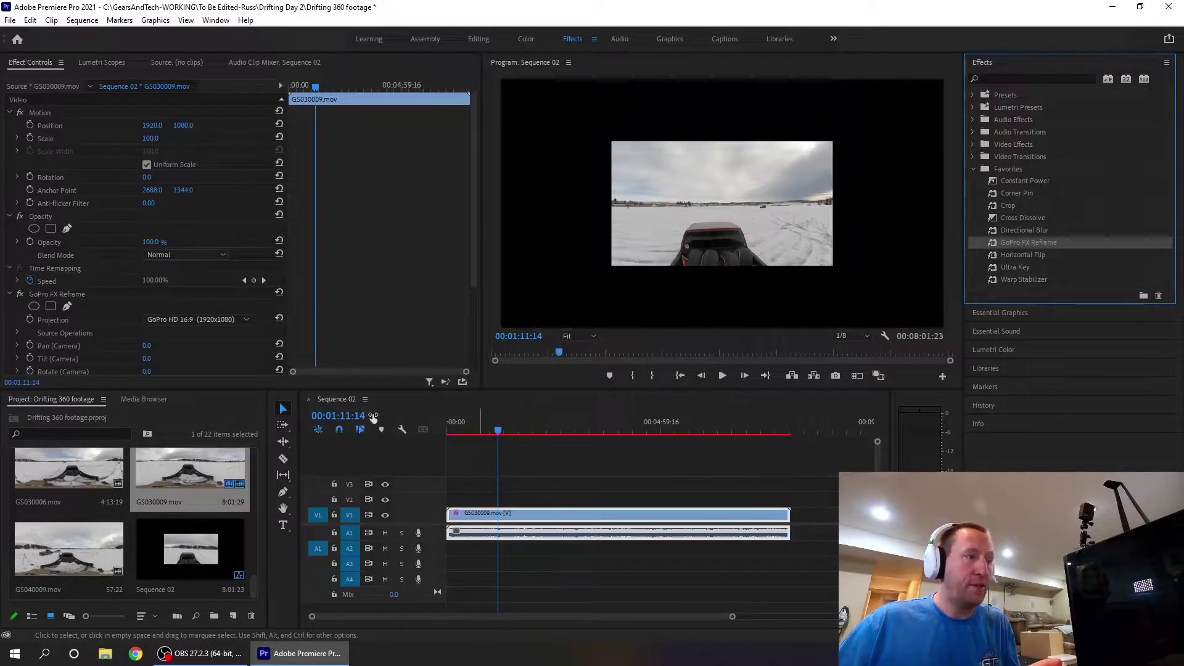
Step: Set the reframe projection to GoPro 4K 16:9 (3840x2160)
left_click(247, 318)
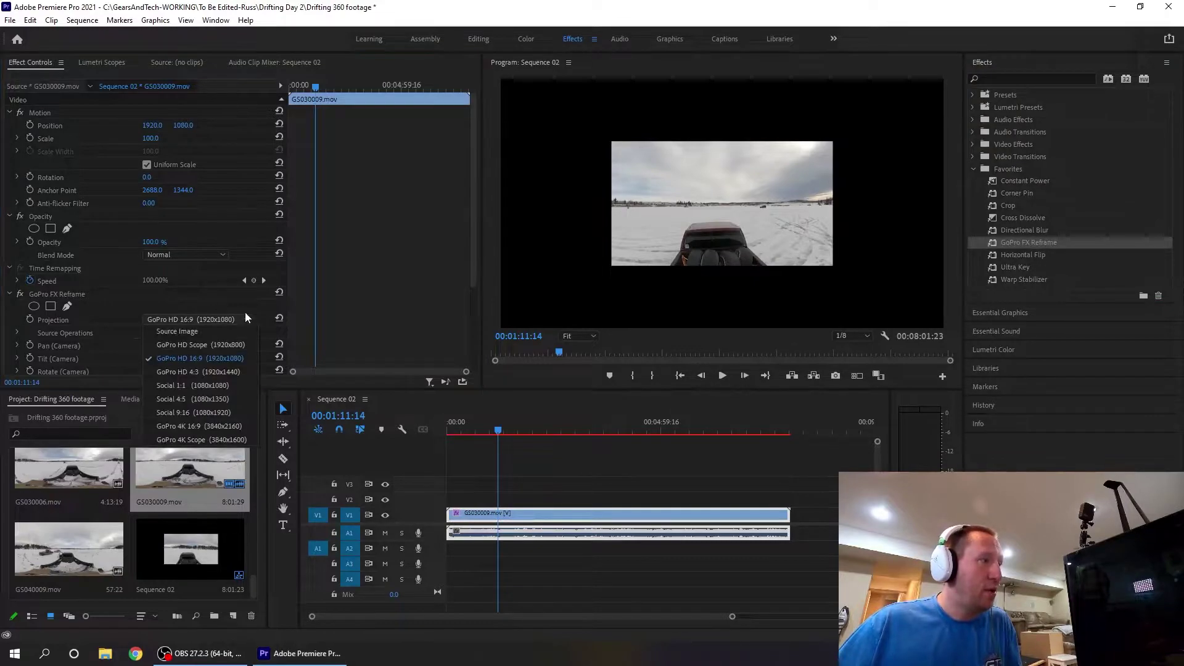
left_click(170, 427)
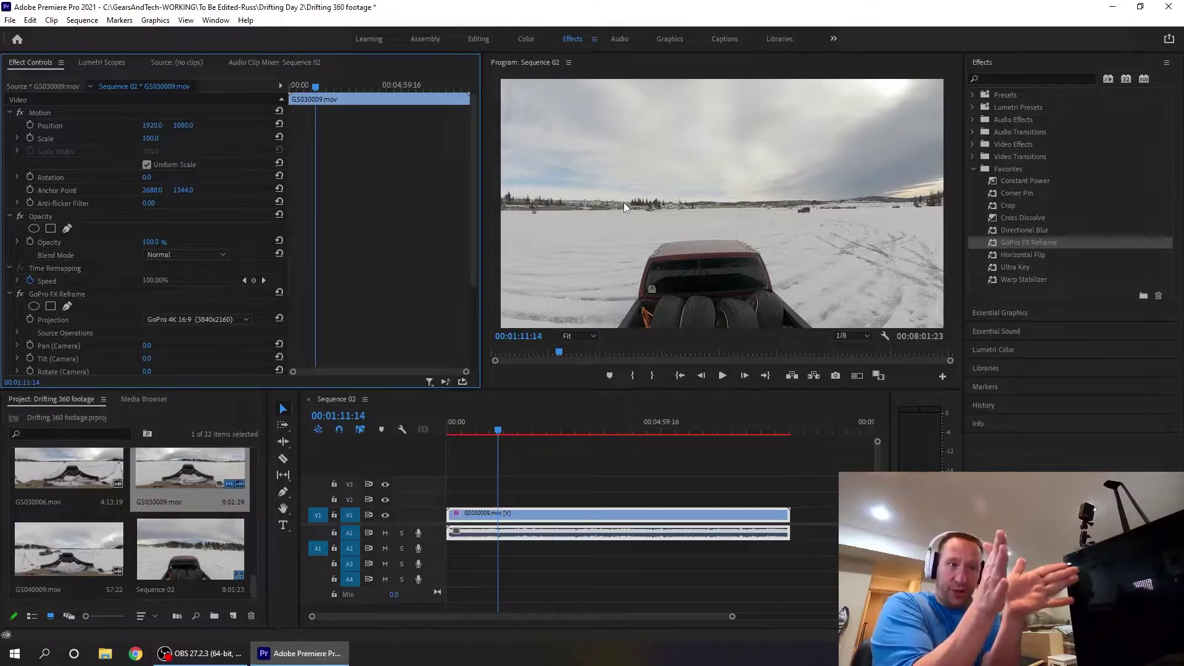
scroll(185, 290, "down", 3)
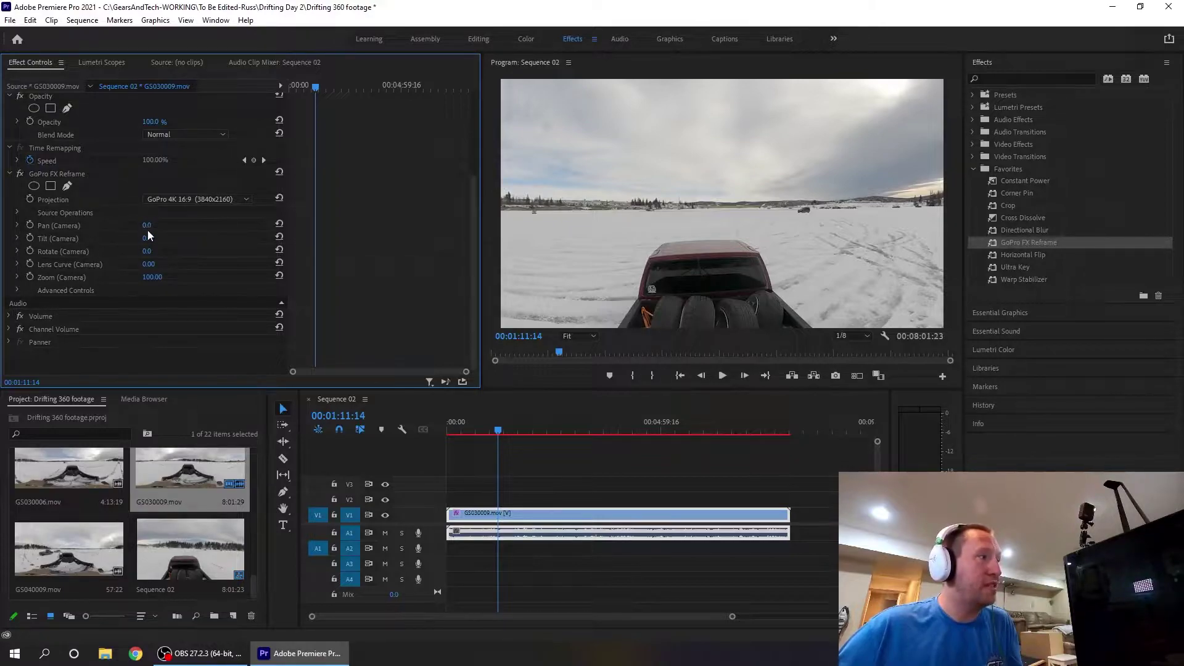
Step: Pan the reframe camera sideways, set camera Zoom to 50 and Lens Curve to 54
left_click_drag(146, 225, 148, 252)
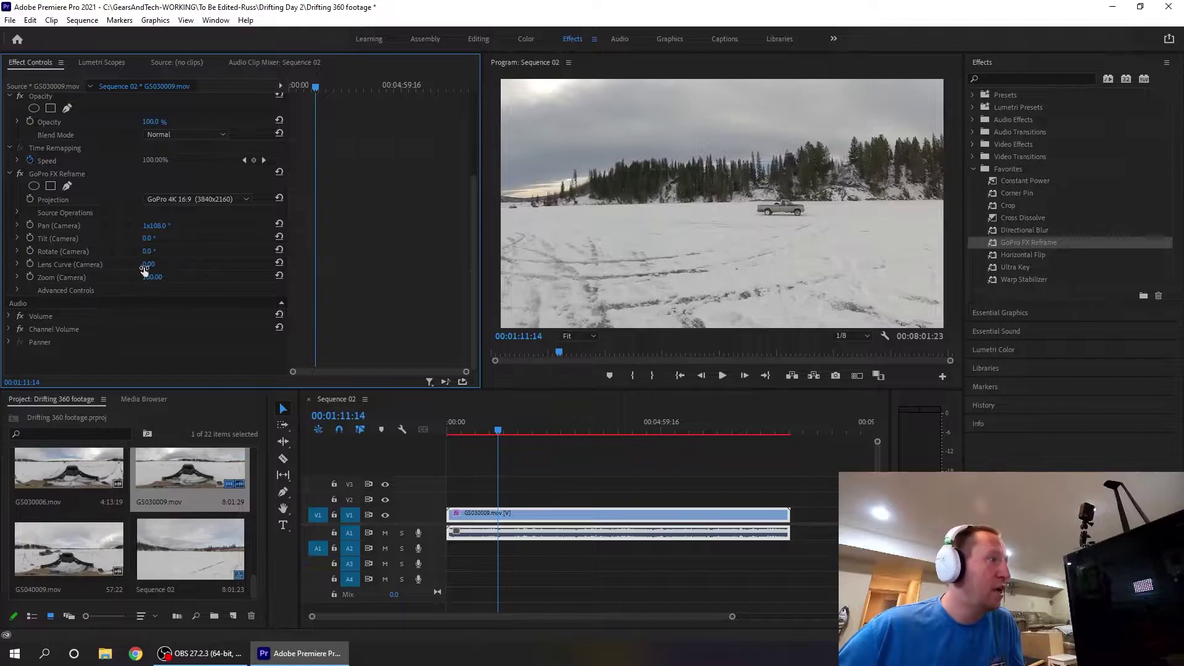
left_click_drag(152, 278, 124, 277)
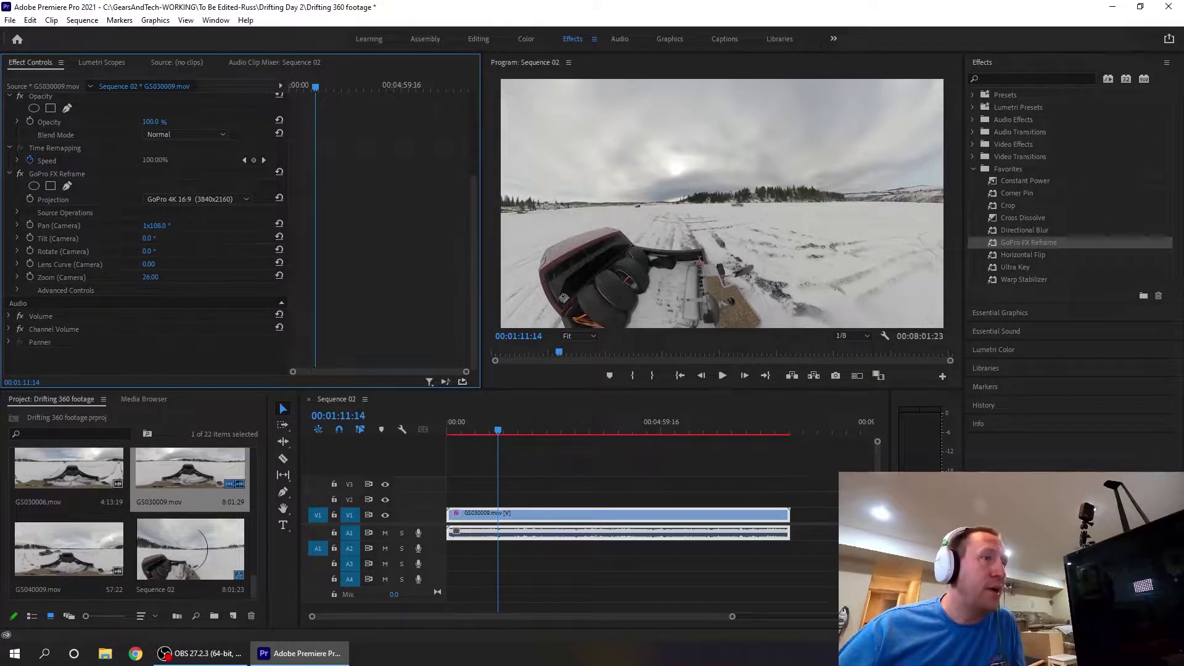
left_click(154, 277)
type("50")
key("Return")
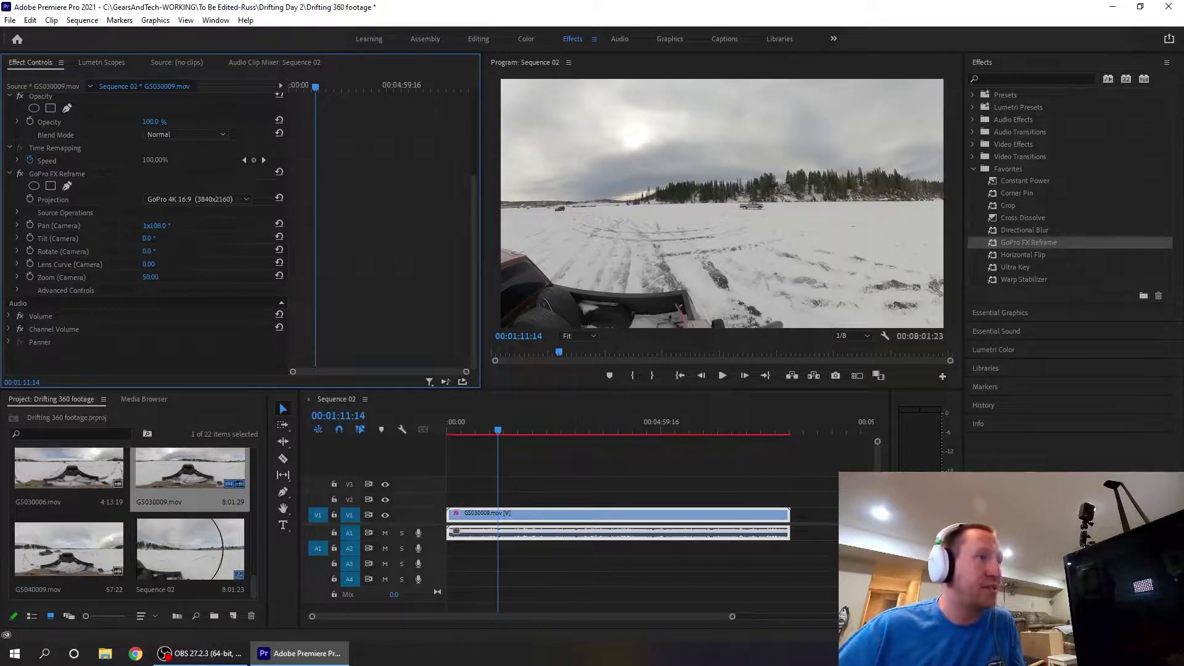
left_click_drag(149, 264, 568, 282)
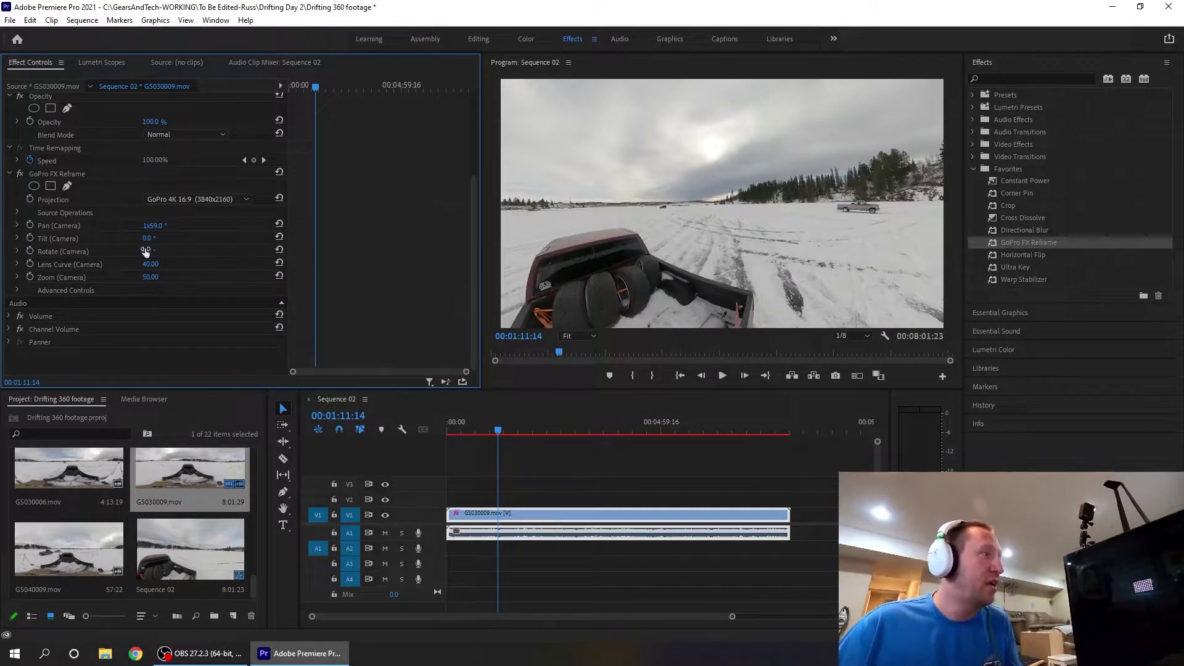
left_click_drag(150, 264, 159, 264)
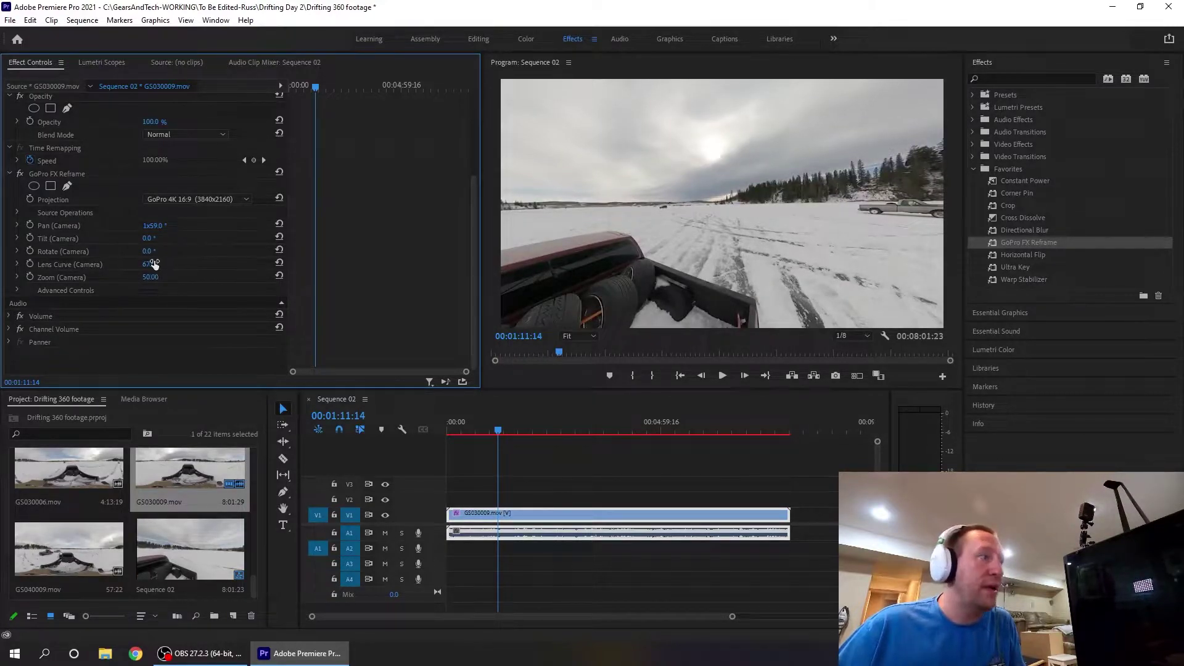
left_click_drag(161, 264, 162, 264)
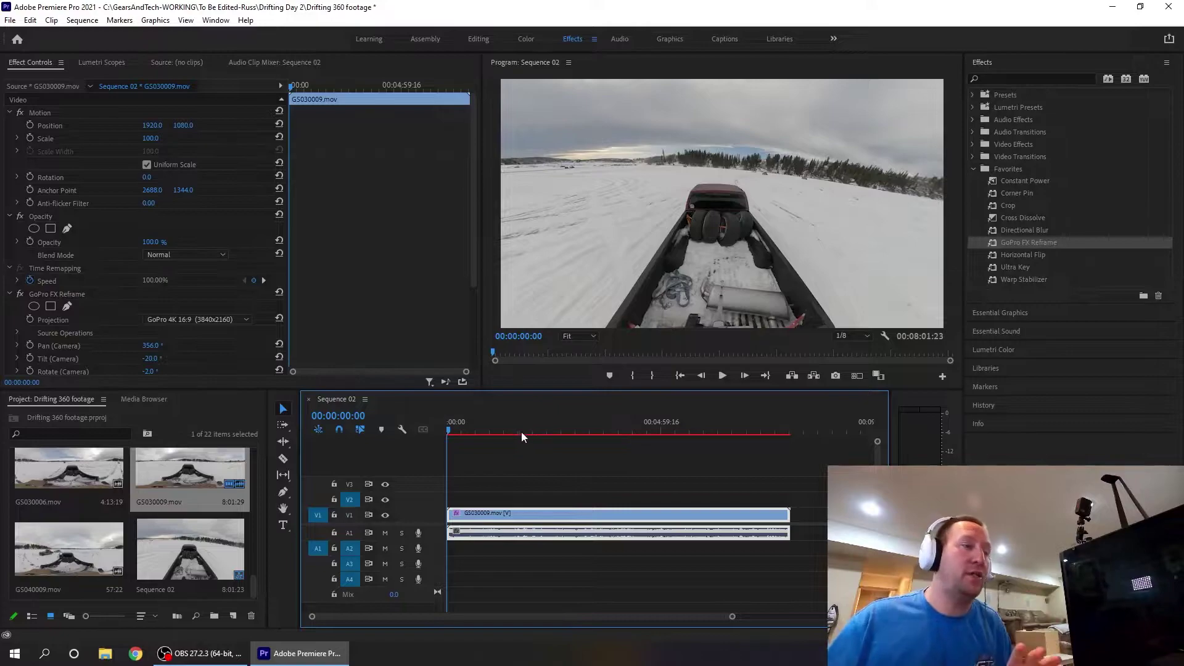
Step: Scrub to a later moment with a car to check the forward reframed view
left_click_drag(521, 433, 525, 430)
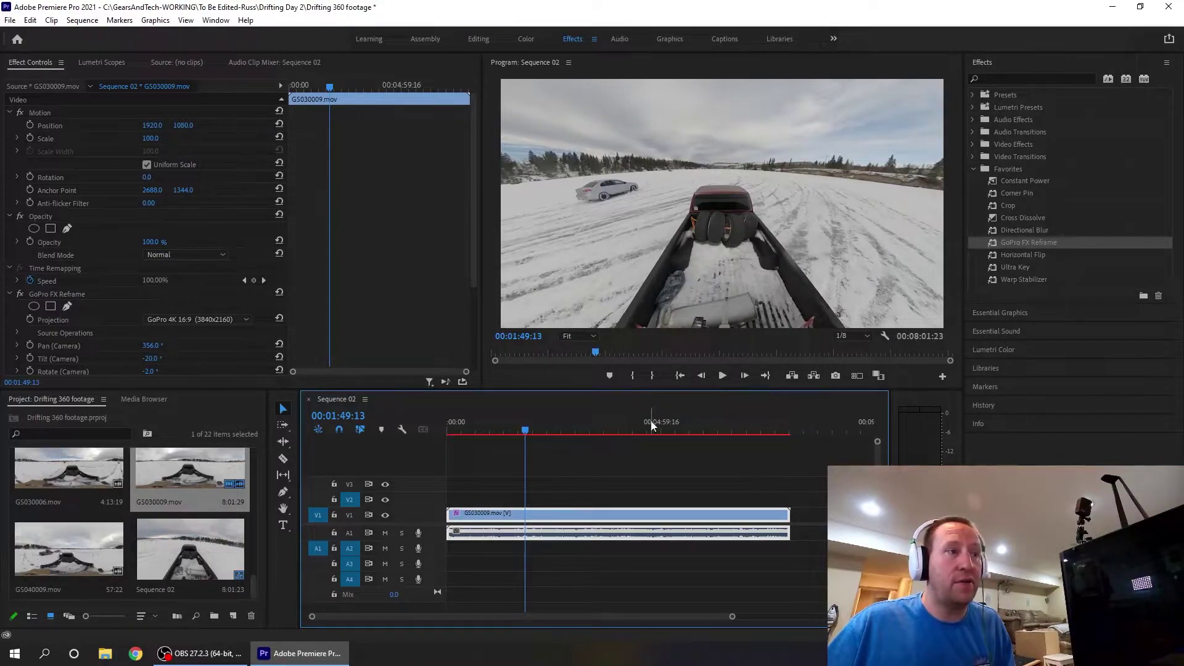
scroll(185, 280, "down", 2)
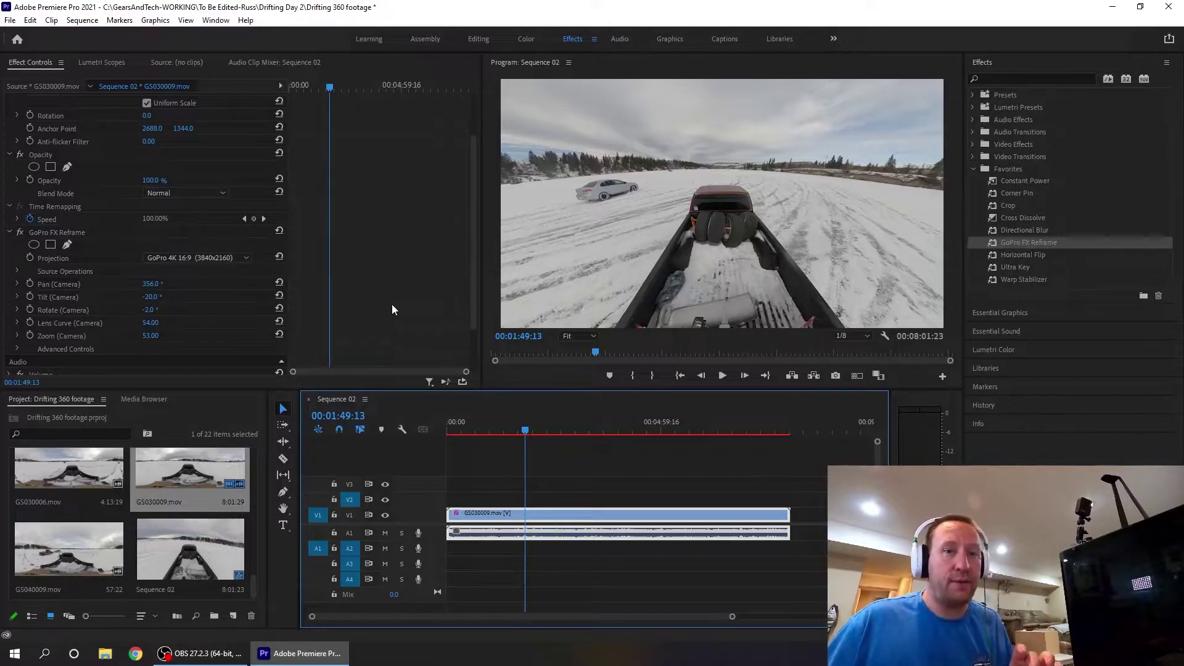
Step: Copy the reframed V1 clip and paste it onto track V2 at the sequence start
right_click(555, 514)
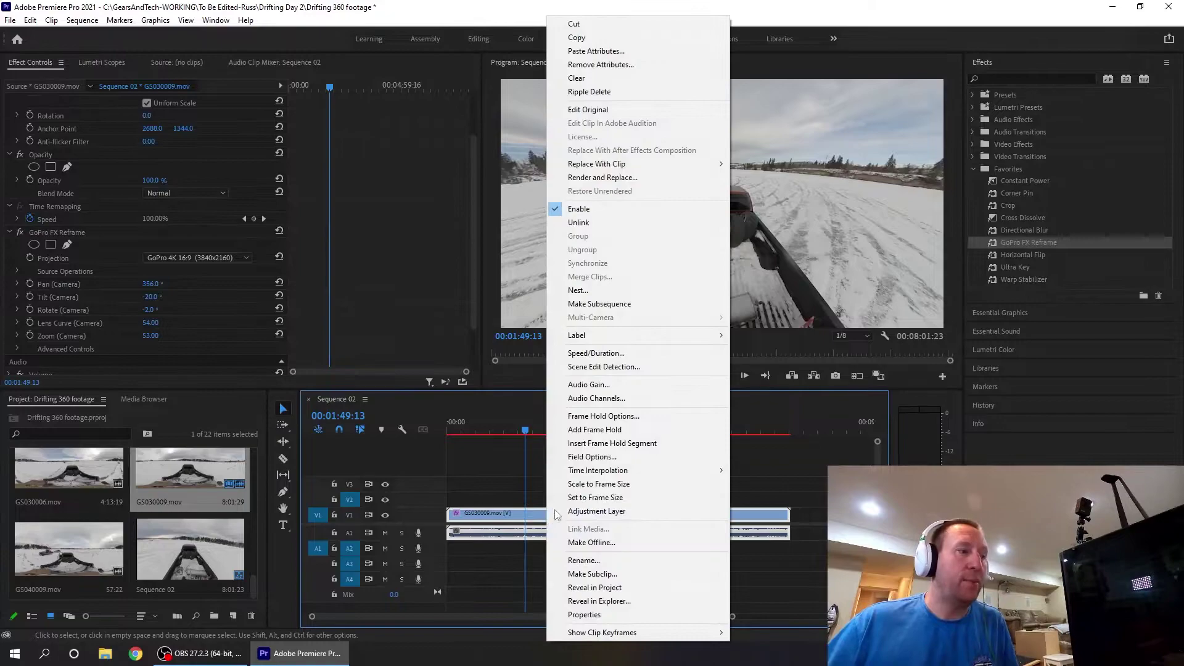
left_click(569, 38)
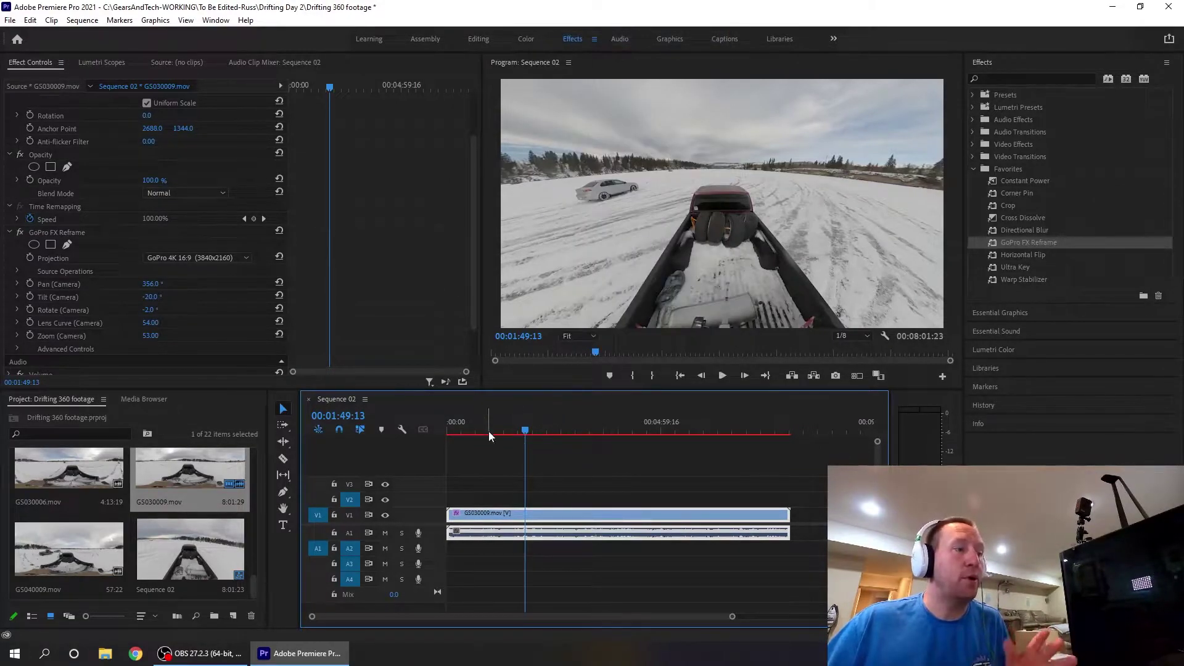
left_click_drag(488, 435, 417, 434)
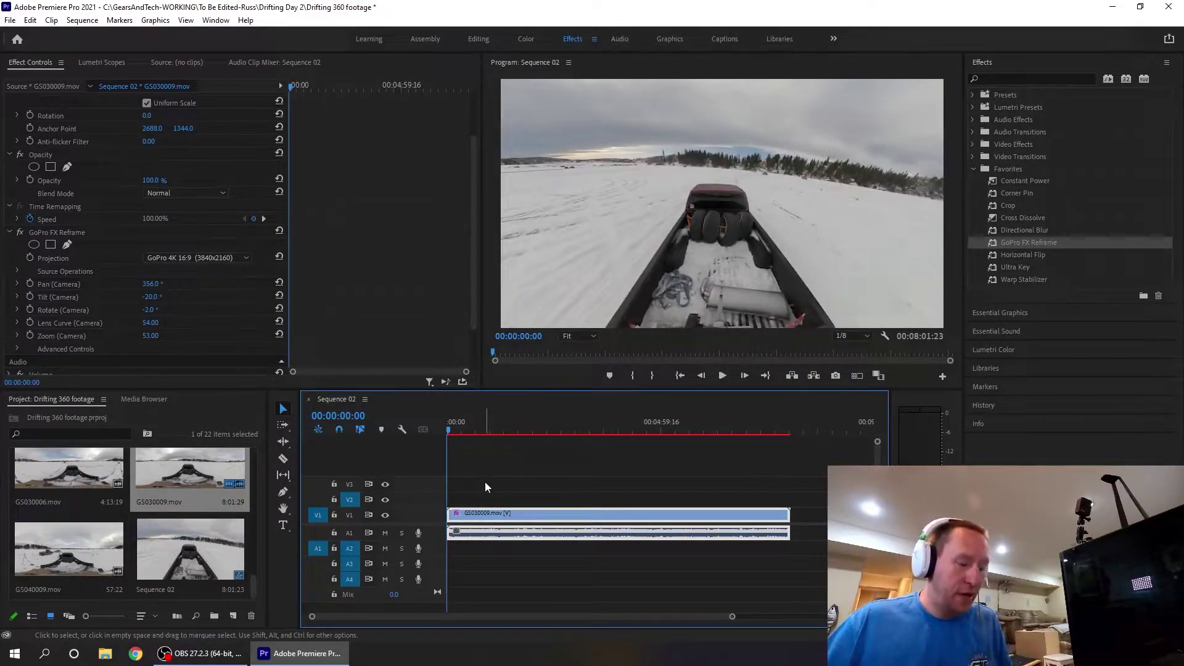
key("ctrl+v")
left_click(454, 432)
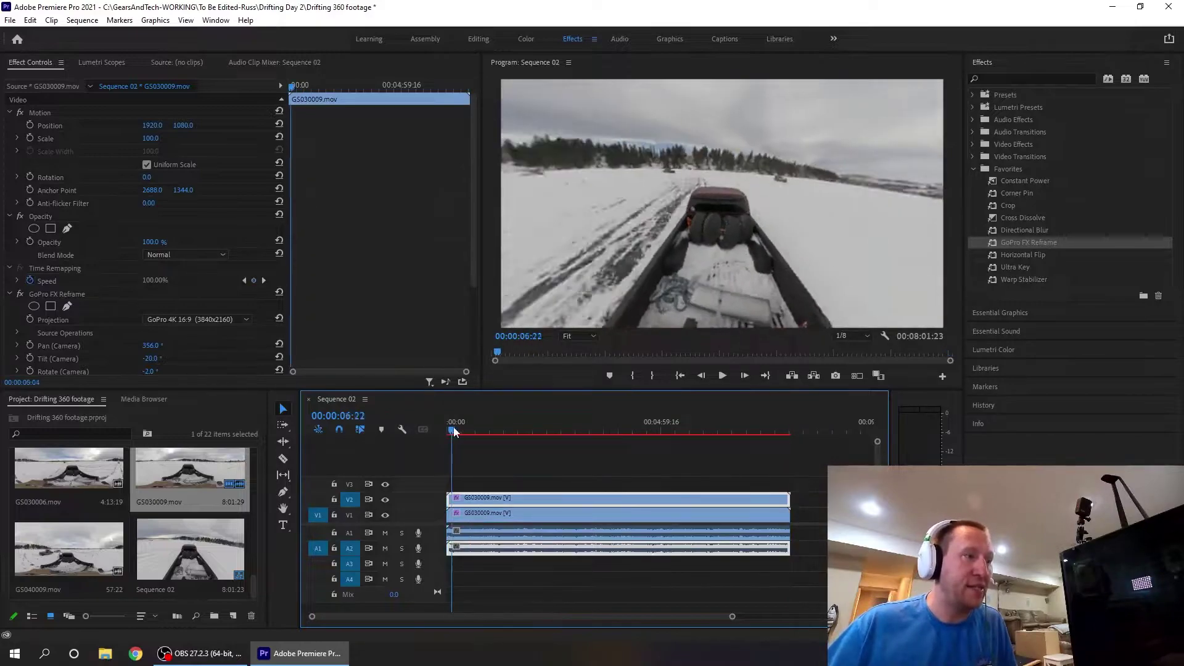
left_click_drag(454, 432, 462, 431)
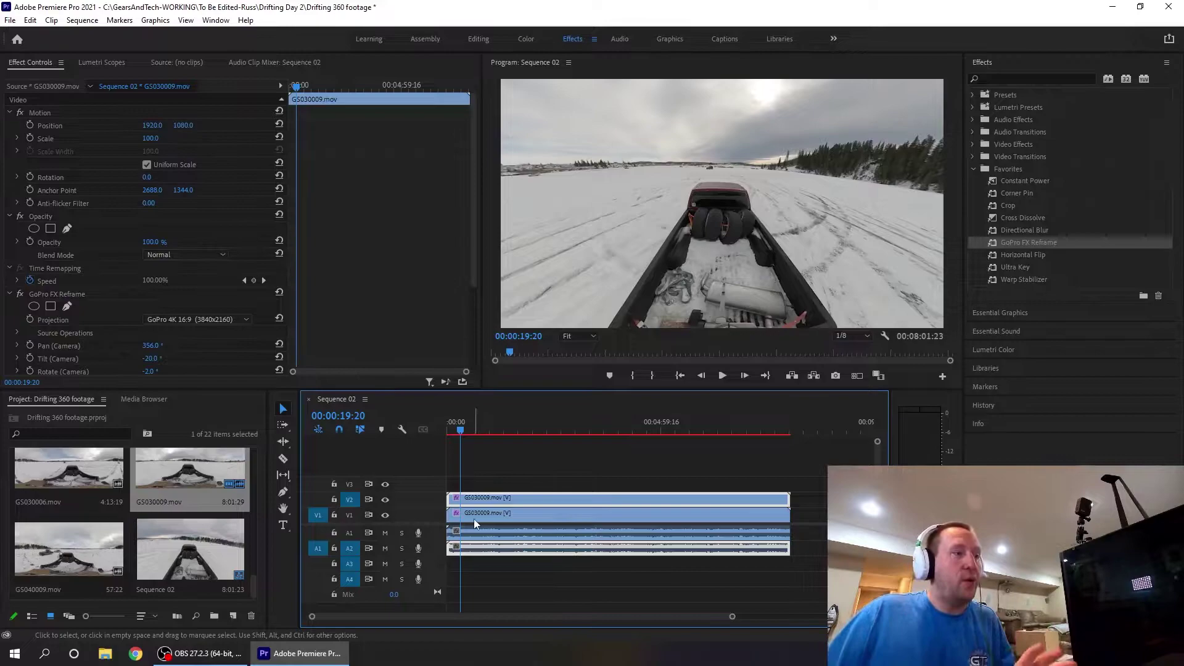
scroll(198, 268, "down", 5)
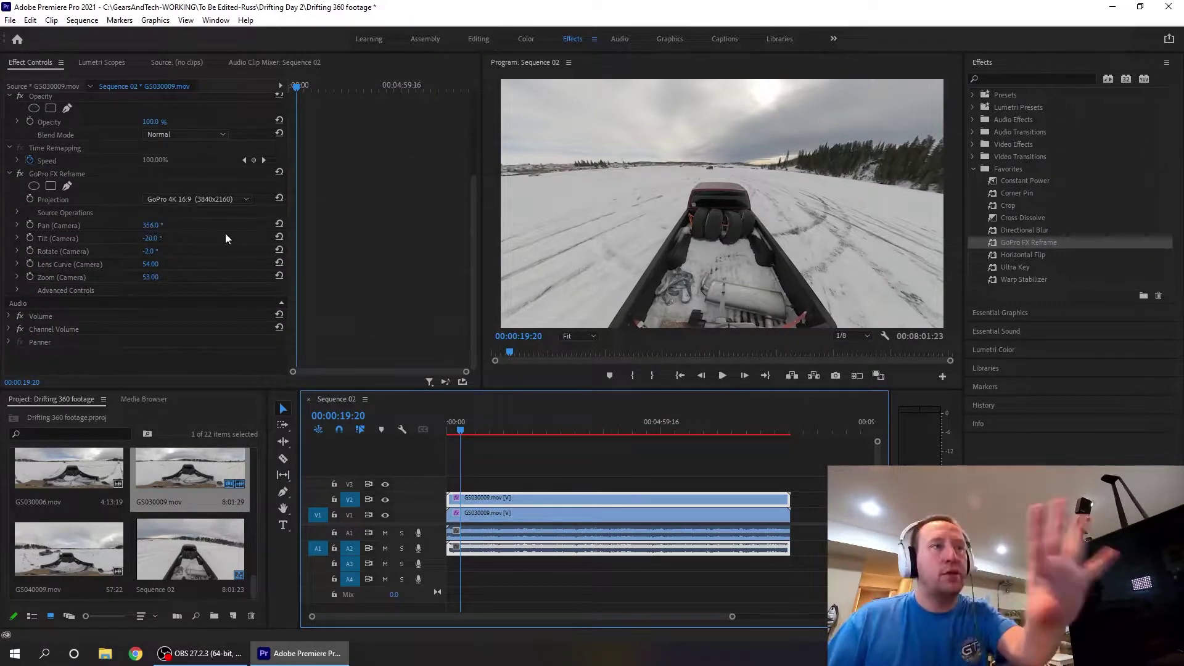
Step: Pan the V2 copy's view to about 284° and settle its lens curve at 66
left_click_drag(152, 223, 347, 250)
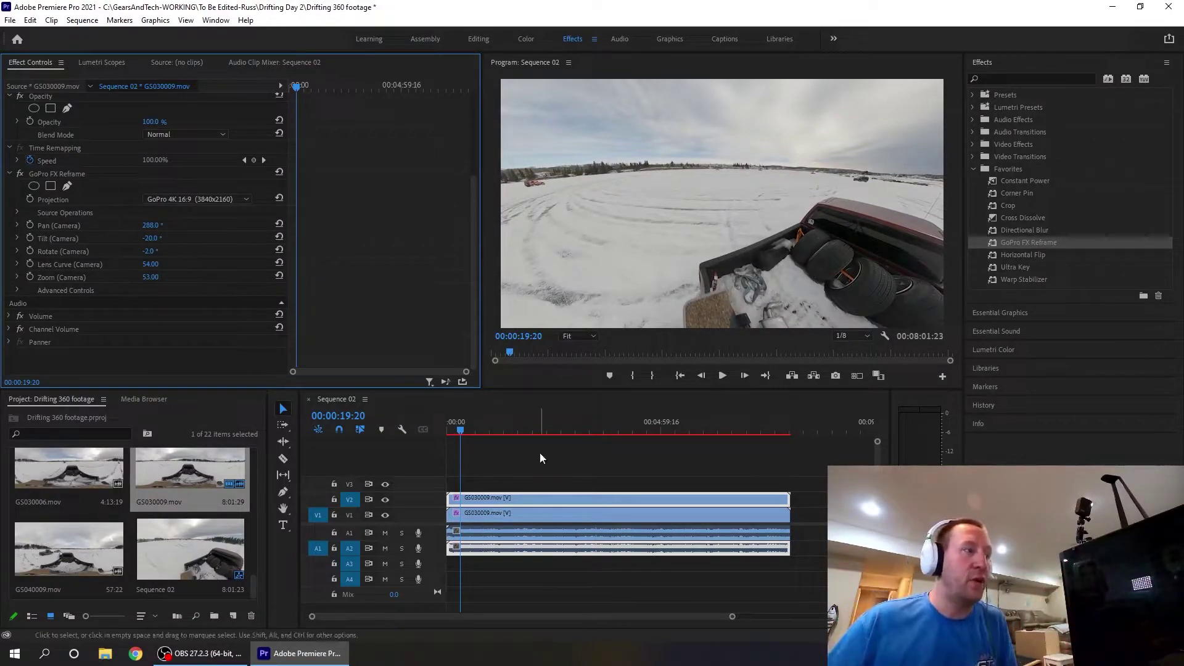
left_click(387, 501)
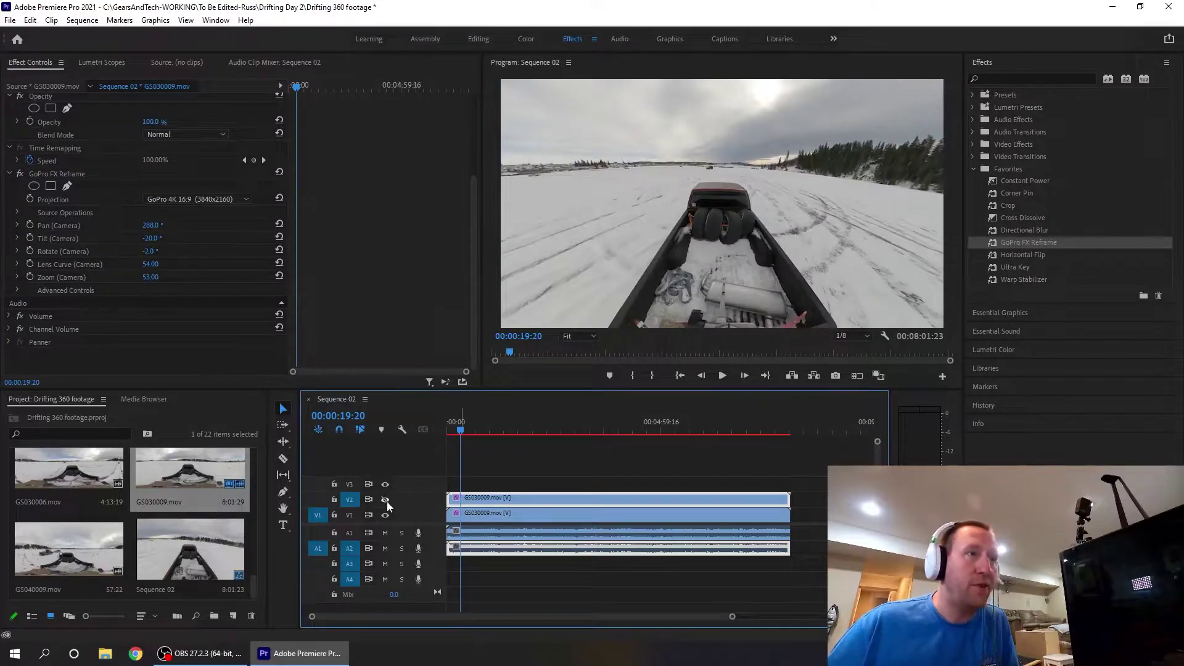
left_click(387, 502)
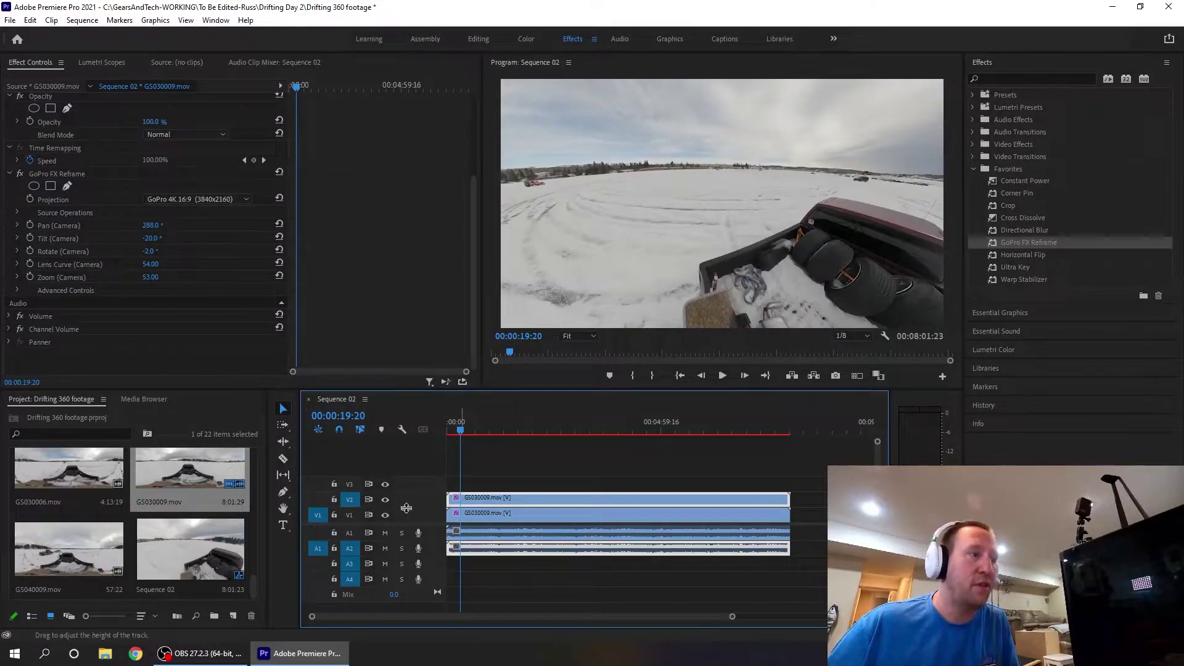
left_click_drag(151, 265, 159, 264)
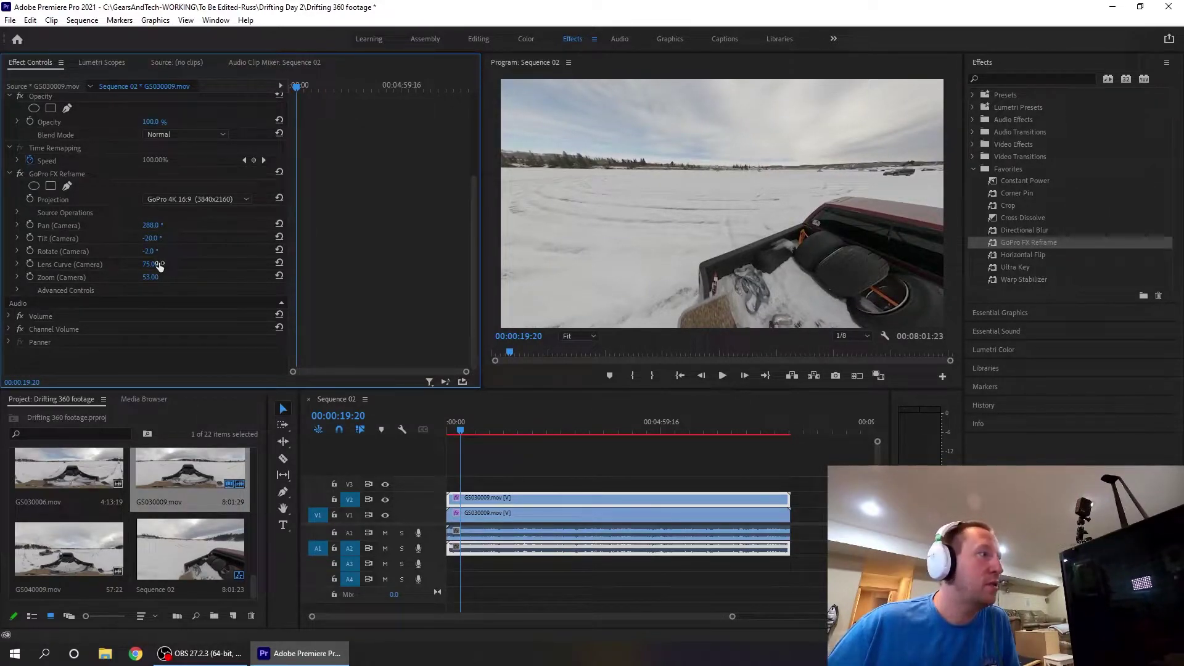
mouse_move(150, 264)
left_mouse_down()
mouse_move(140, 263)
mouse_move(163, 264)
left_mouse_up()
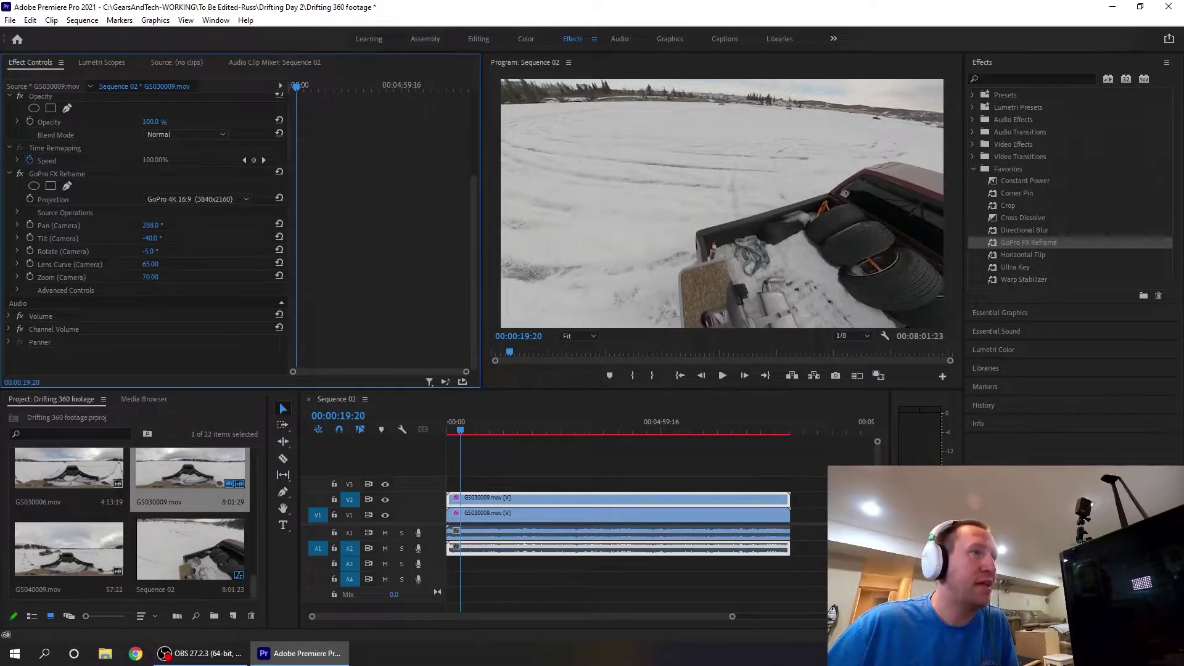
left_click_drag(150, 264, 152, 264)
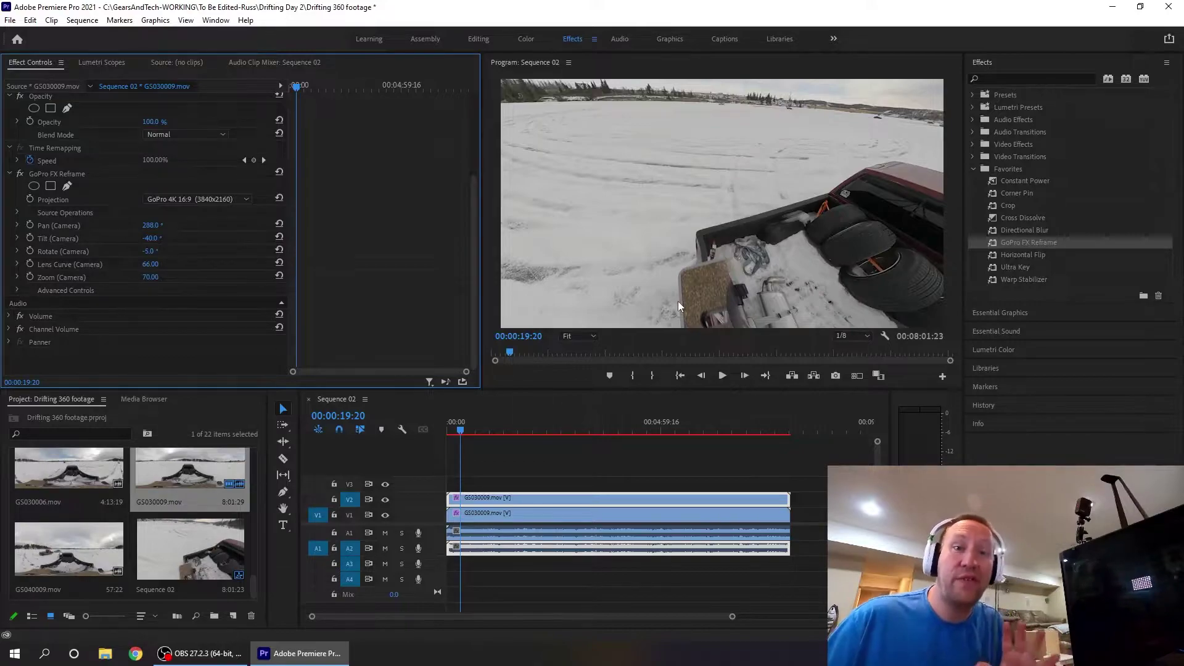
right_click(502, 498)
Step: Paste another copy of the clip onto track V3 at the sequence start
left_click(533, 39)
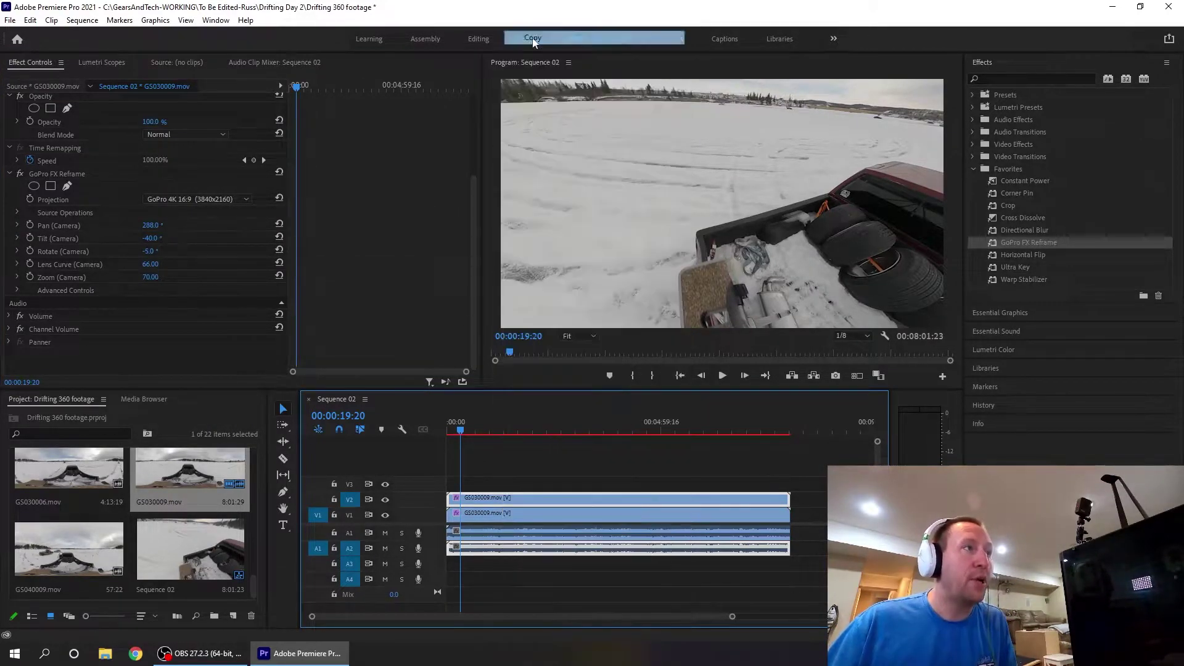
left_click_drag(469, 423, 430, 424)
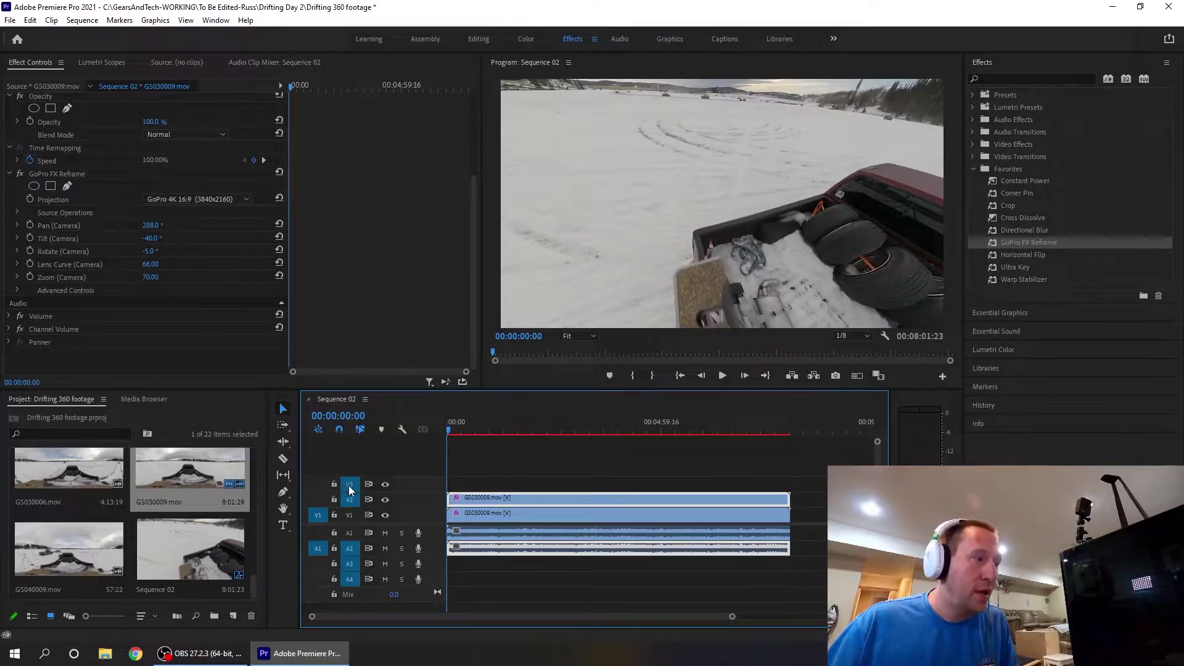
key("ctrl+v")
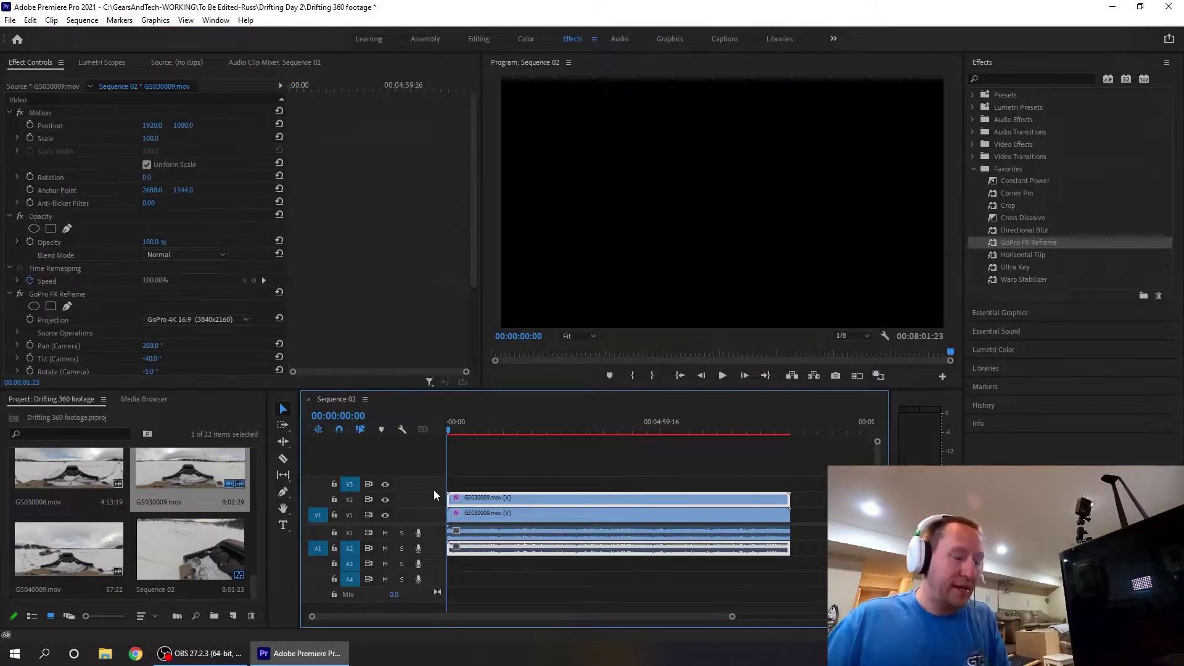
left_click_drag(491, 418, 470, 423)
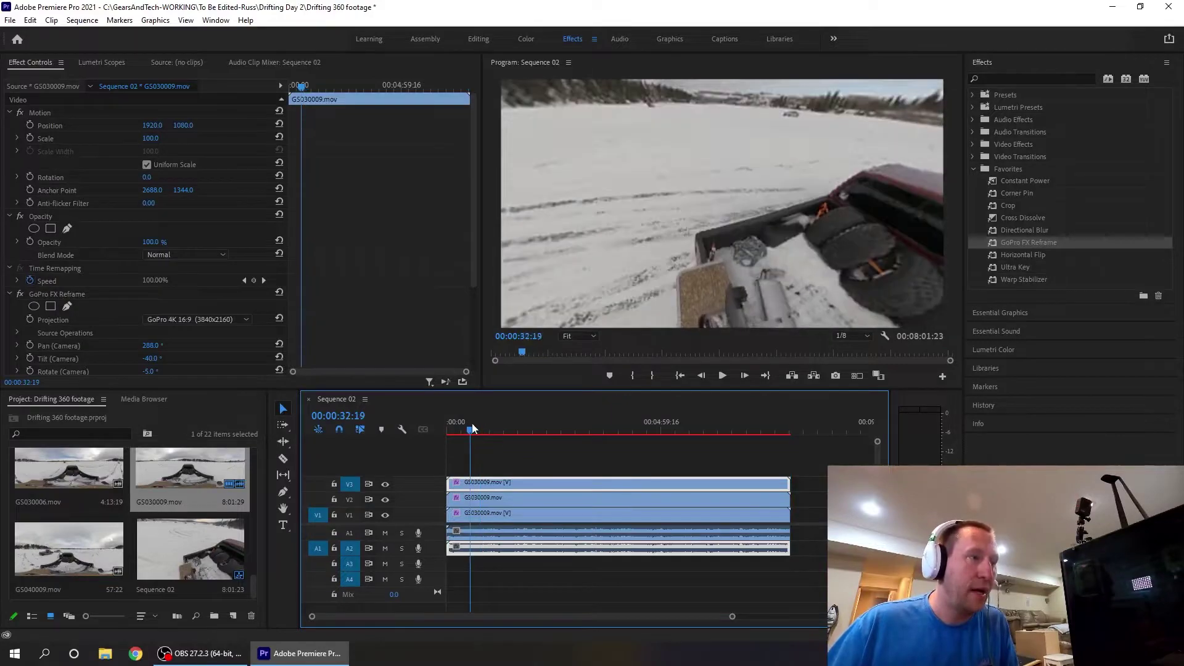
Step: Pan the V3 view to 164° for the truck's other side, comparing against V2 and V1
mouse_move(152, 347)
left_mouse_down()
mouse_move(239, 347)
mouse_move(156, 346)
left_mouse_up()
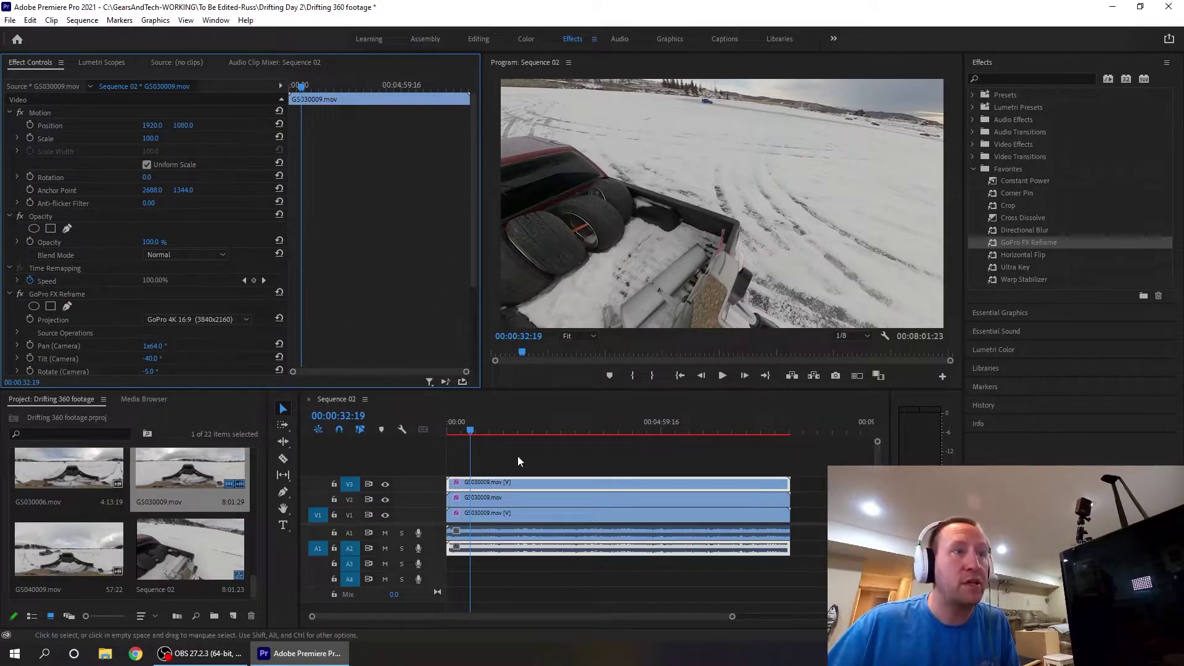
left_click(385, 484)
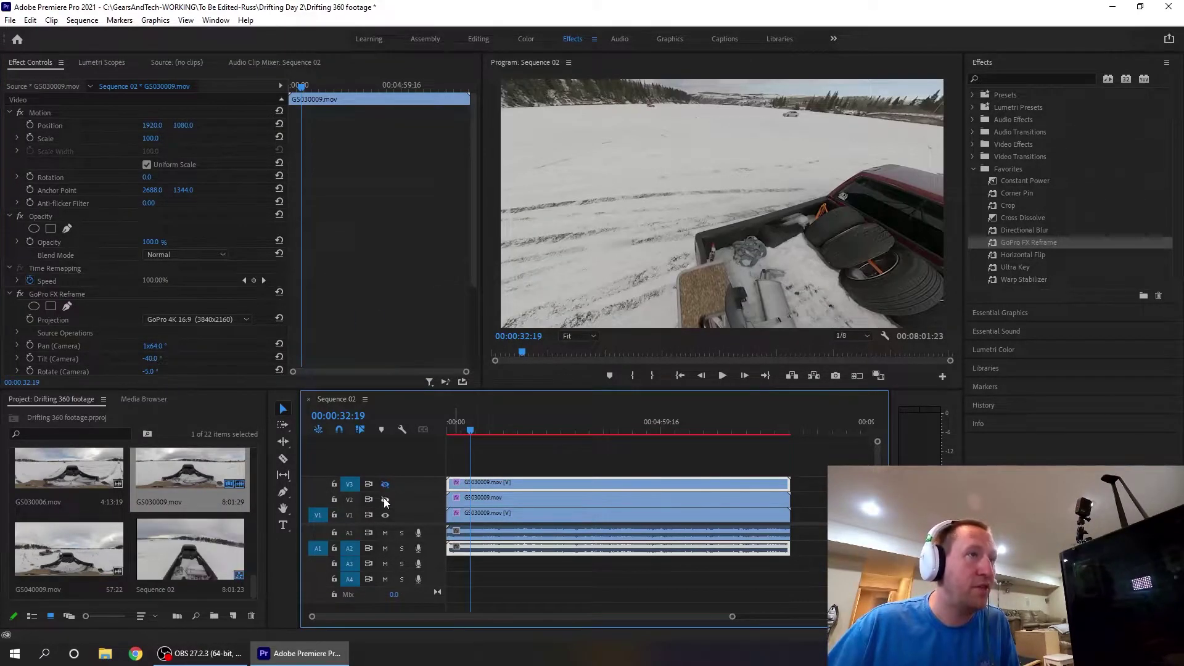
left_click(385, 499)
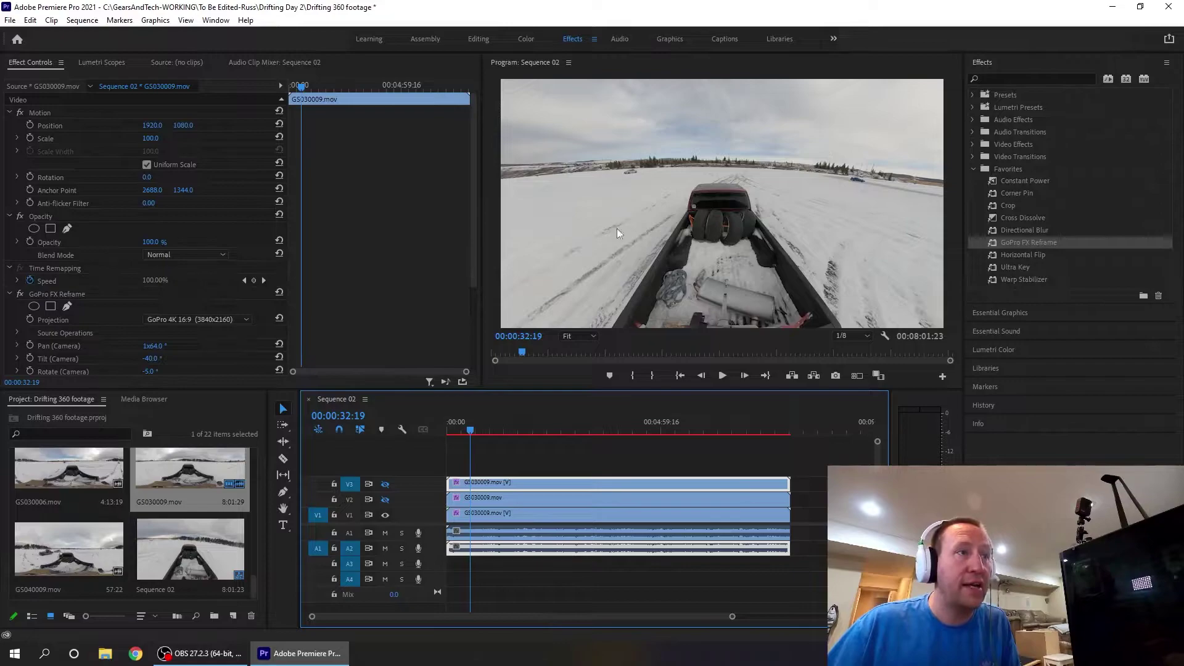
left_click(385, 499)
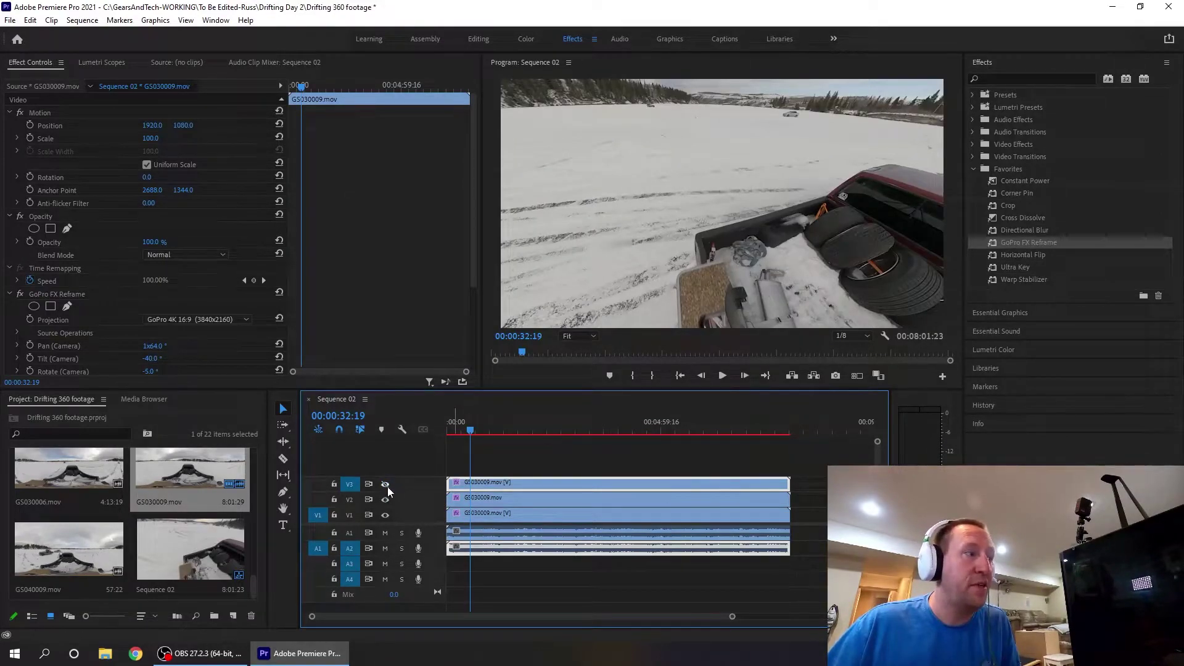
left_click(386, 484)
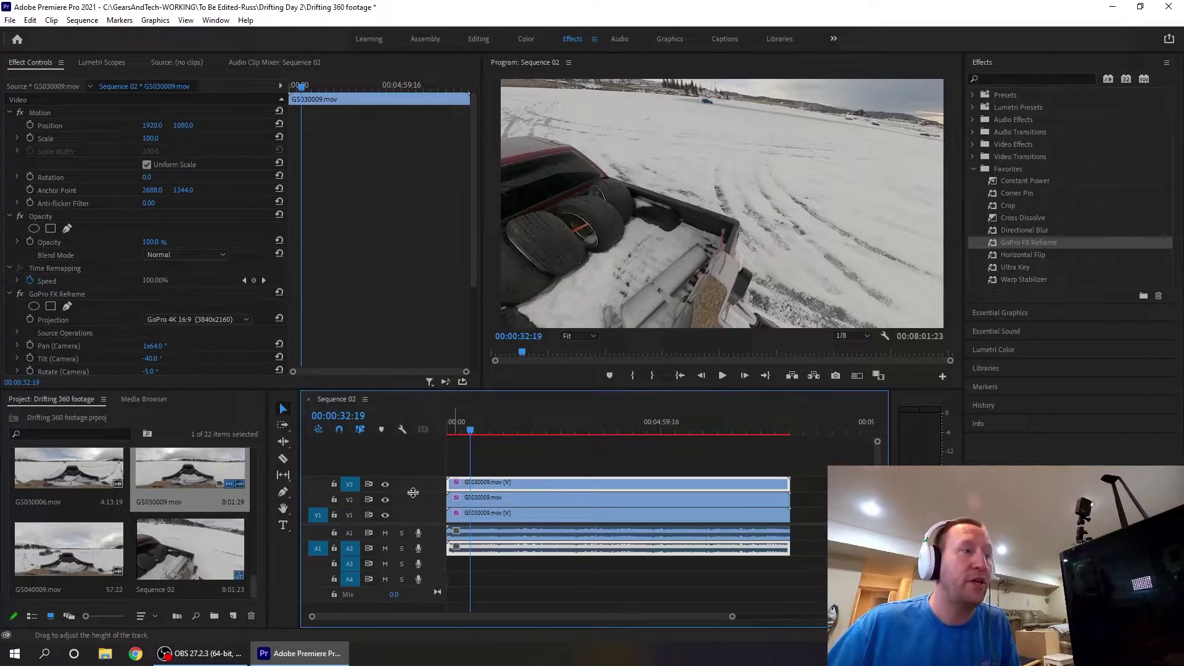
Step: Paste a fourth copy of the clip onto track V4
left_click_drag(493, 487, 505, 491)
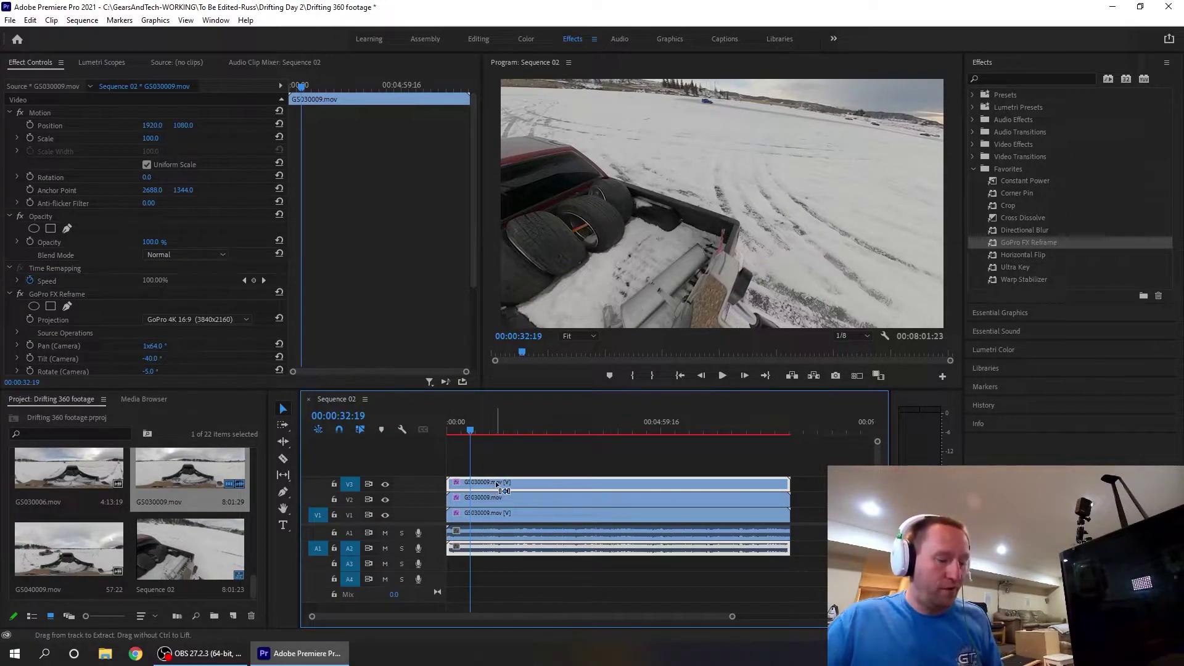
left_click_drag(469, 426, 436, 428)
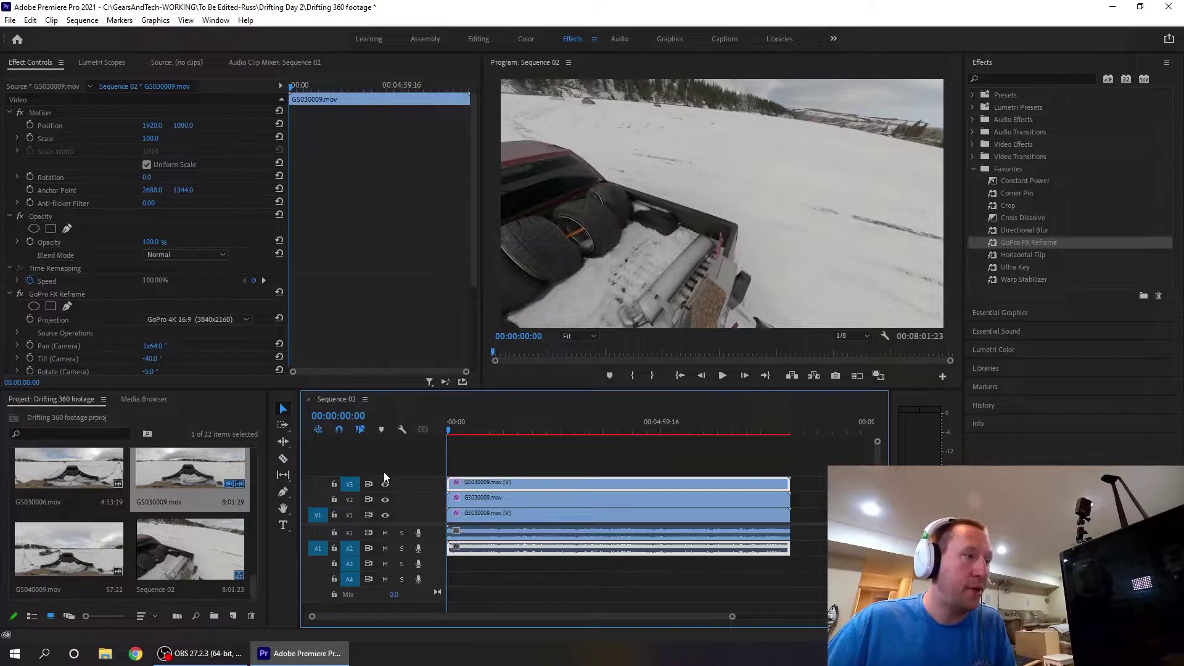
mouse_move(472, 481)
left_mouse_down()
mouse_move(477, 464)
mouse_move(479, 475)
left_mouse_up()
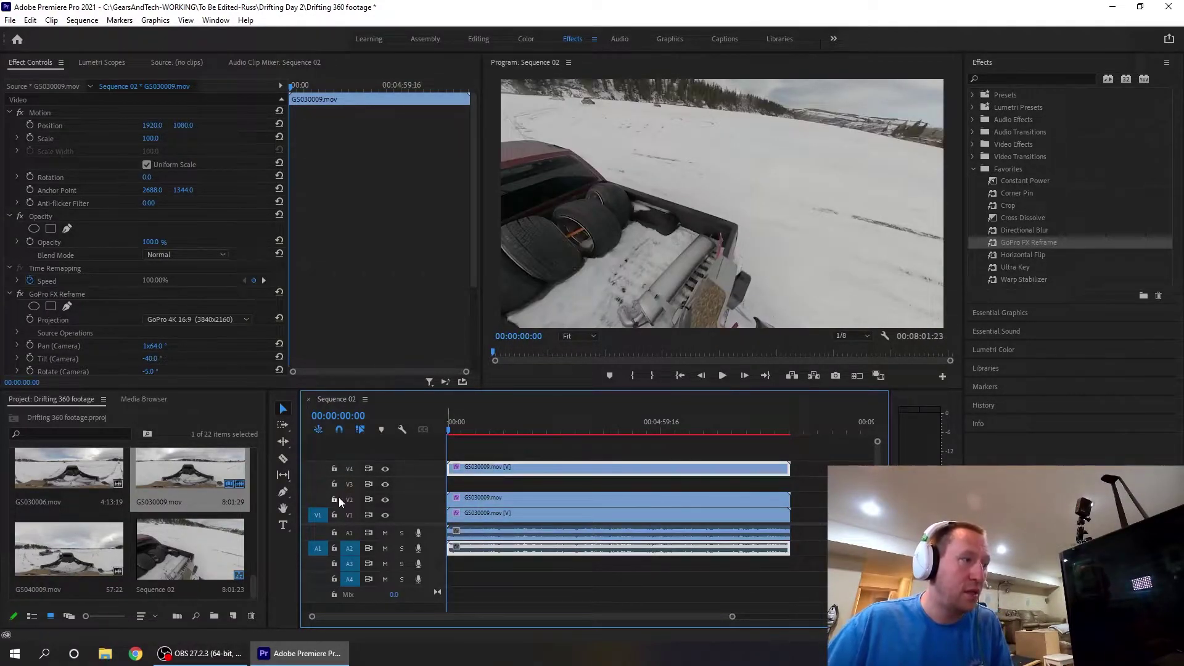
left_click_drag(459, 468, 473, 483)
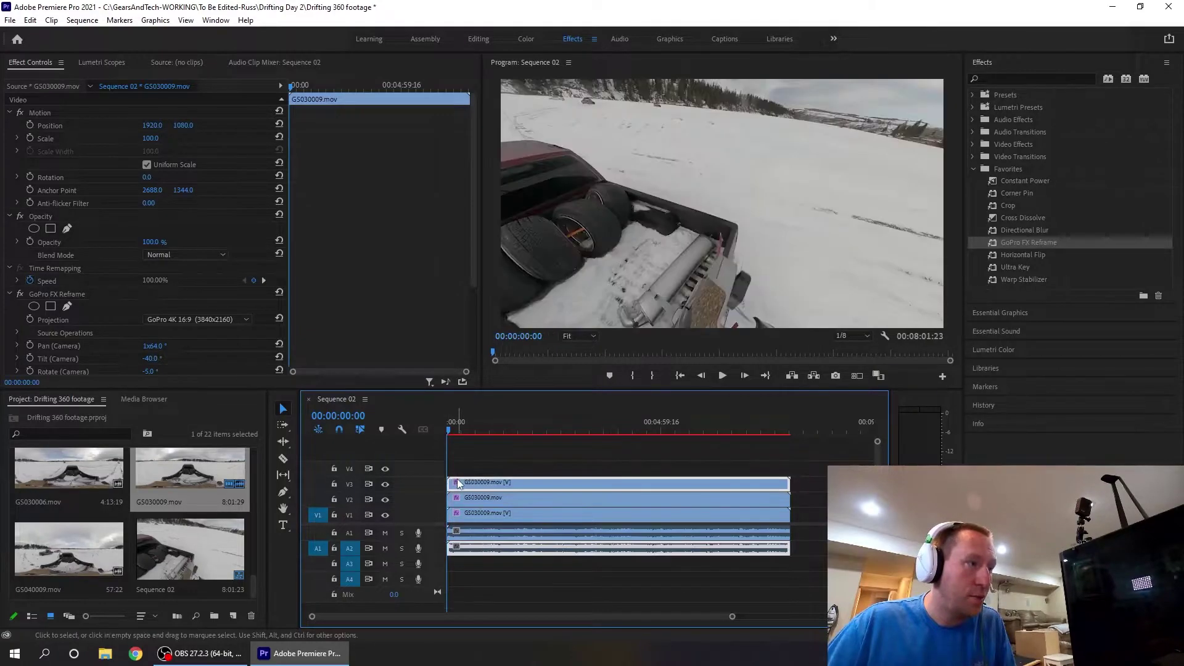
left_click(349, 469)
left_click(566, 515)
key("ctrl+c")
key("ctrl+v")
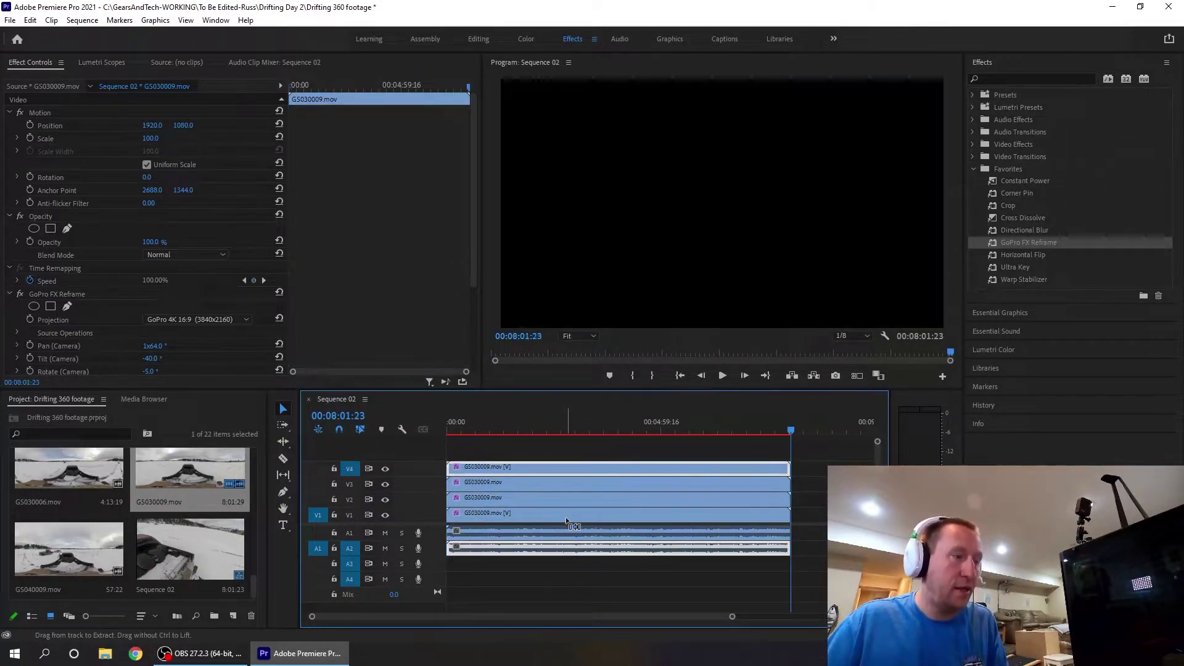
Step: Keep the projection unchanged and point the V4 view backward at Pan 1x180°, Tilt -73°
left_click(463, 431)
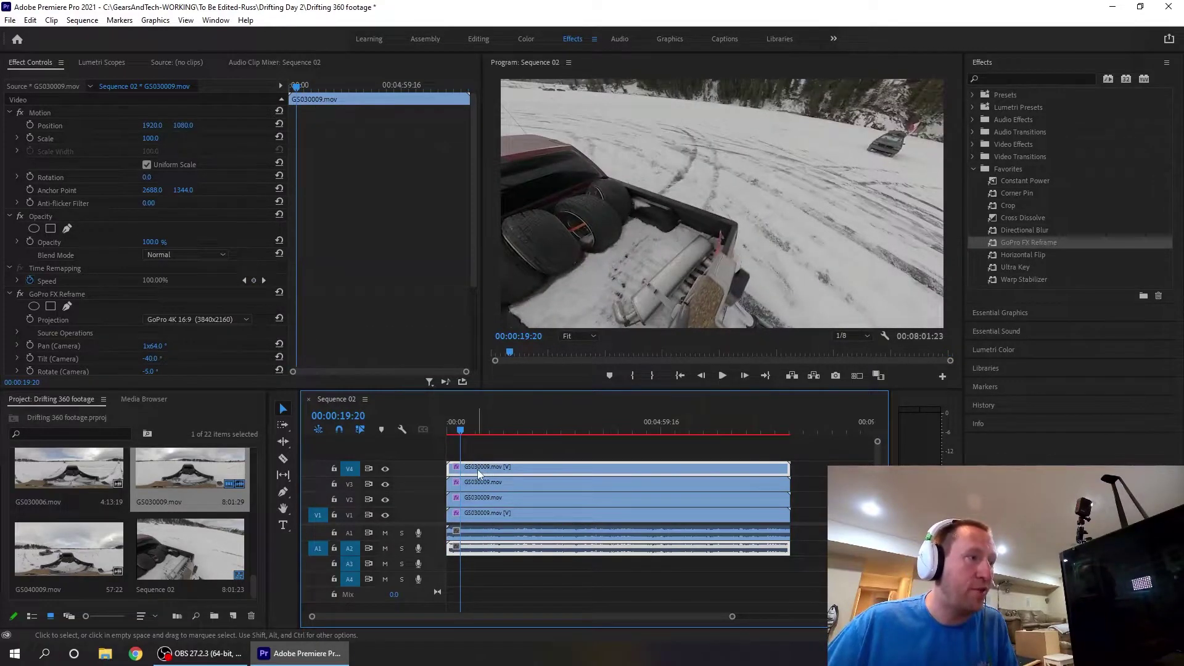
left_click(191, 319)
left_click(158, 320)
scroll(157, 320, "down", 1)
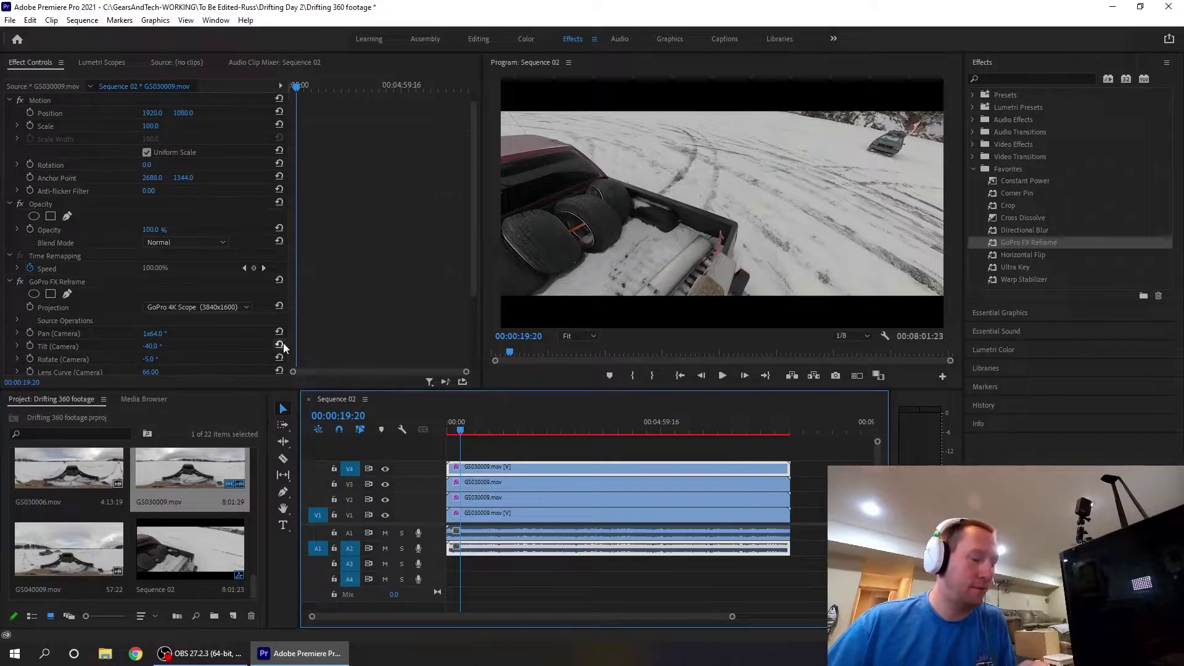
key("ctrl+z")
scroll(312, 294, "down", 5)
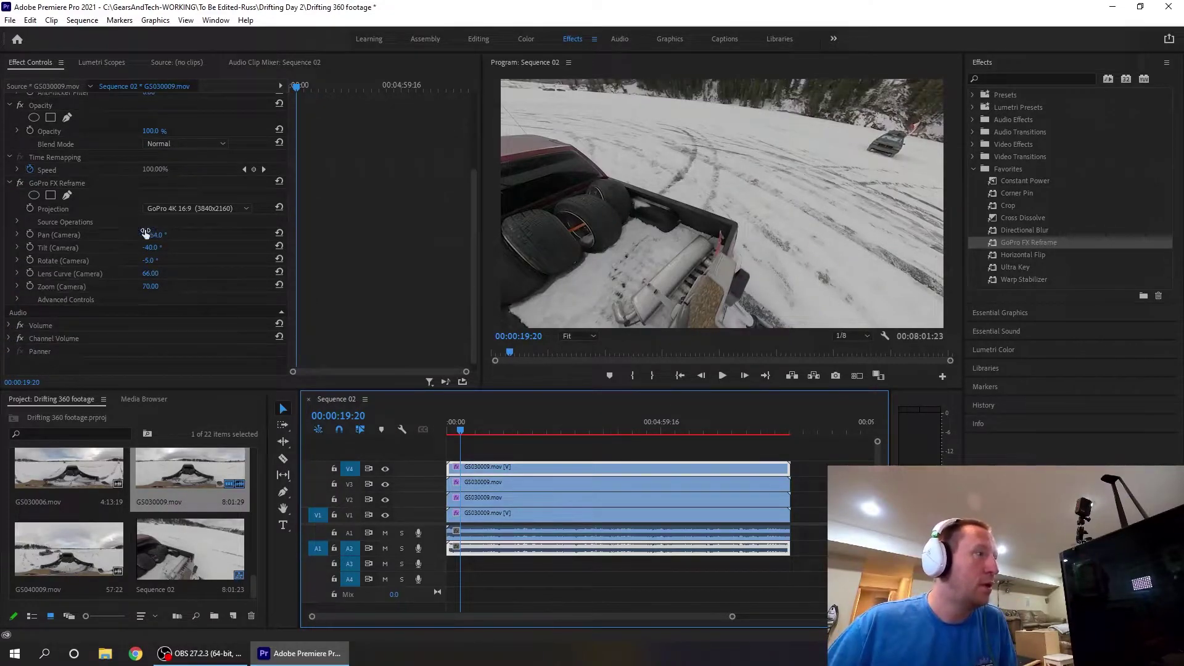
left_click_drag(153, 235, 224, 235)
left_click_drag(151, 247, 124, 247)
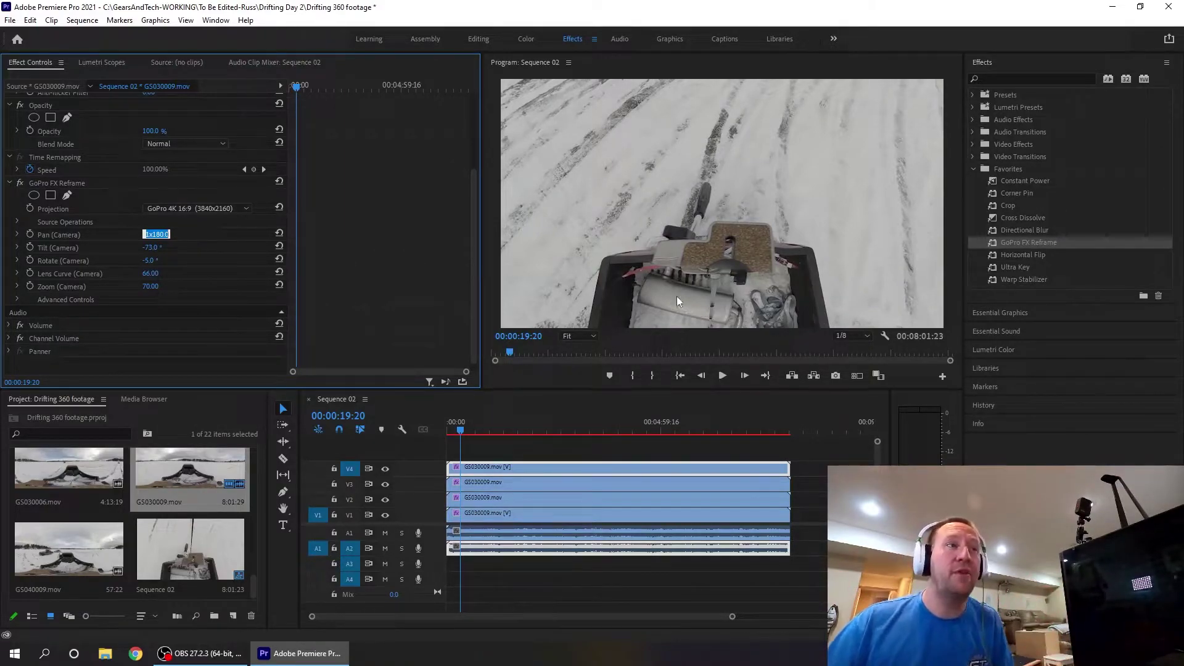
Step: Commit the 1x180° pan, compare the four track views, and tilt V4 up to about -52°
key("Return")
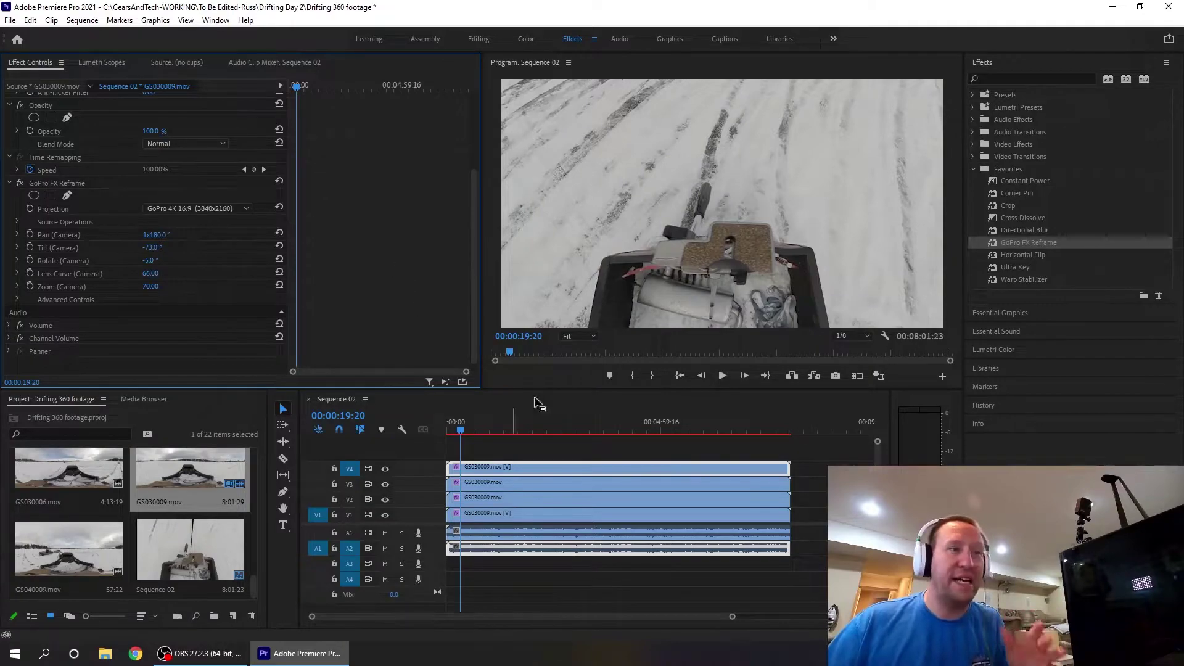
left_click(385, 470)
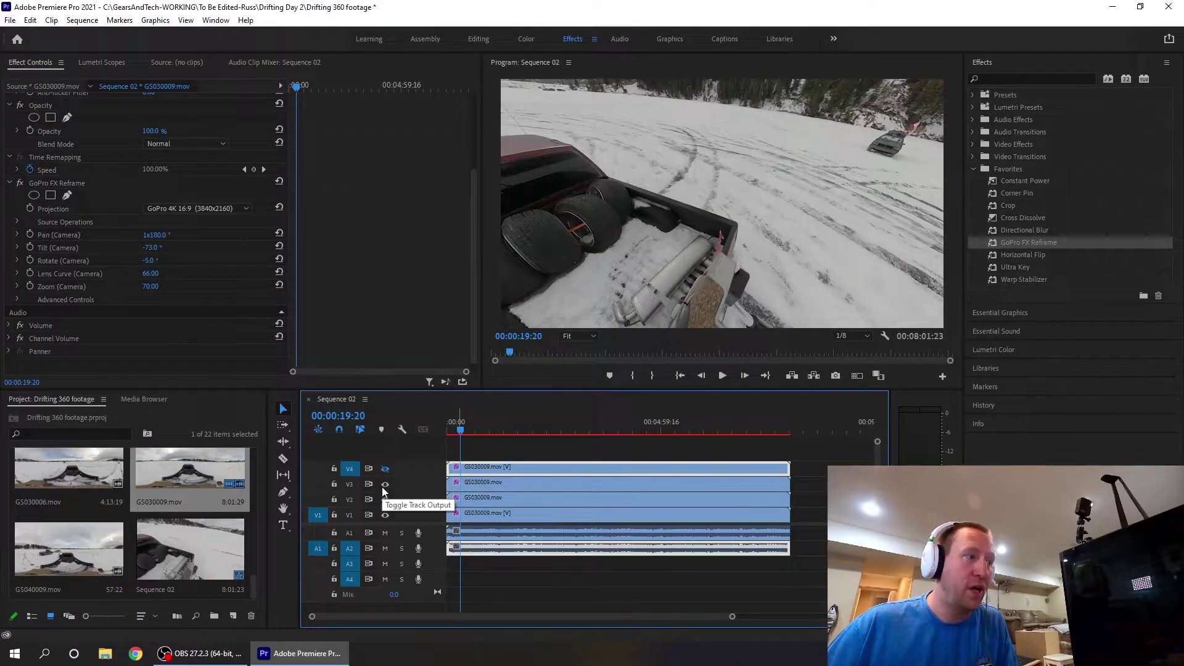
left_click(385, 485)
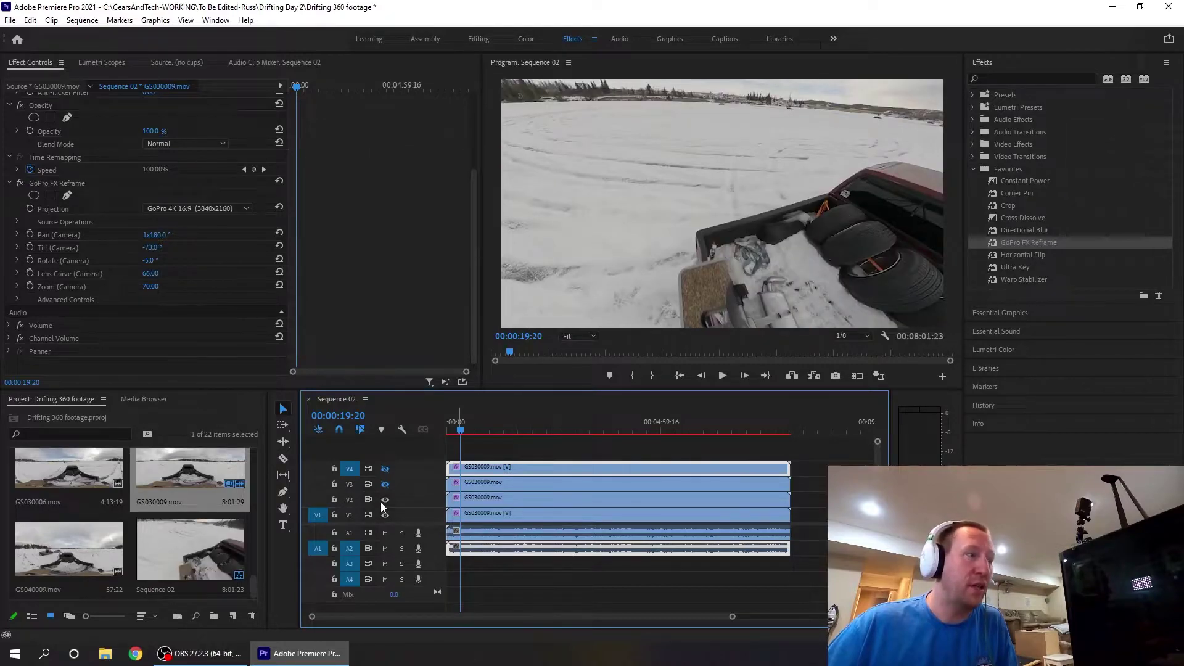
left_click(382, 501)
left_click(384, 500)
left_click(385, 485)
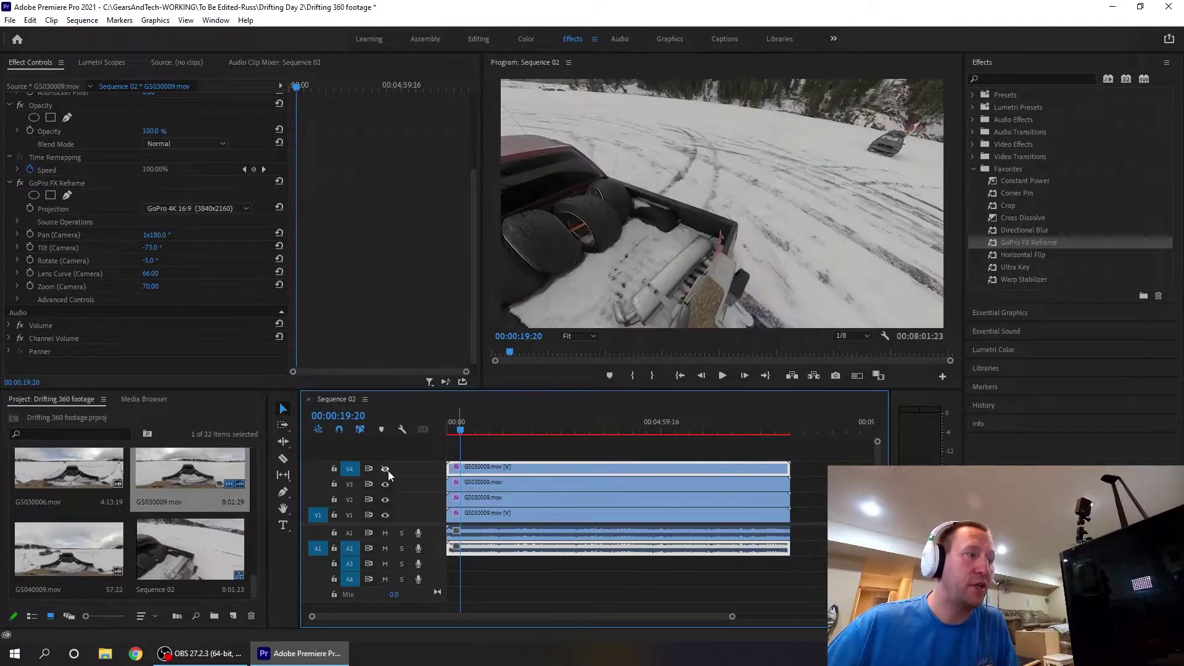
left_click(387, 470)
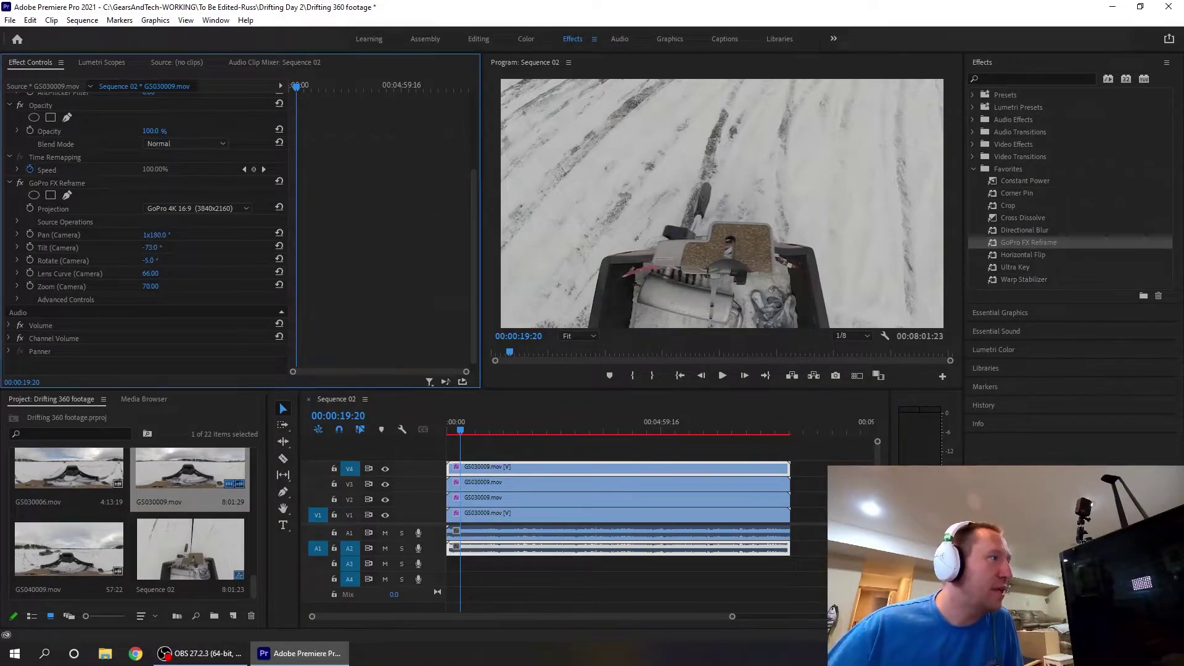
mouse_move(154, 246)
left_mouse_down()
mouse_move(143, 246)
mouse_move(176, 246)
mouse_move(151, 235)
left_mouse_up()
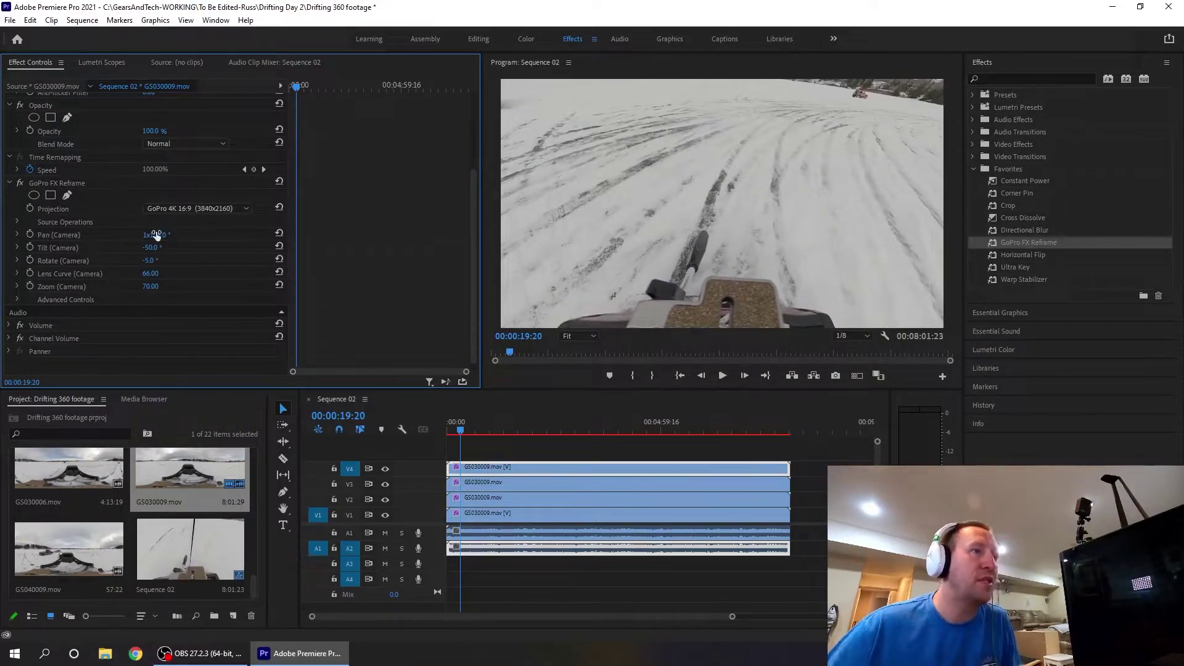
left_click(538, 504)
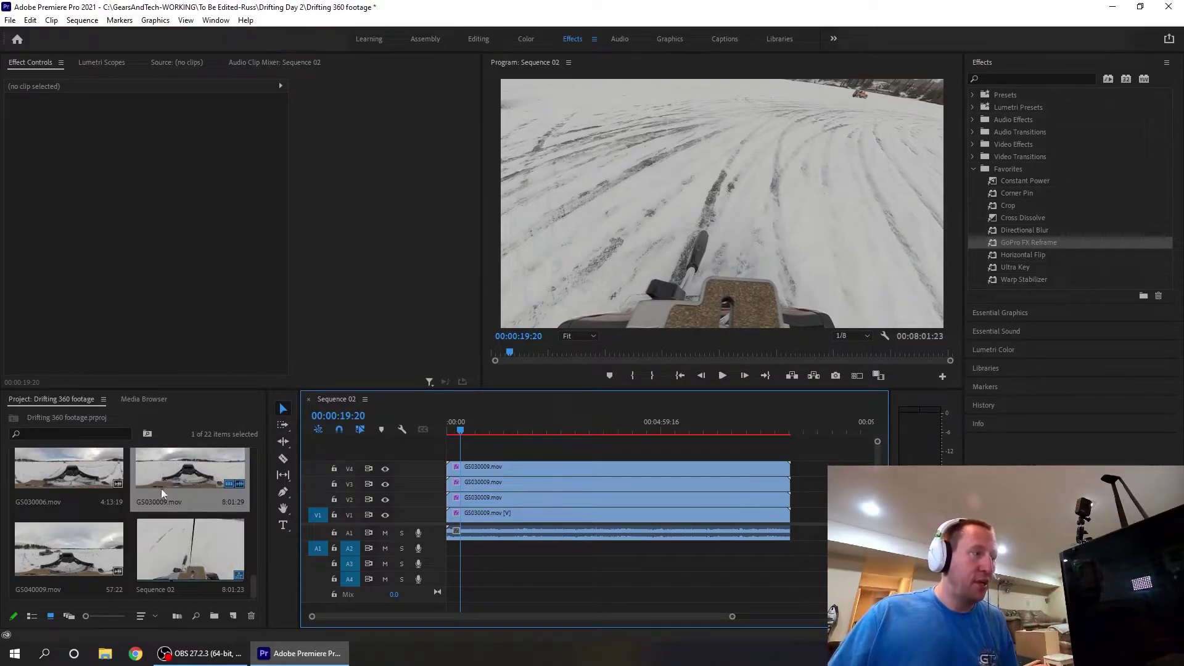
Step: Add GS040009.mov after the GS030009 clips and paste a copy of it onto track V2
left_click(68, 480)
left_click_drag(75, 562, 824, 540)
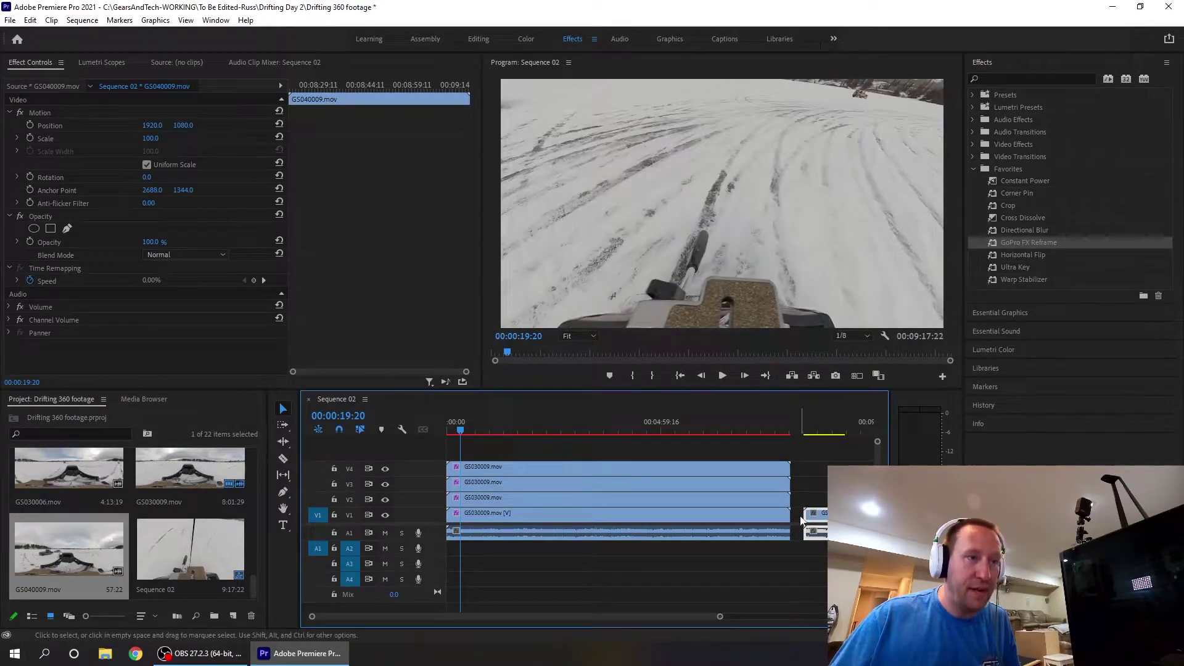
left_click(814, 526)
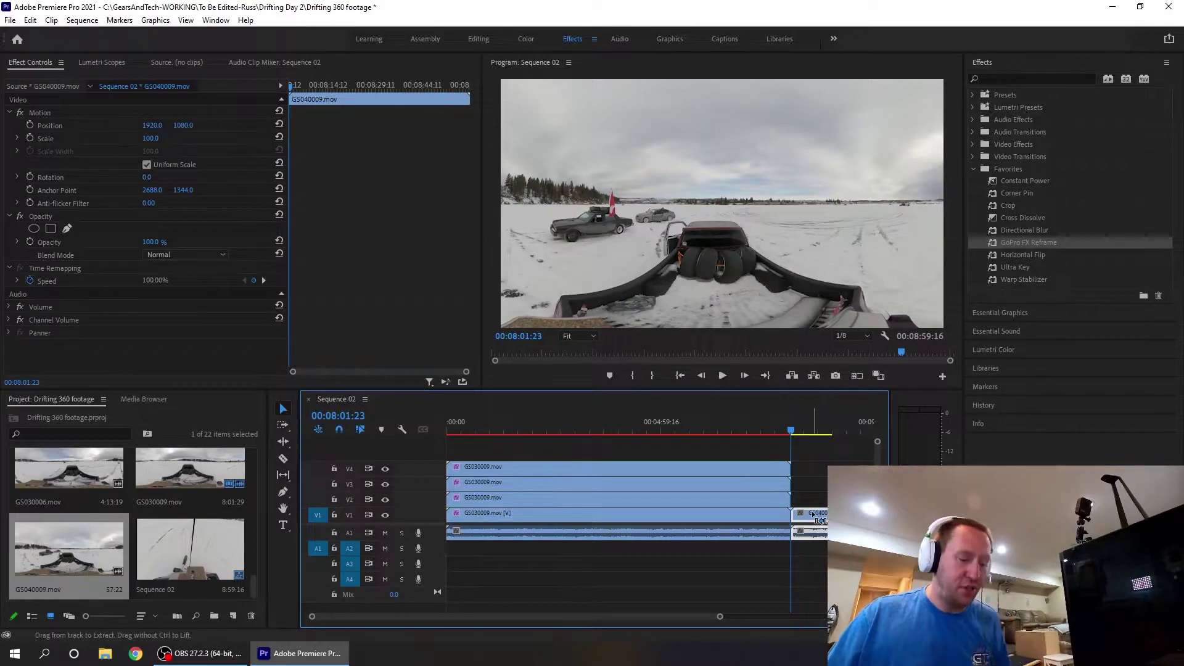
left_click(350, 500)
key("ctrl+v")
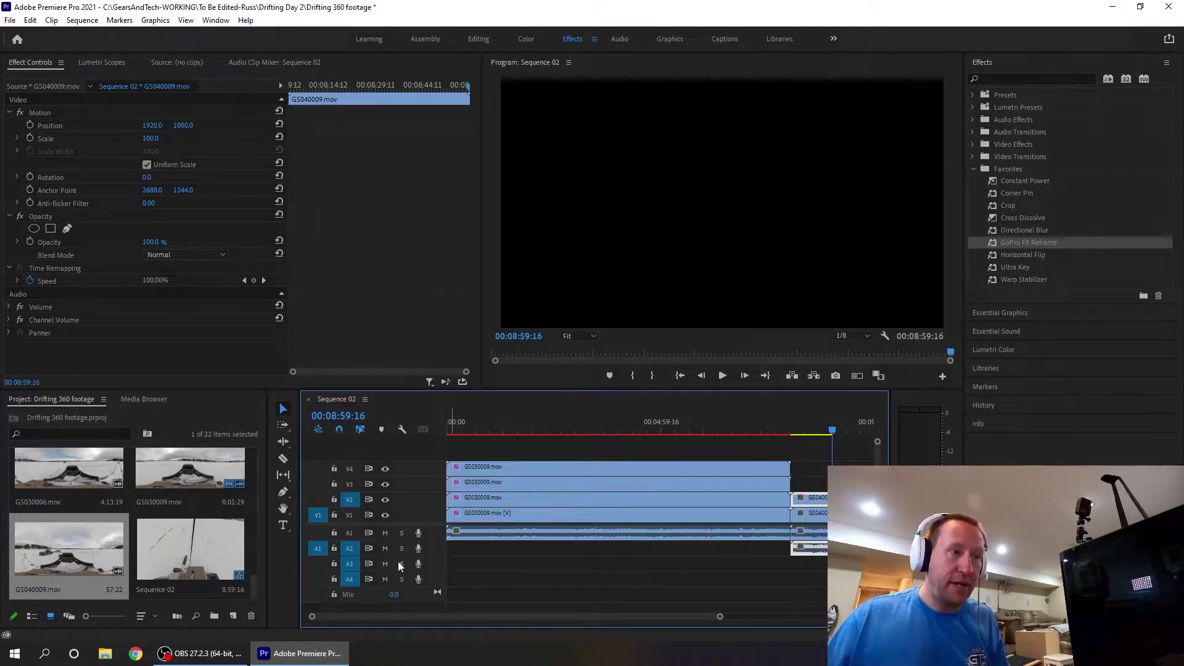
scroll(560, 605, "up", 10)
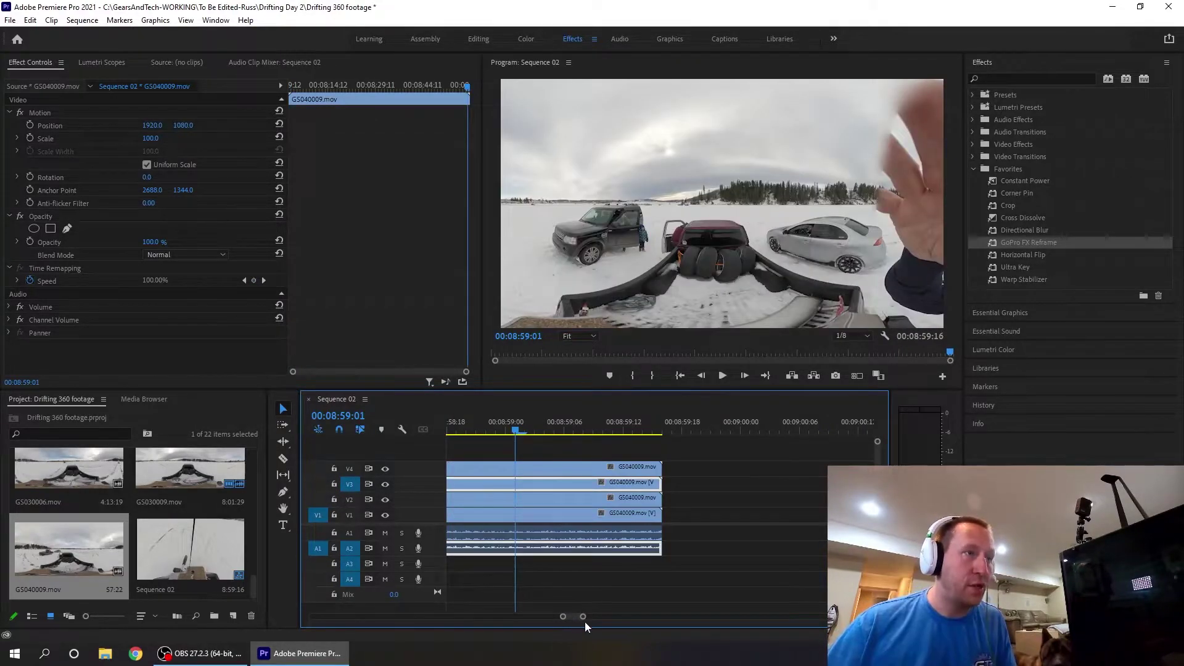
scroll(585, 618, "down", 10)
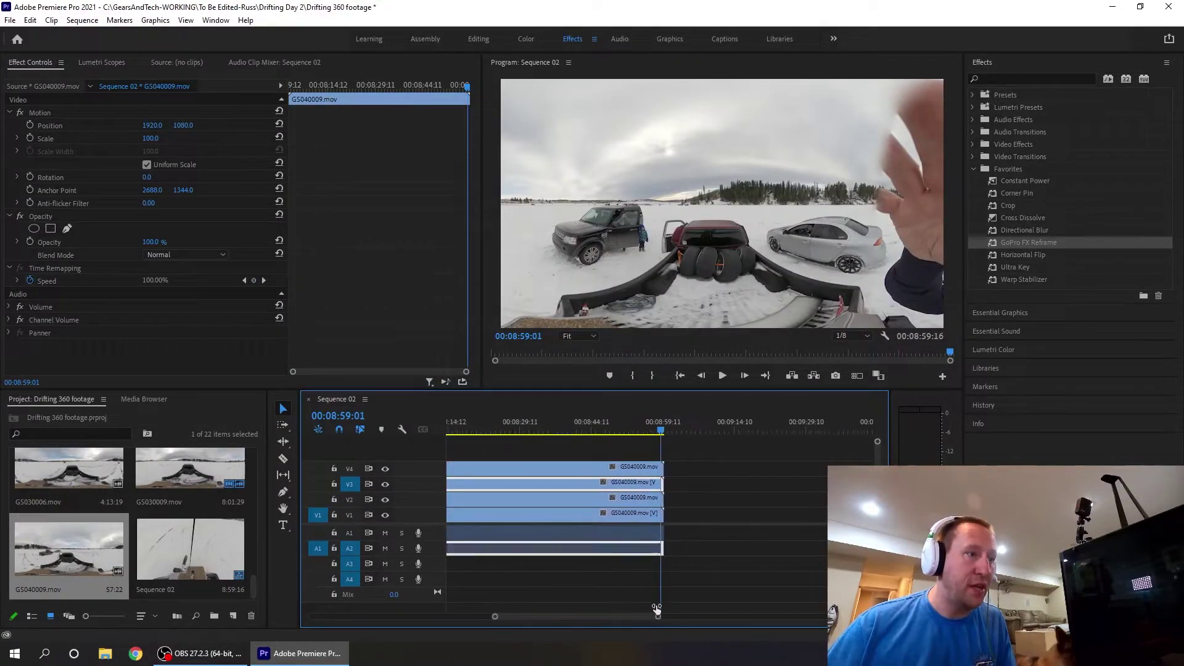
Step: Paste the GoPro FX Reframe settings from GS030009 onto GS040009 on tracks V1 and V2
left_click(503, 511)
right_click(504, 510)
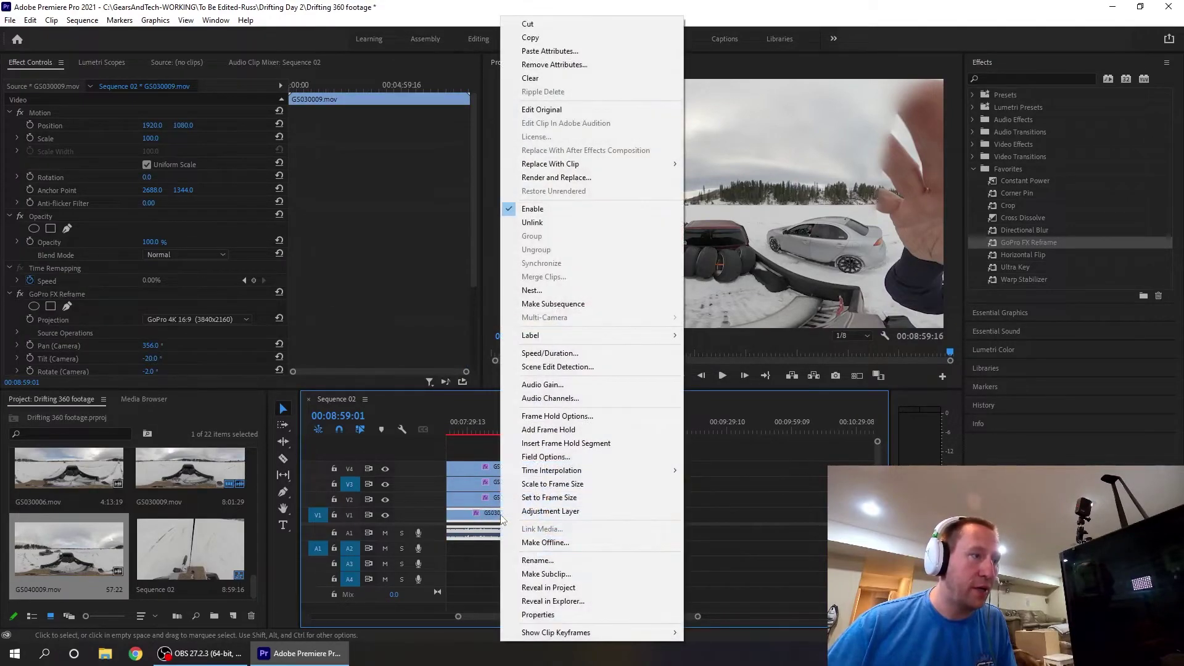
left_click(528, 38)
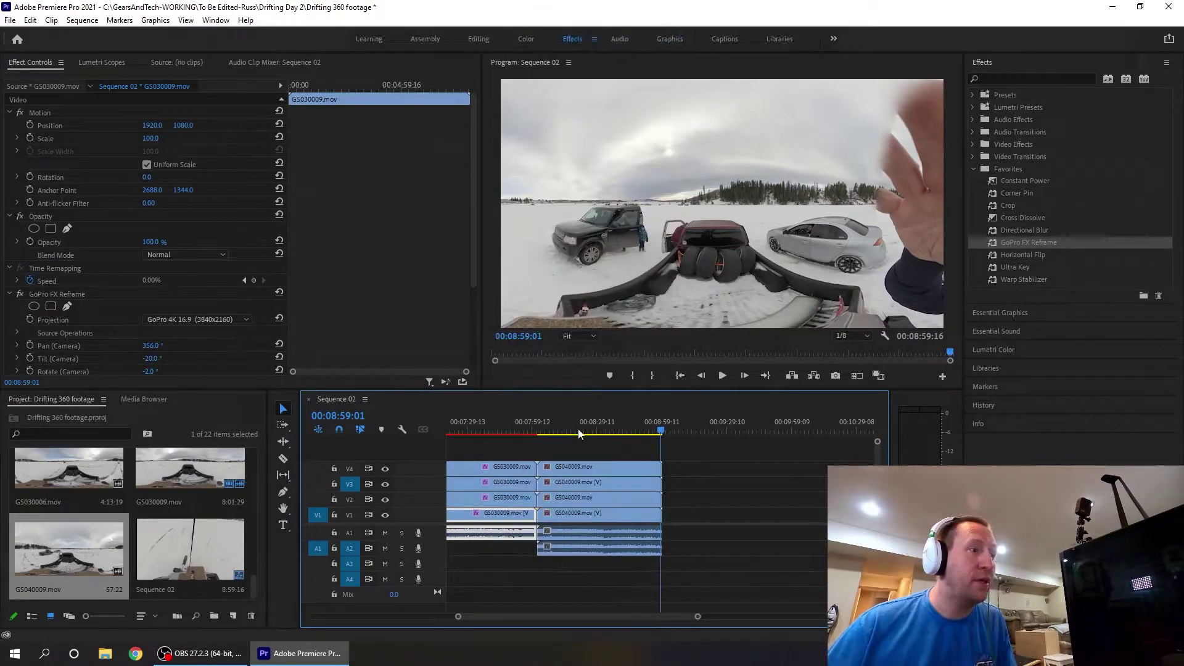
right_click(571, 514)
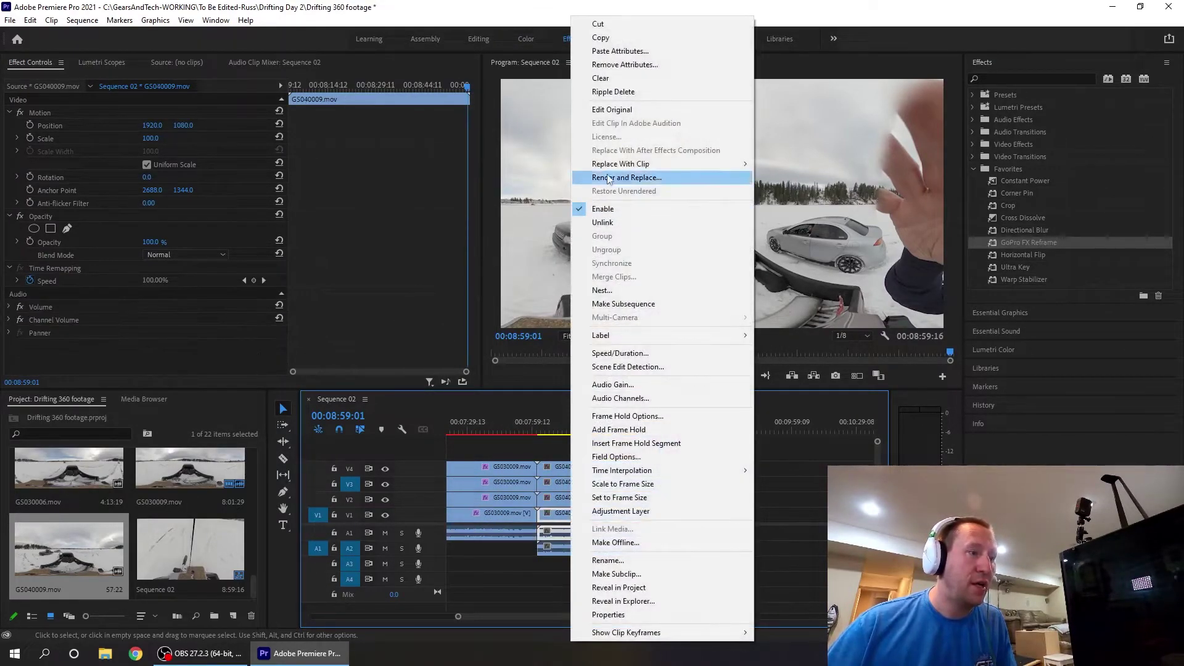
left_click(619, 50)
left_click(620, 531)
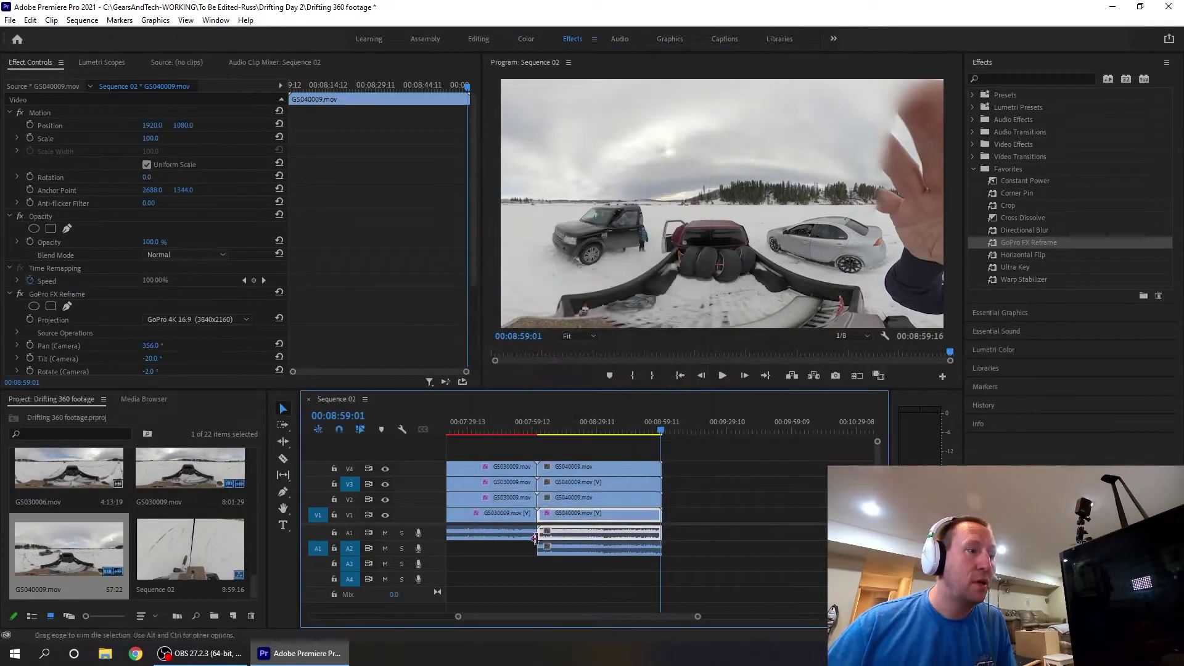
left_click(508, 501)
right_click(509, 500)
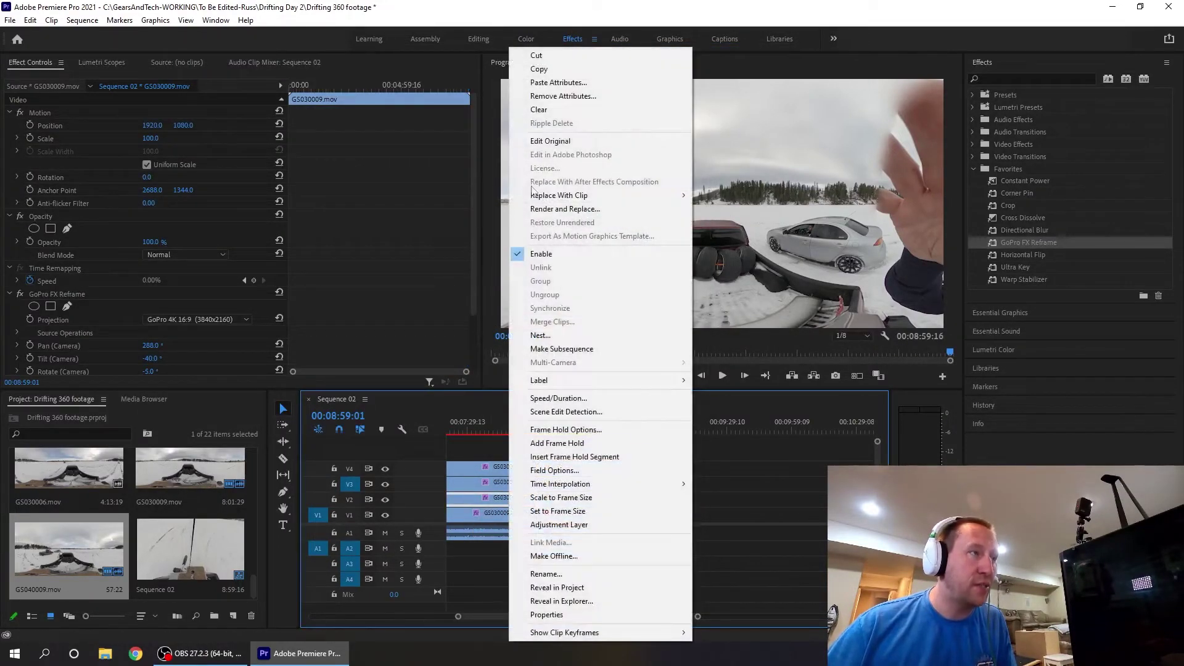
left_click(539, 69)
right_click(565, 501)
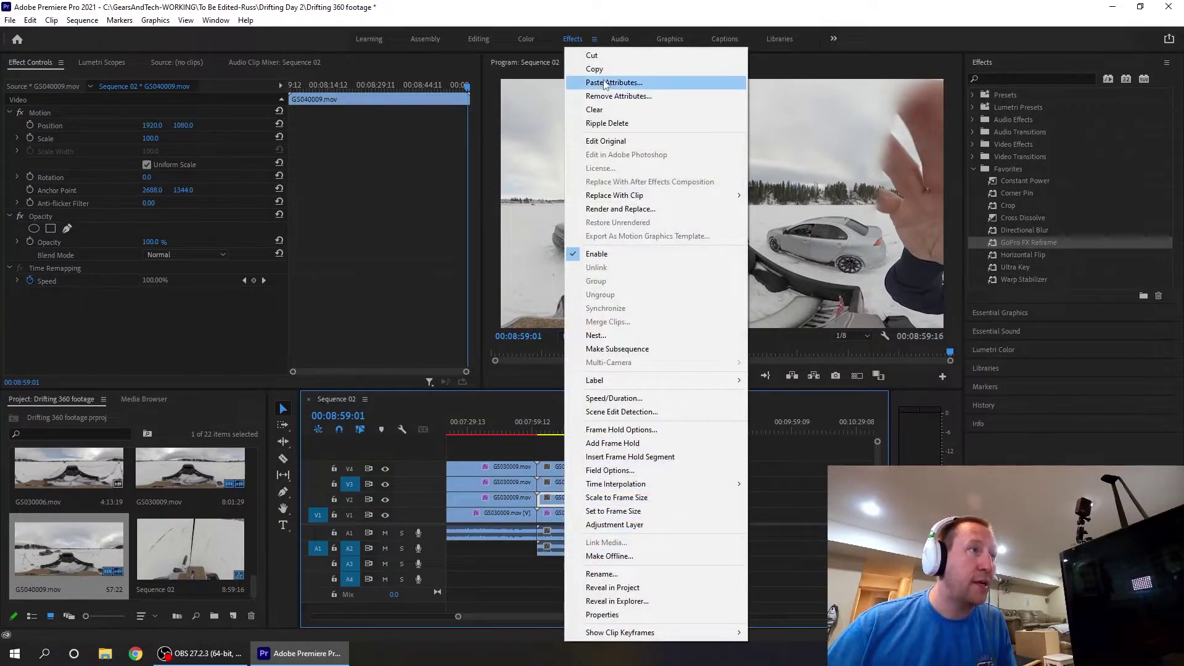
left_click(613, 82)
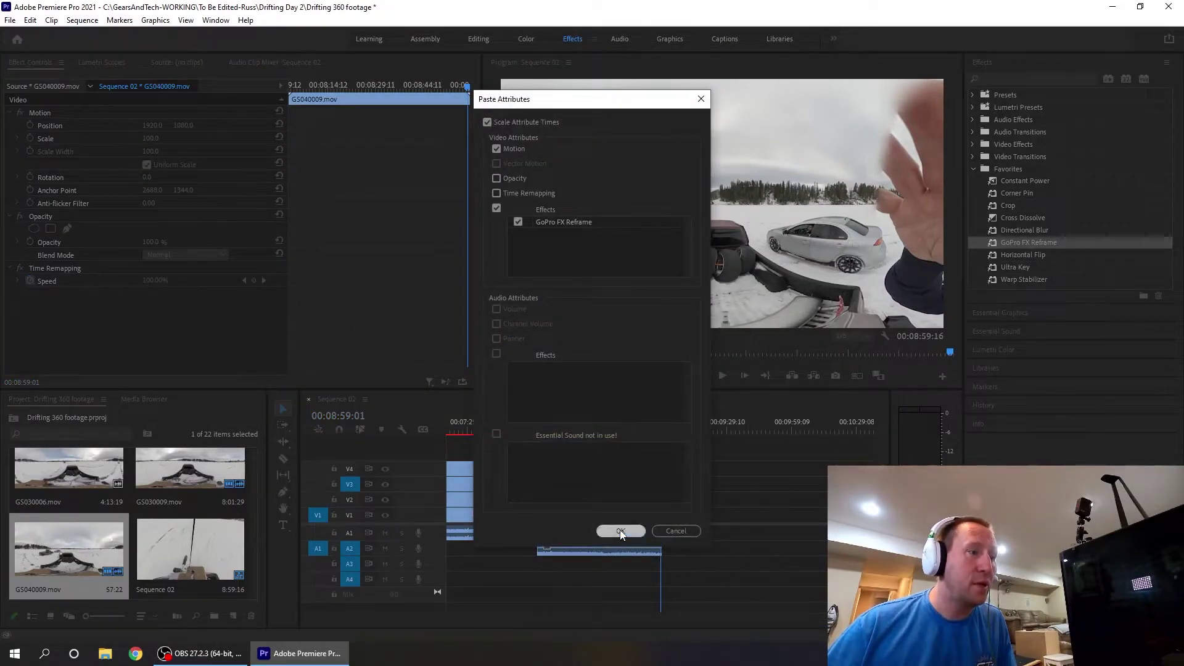
left_click(622, 529)
Step: Paste the GoPro FX Reframe settings from GS030009 onto GS040009 on tracks V3 and V4
left_click(504, 483)
right_click(505, 483)
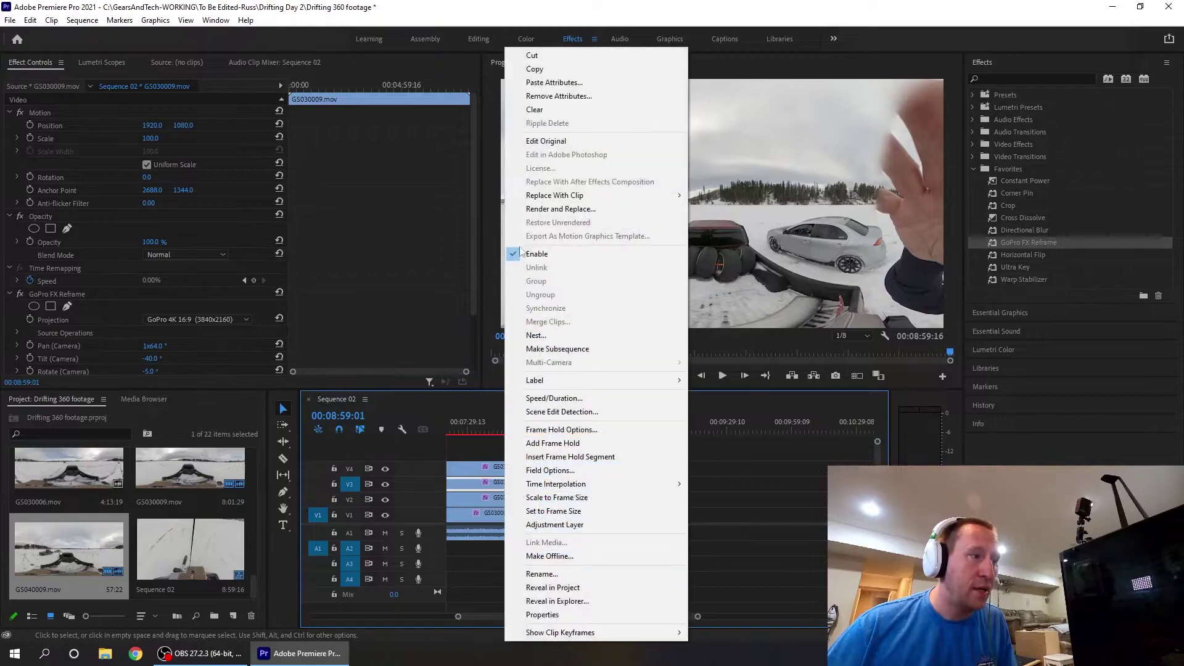
left_click(553, 82)
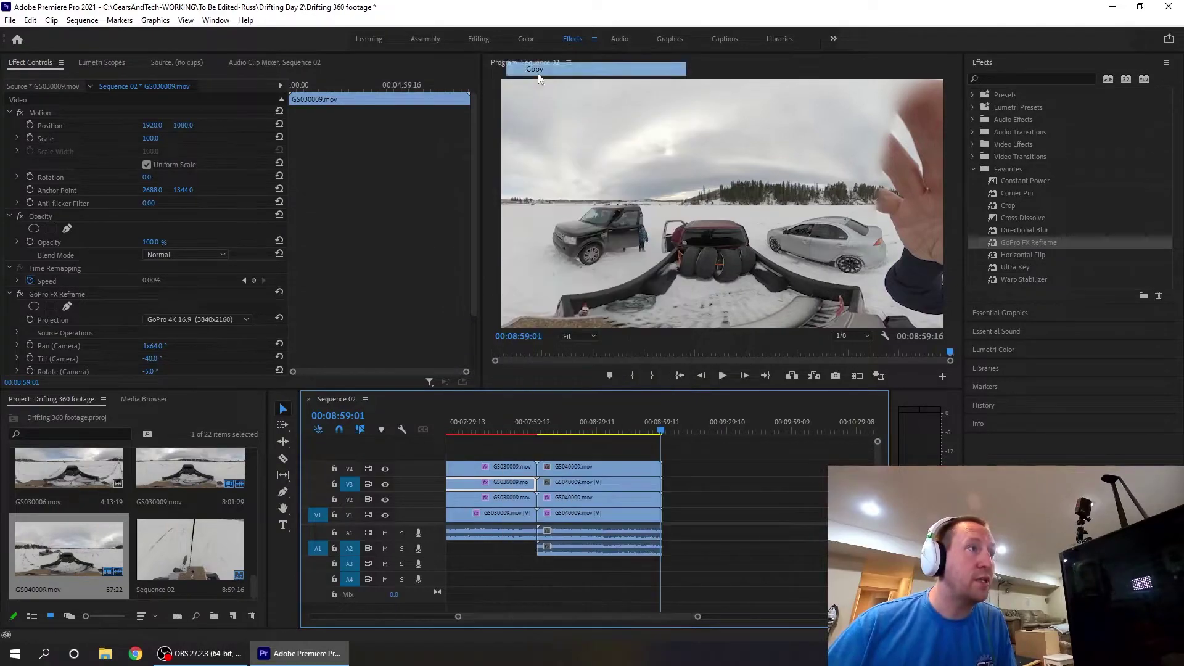
right_click(582, 487)
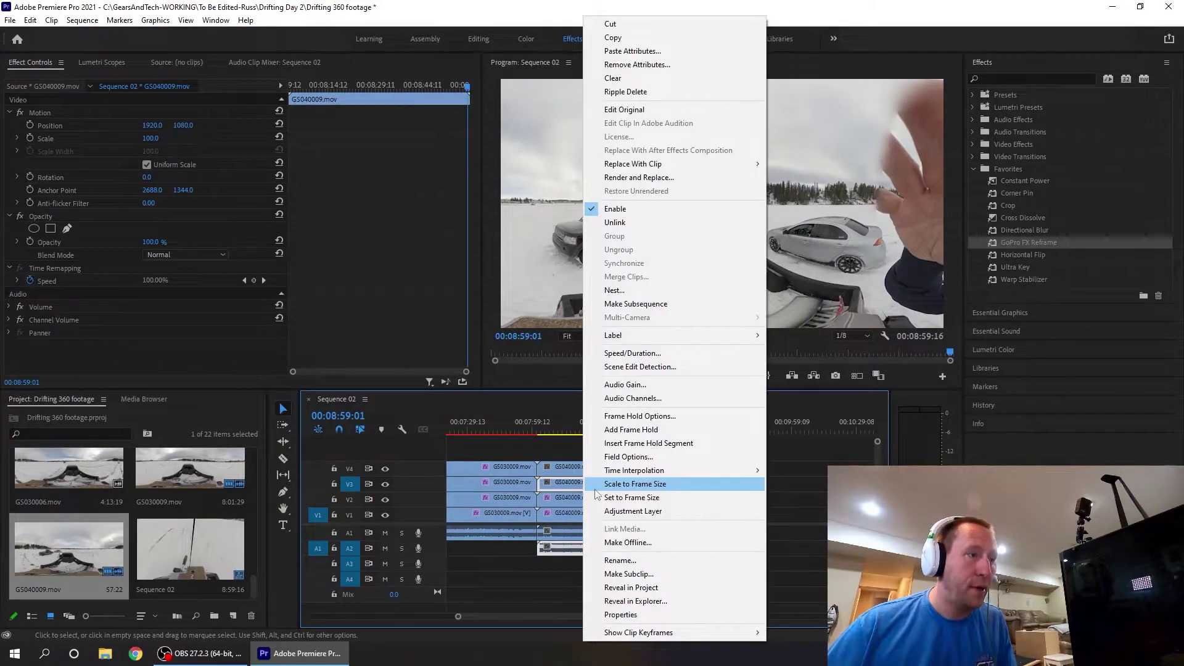
left_click(613, 51)
left_click(621, 531)
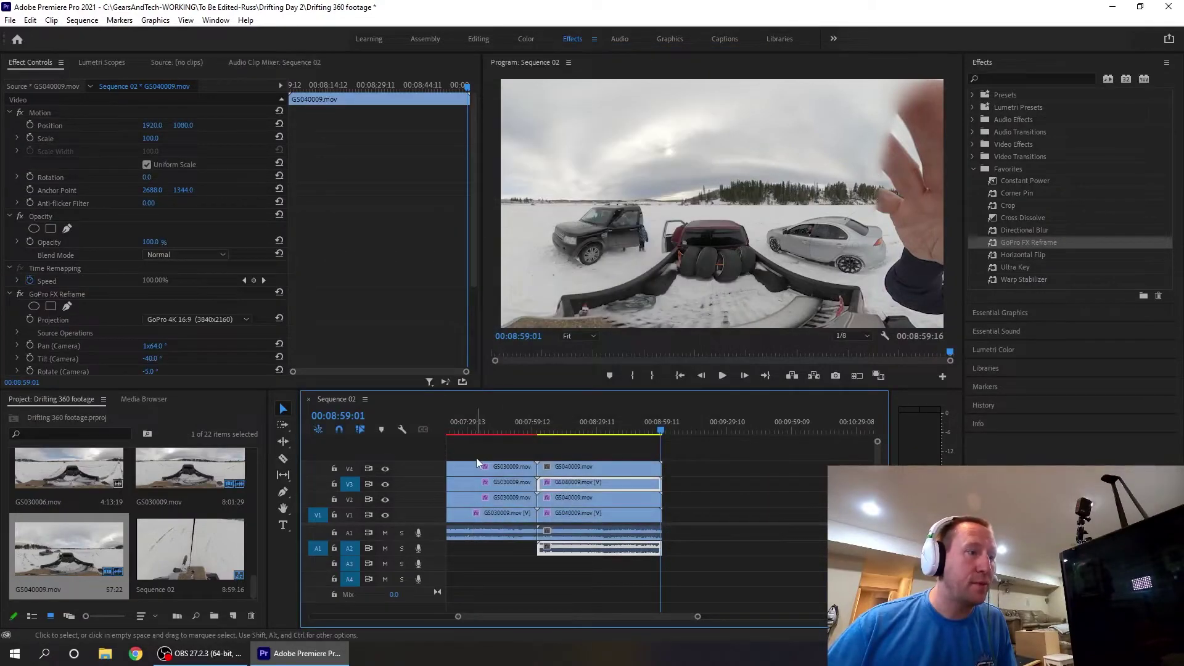
left_click(477, 463)
right_click(480, 468)
left_click(509, 70)
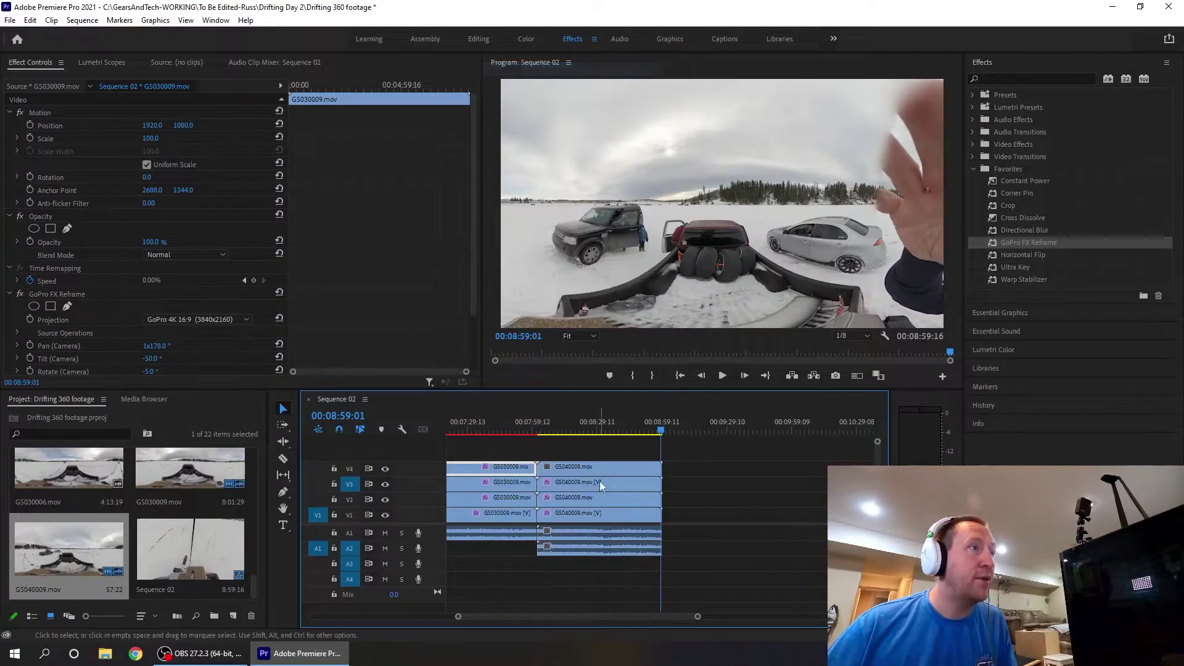
right_click(598, 471)
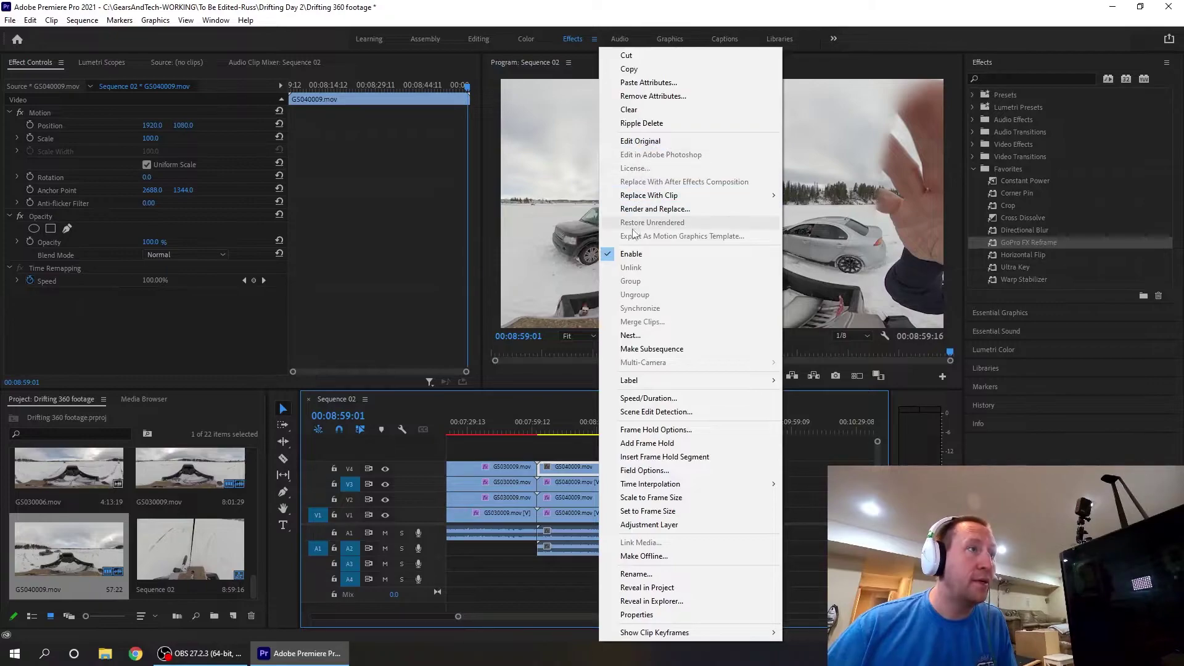
left_click(648, 82)
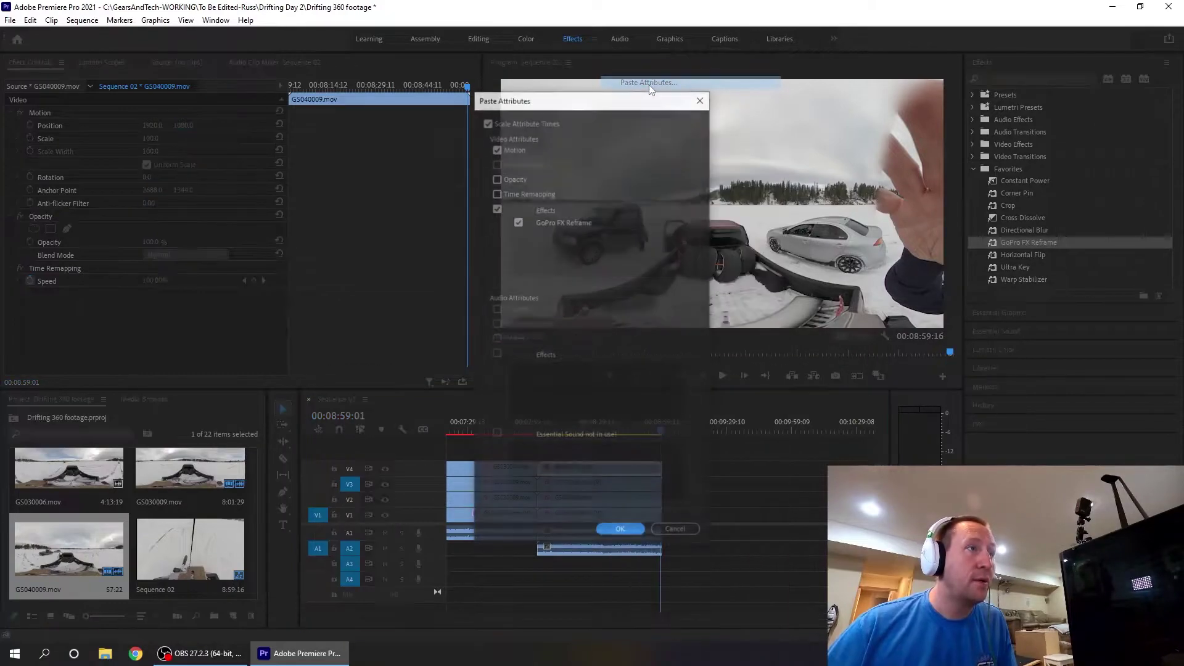
left_click(621, 531)
left_click(529, 430)
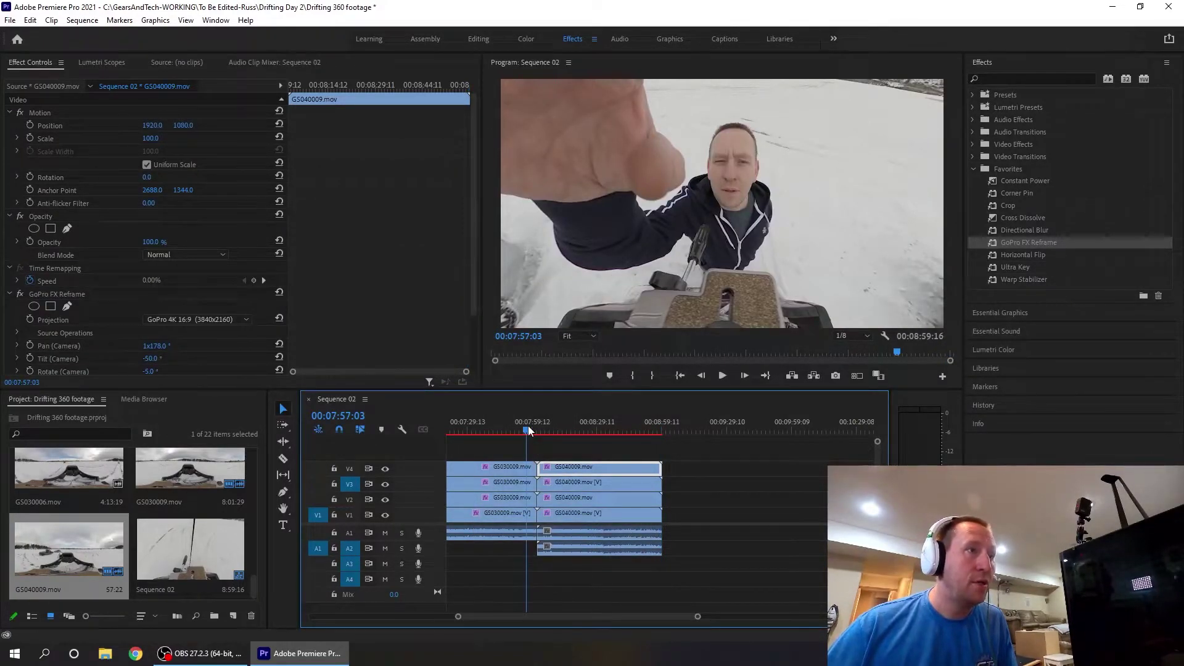
left_click_drag(529, 430, 527, 430)
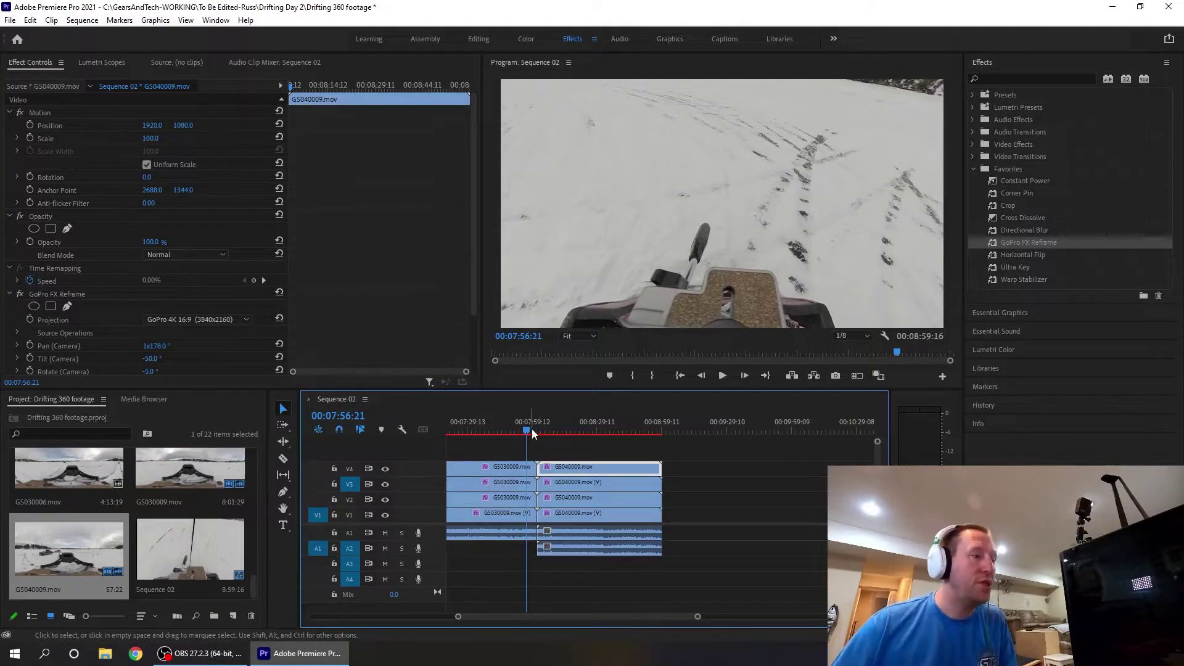
left_click(557, 428)
left_click(524, 425)
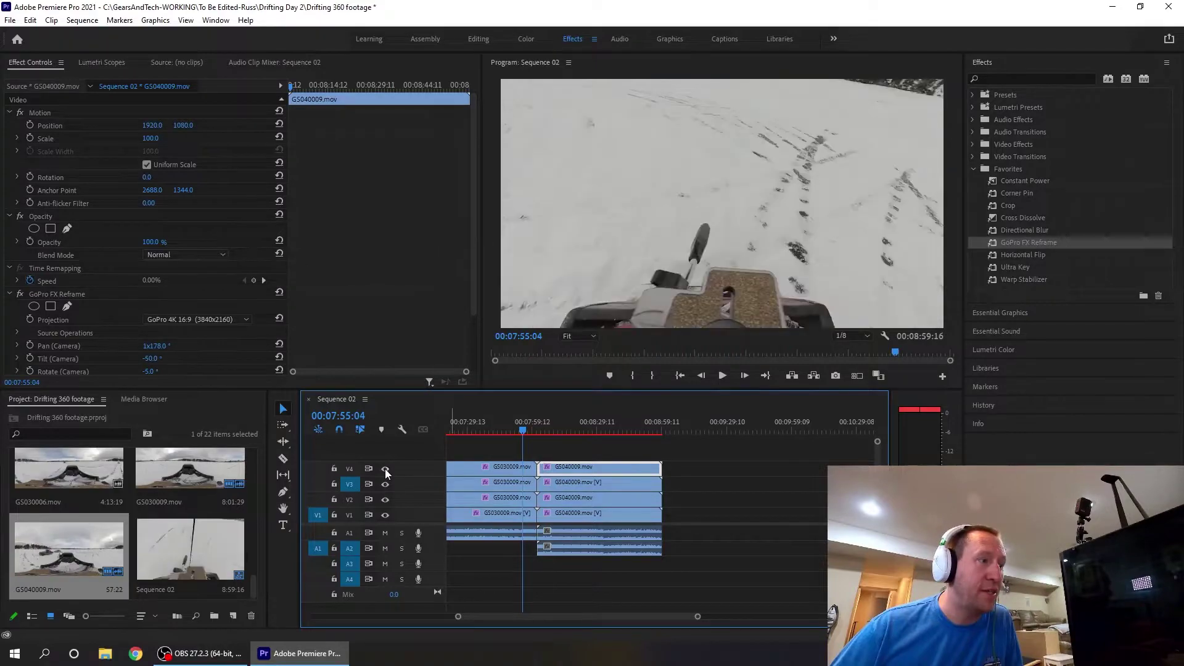
left_click(576, 426)
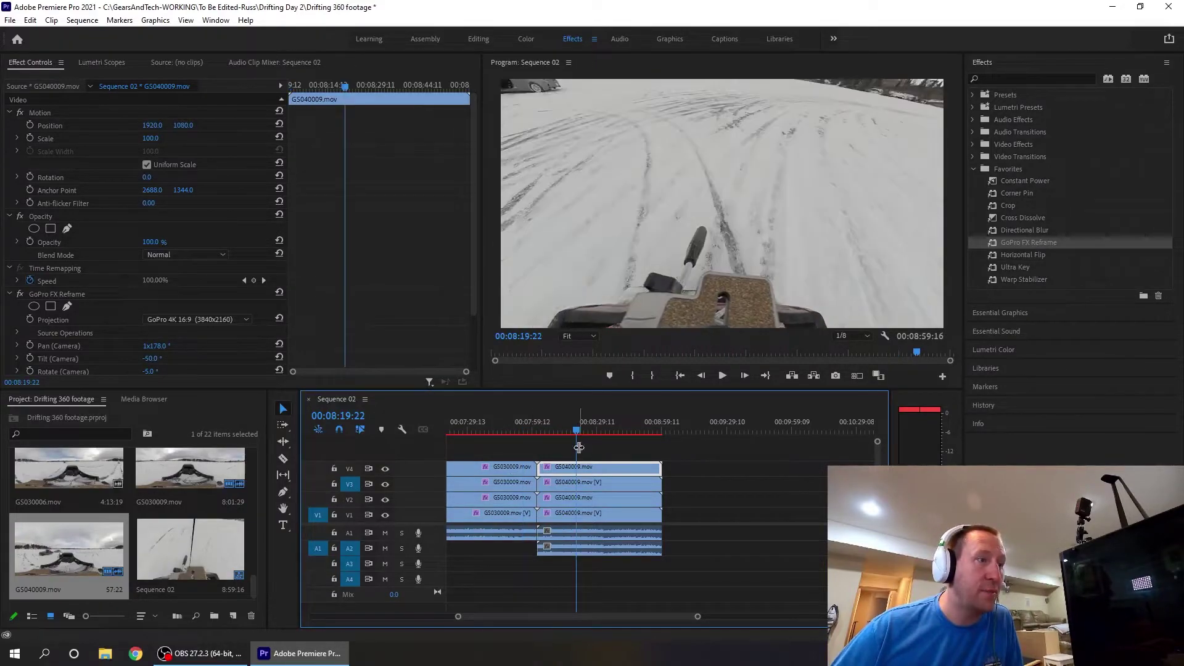
left_click(384, 469)
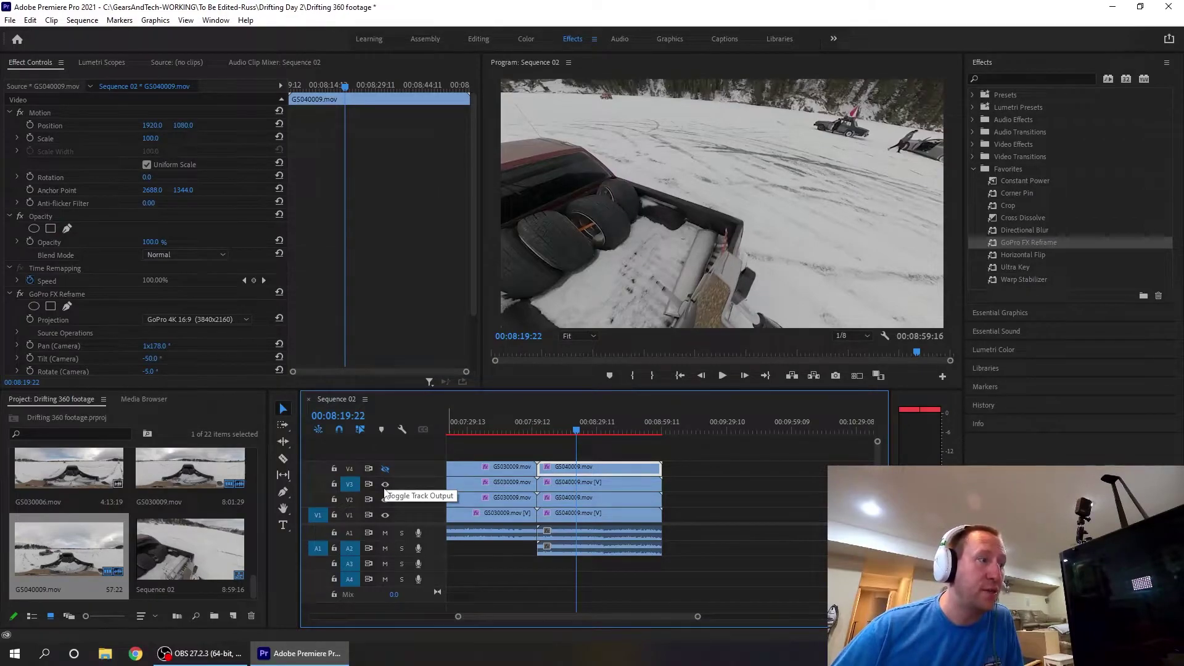
left_click(385, 485)
left_click(385, 502)
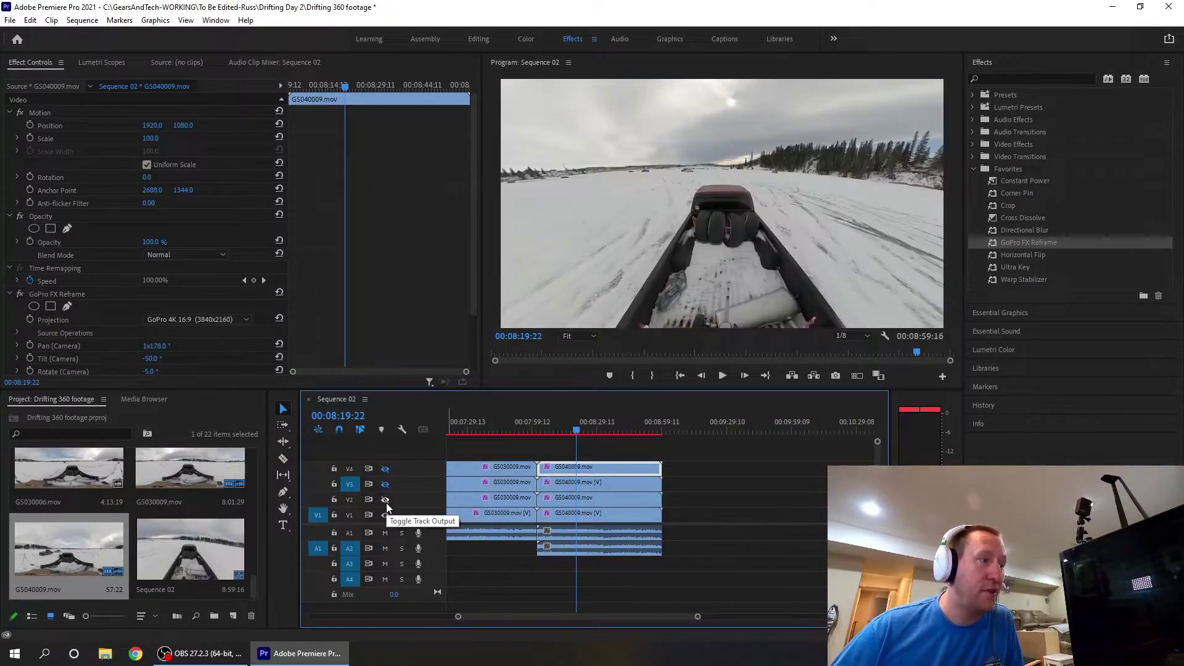
left_click(386, 502)
left_click(384, 484)
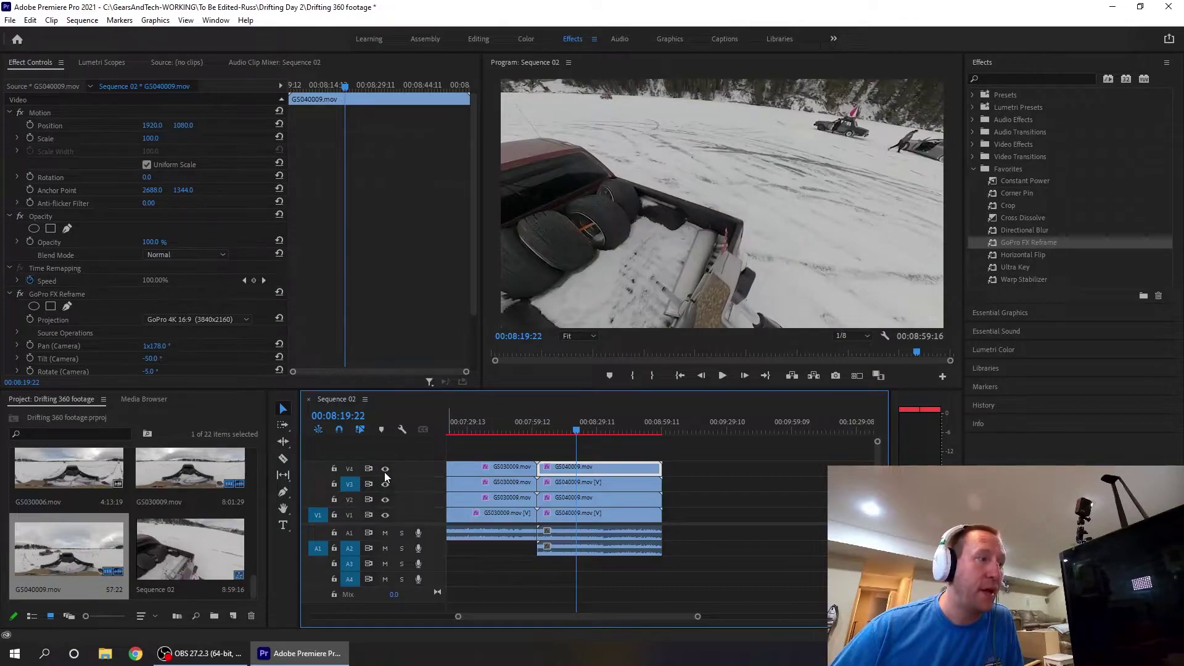
left_click(384, 470)
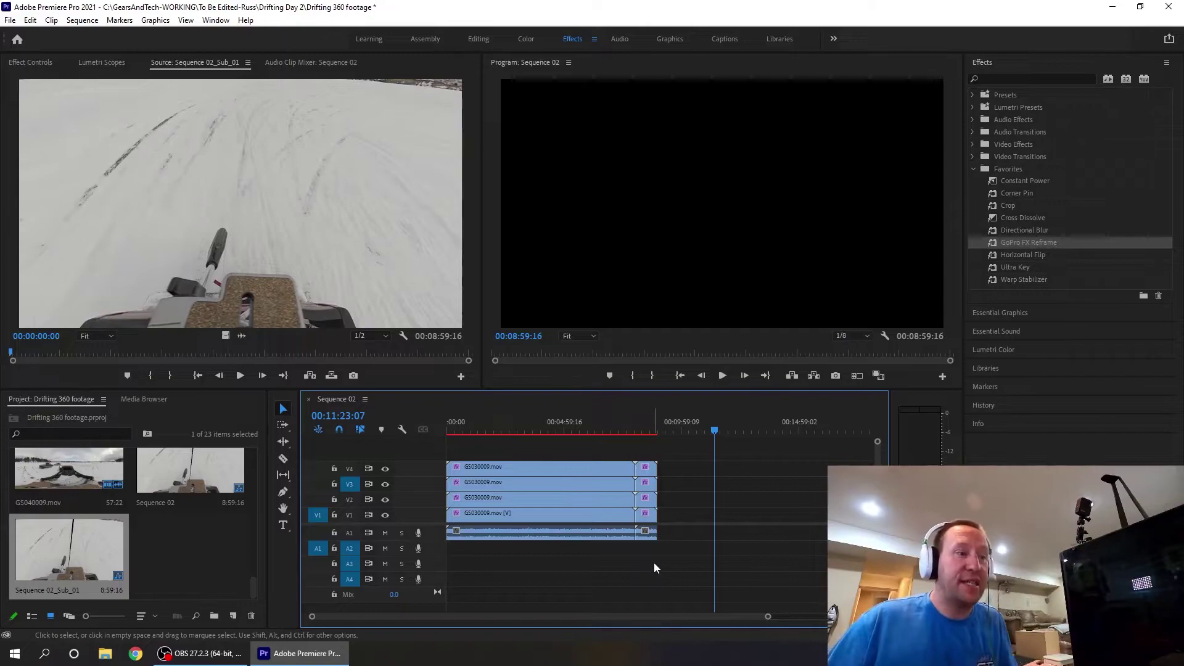
Step: Marquee-select every clip in Sequence 02 and make them into the subsequence Sequence 02_Sub_02
left_click_drag(666, 568, 511, 465)
right_click(512, 465)
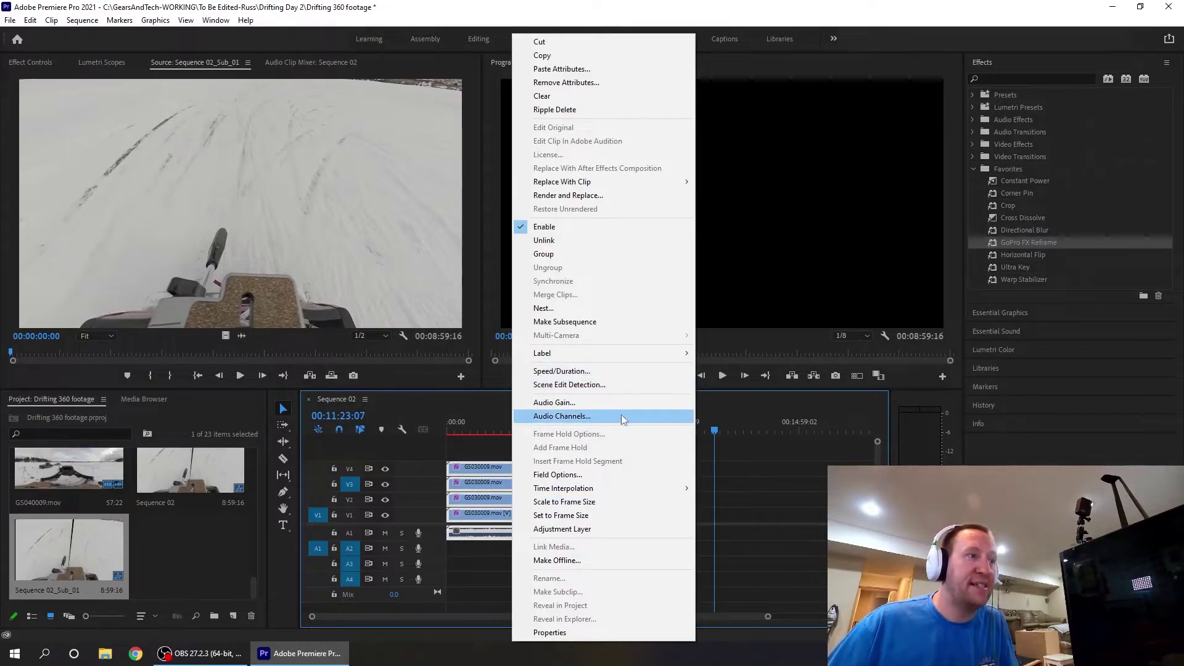
left_click(551, 321)
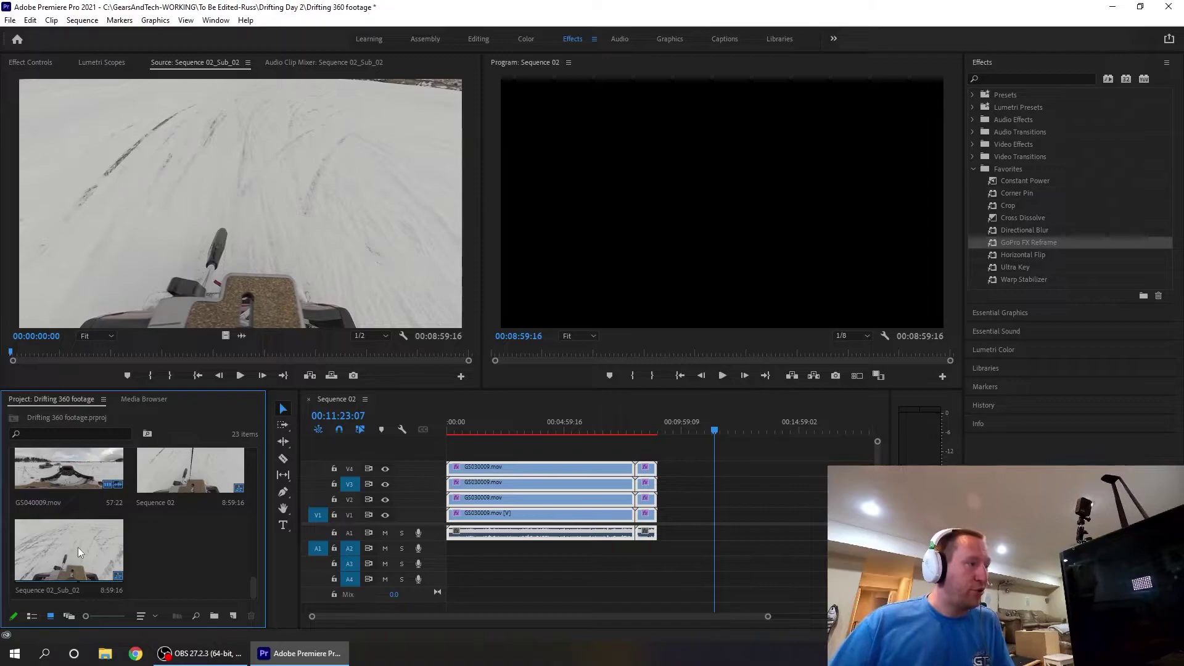
left_click(78, 546)
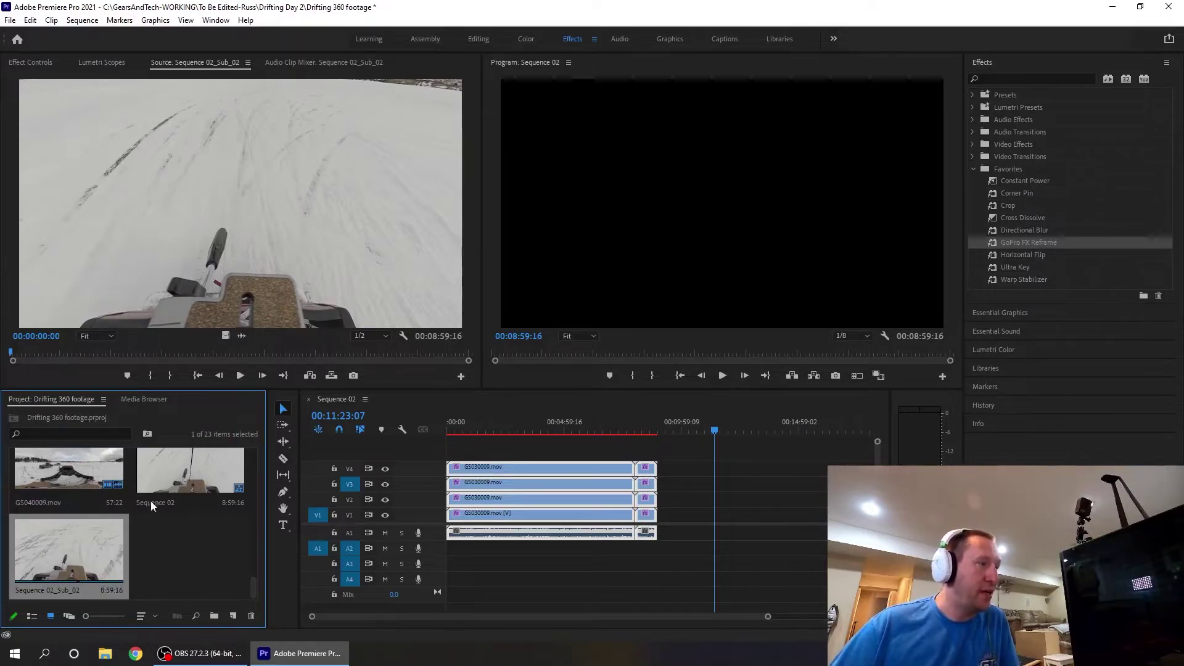
Step: Create Sequence 03 from the RED R3D 4K HD 16x9 23.976 sequence preset
right_click(212, 413)
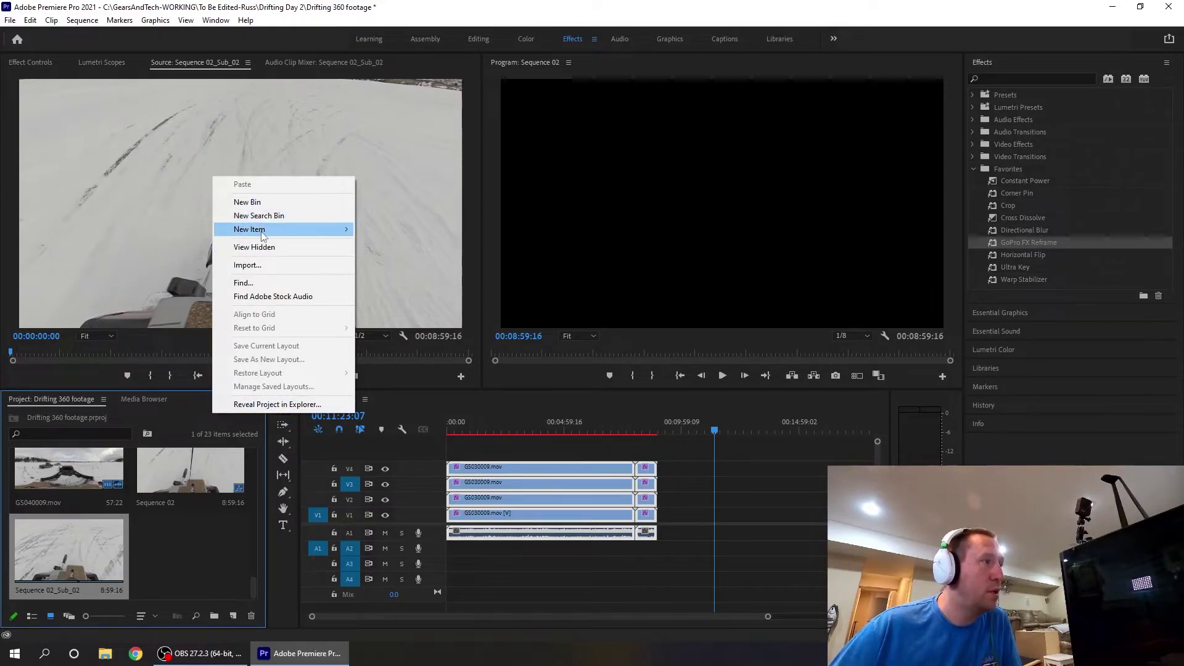
mouse_move(263, 230)
left_click(382, 229)
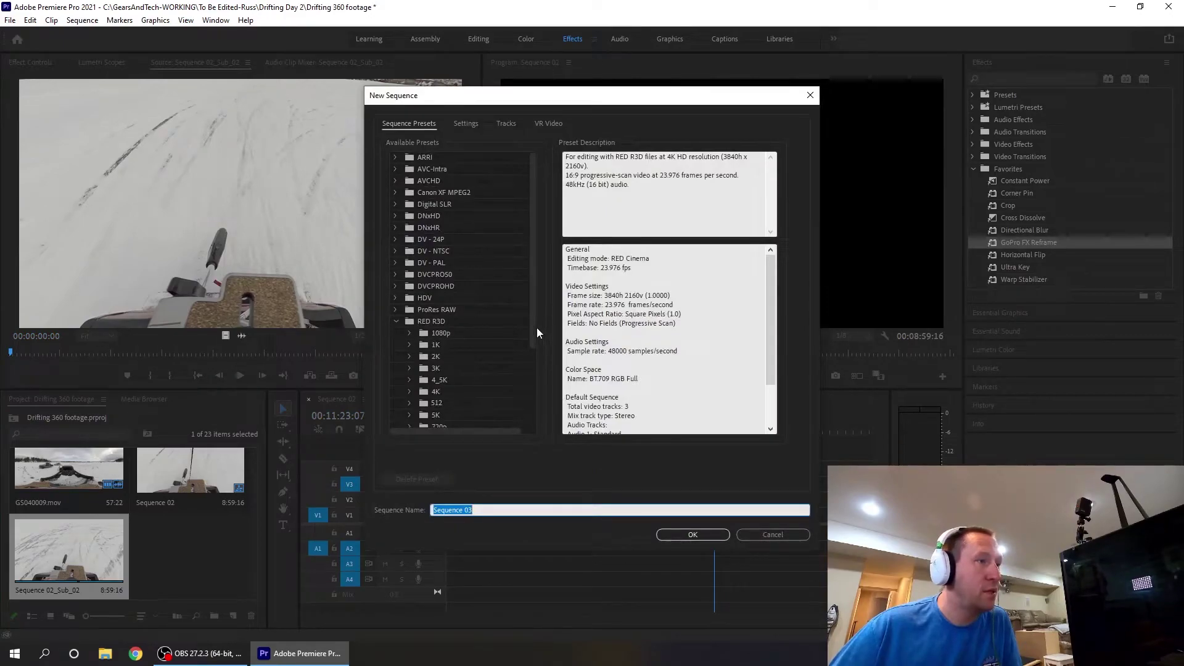
left_click_drag(535, 333, 500, 387)
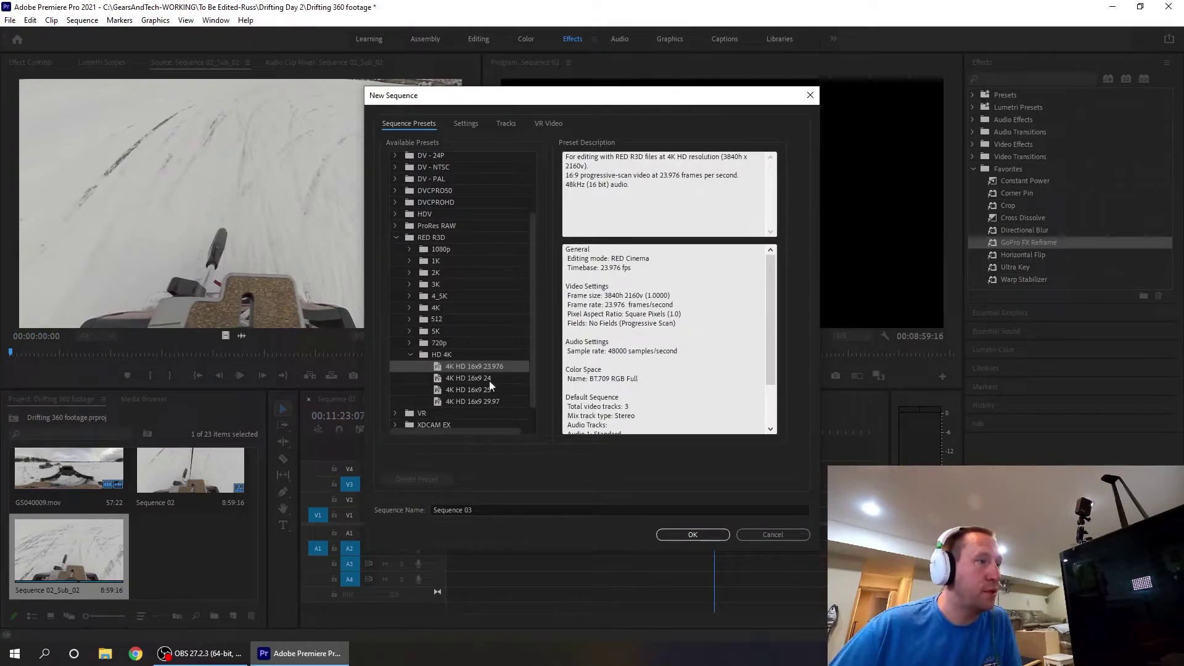
left_click(693, 534)
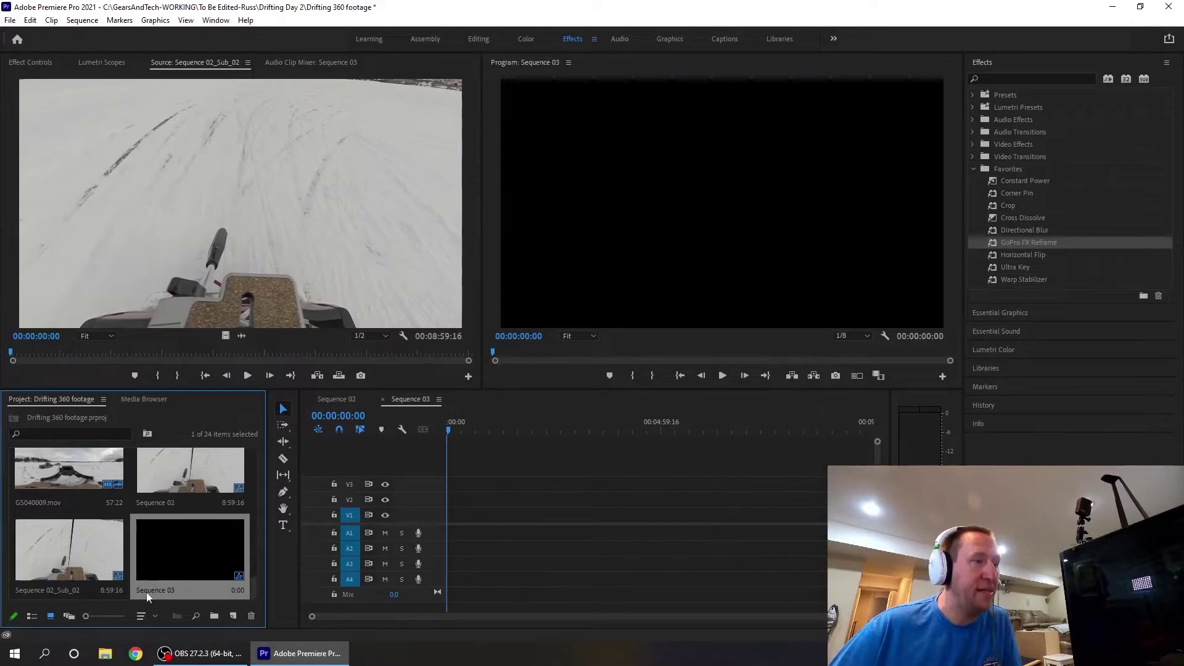
Step: Drop Sequence 02_Sub_02 into Sequence 03 and enable Multi-Camera on the V1 clip
left_click_drag(27, 543, 459, 532)
mouse_move(499, 435)
left_mouse_down()
mouse_move(753, 431)
mouse_move(486, 433)
left_mouse_up()
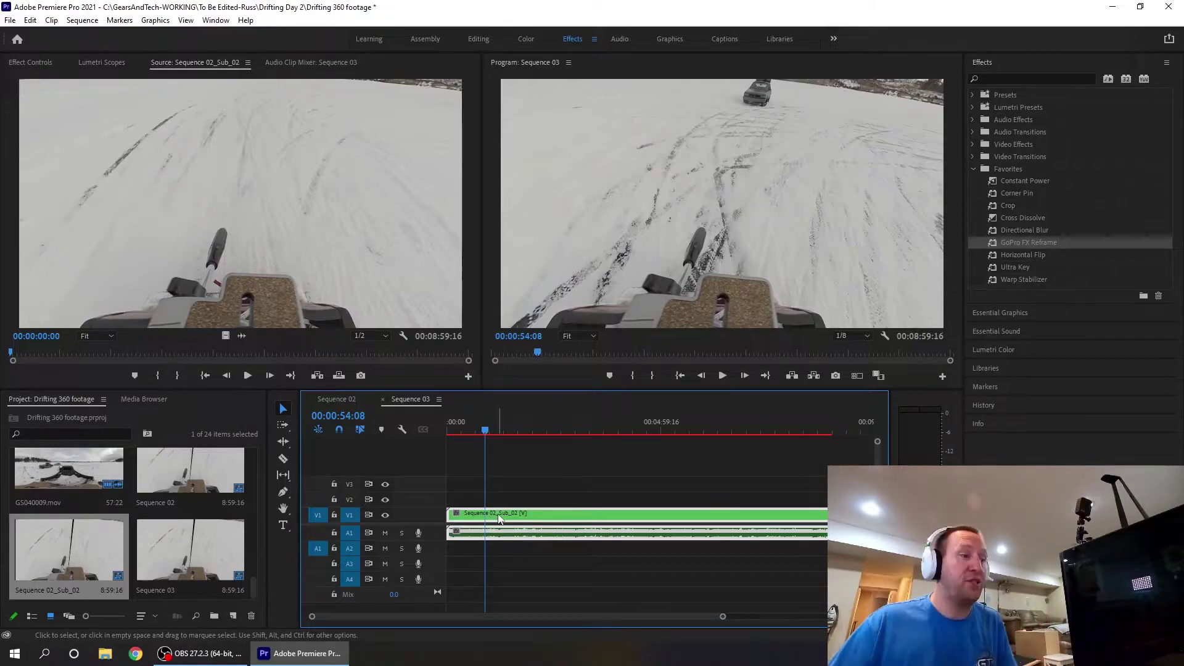
right_click(499, 518)
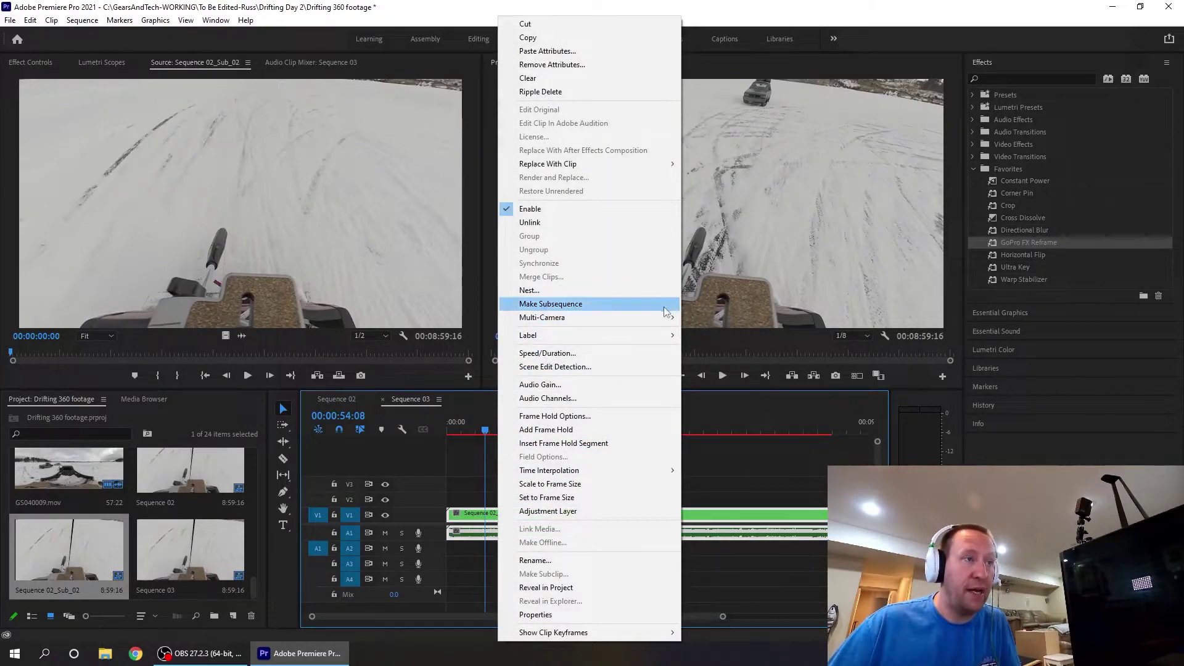
left_click(701, 310)
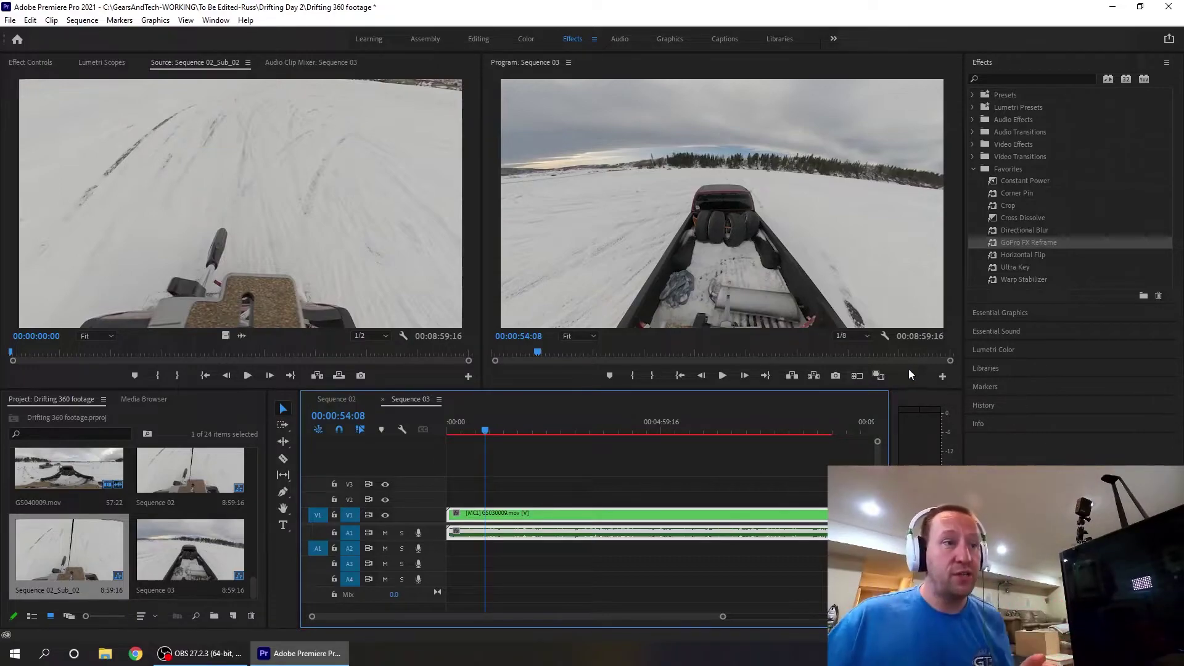
Step: Add a Toggle Multi-Camera View button to the Program monitor and switch to the four-angle view
left_click(942, 377)
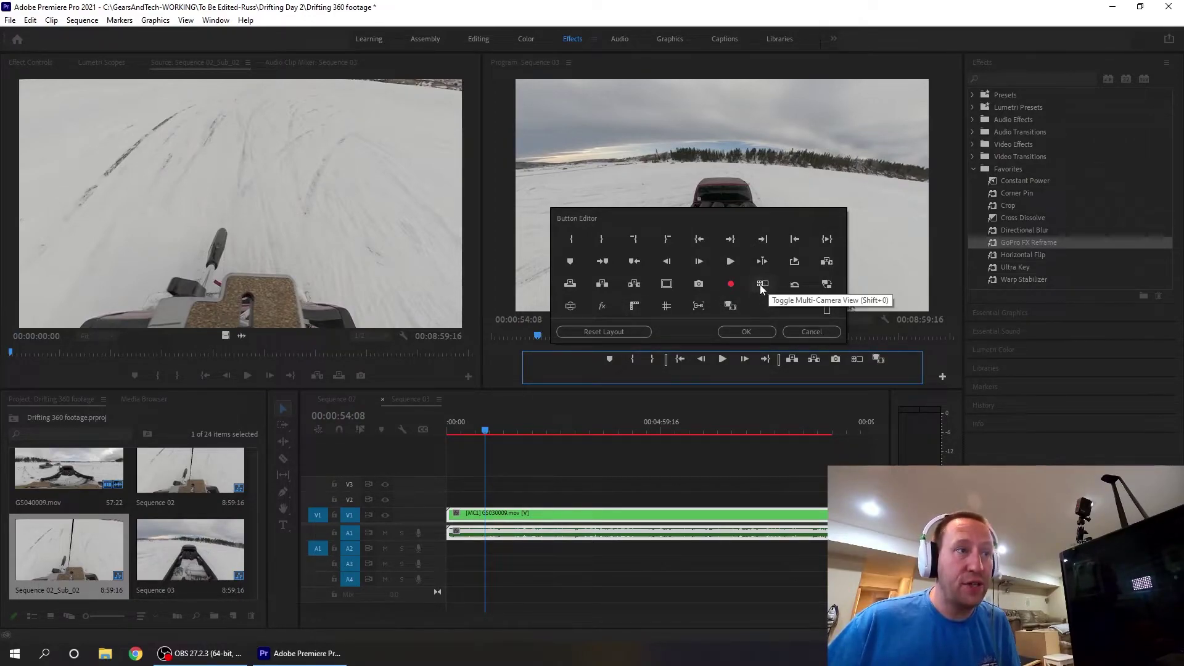
left_click(748, 328)
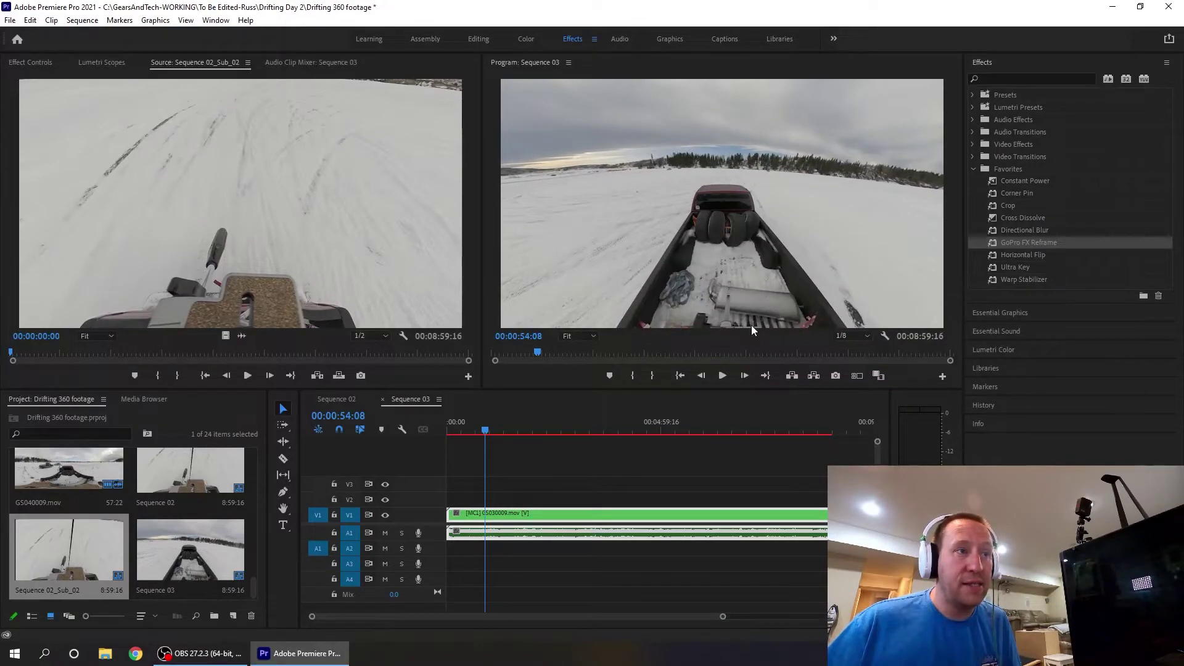
left_click(857, 376)
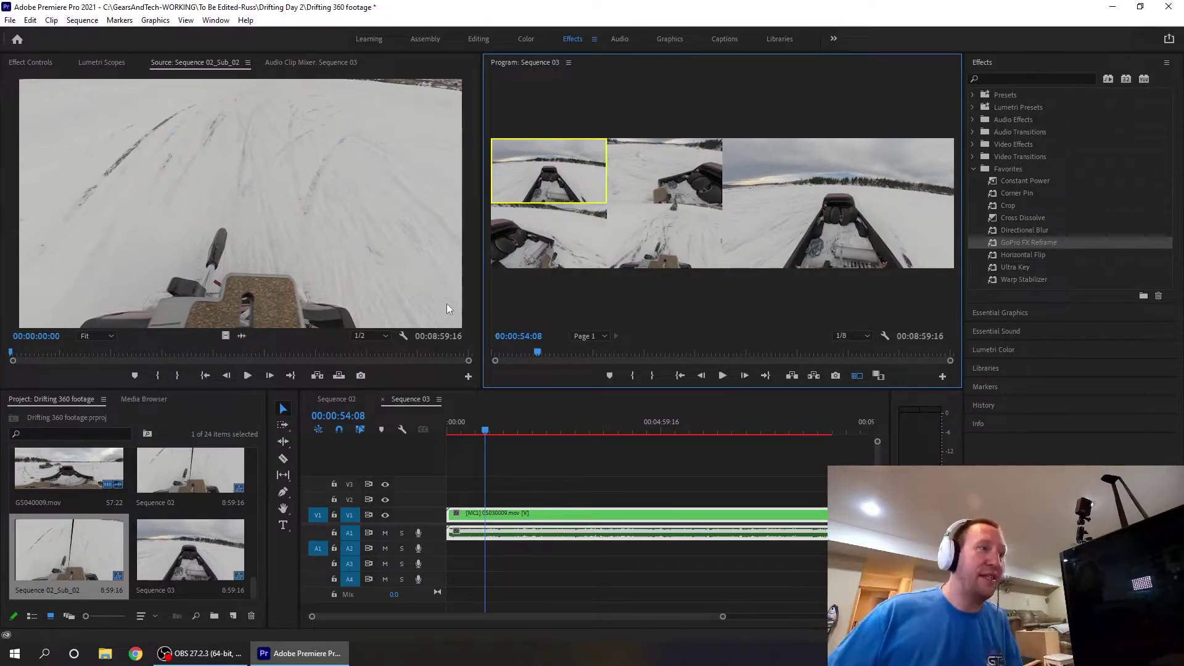
Step: Enlarge the monitors and record live cuts among the top-left, top-middle, bottom-left and bottom-middle angles
left_click_drag(483, 296, 293, 312)
left_click_drag(447, 390, 453, 462)
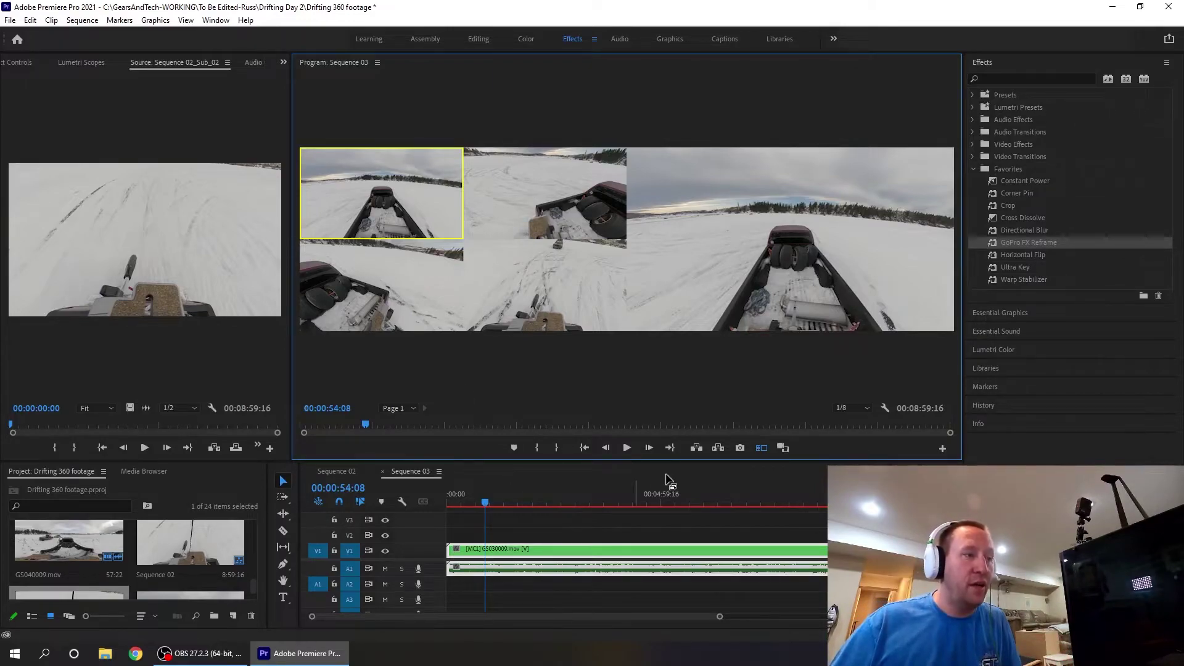
left_click(627, 449)
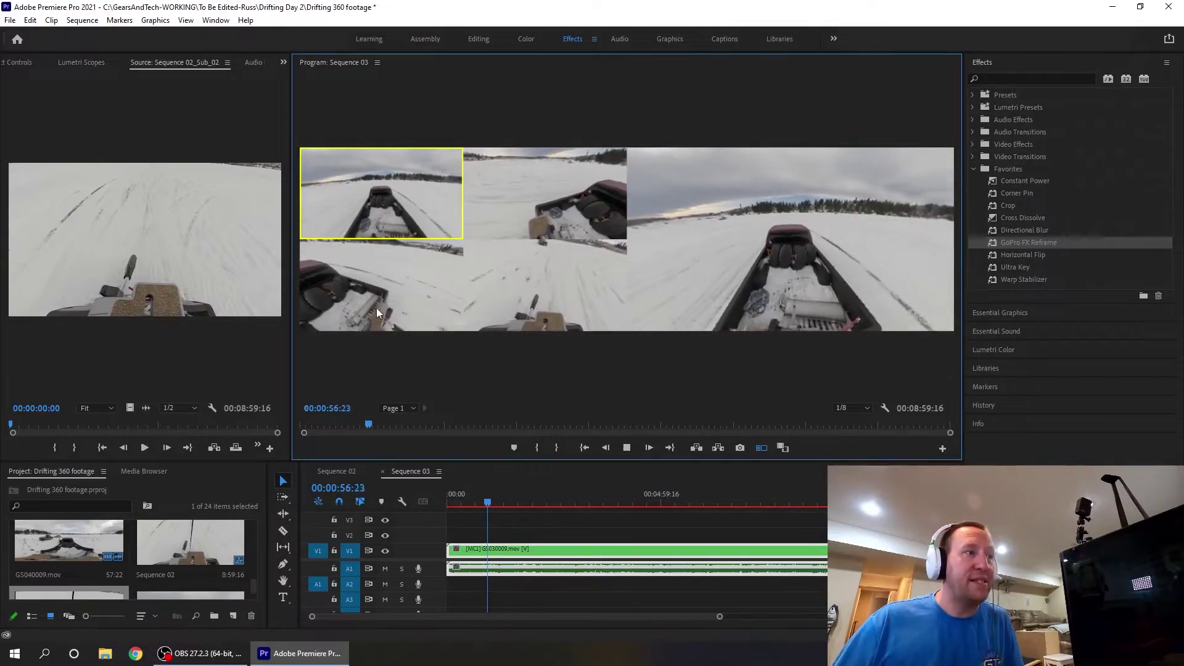
left_click(530, 202)
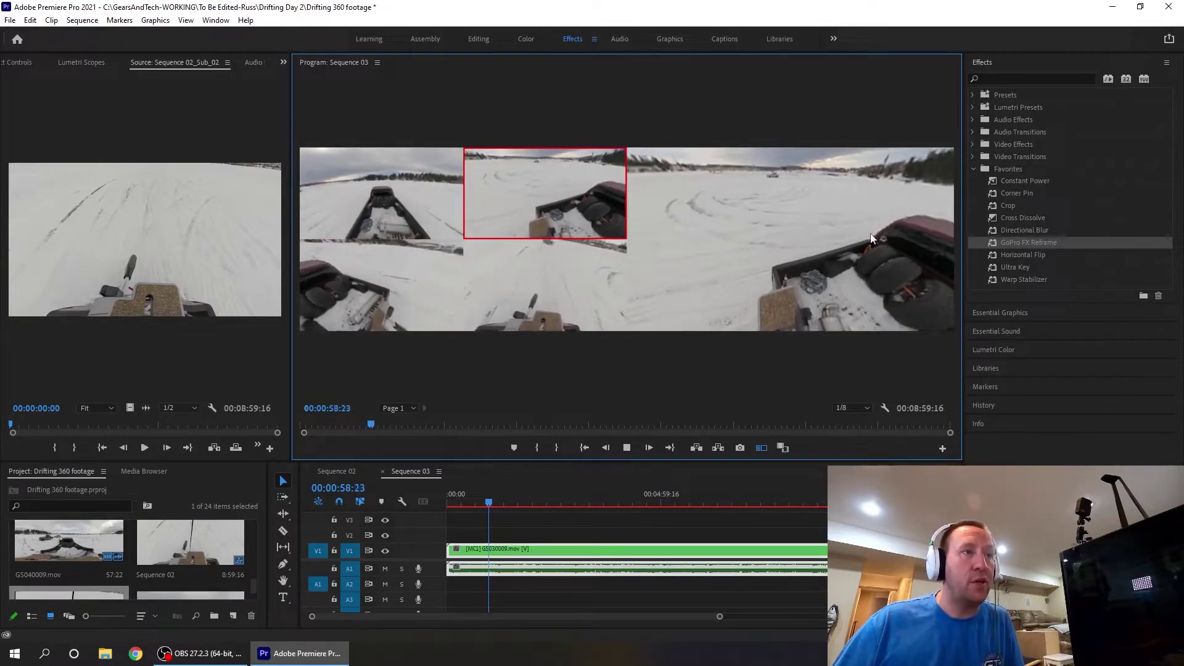
left_click(539, 278)
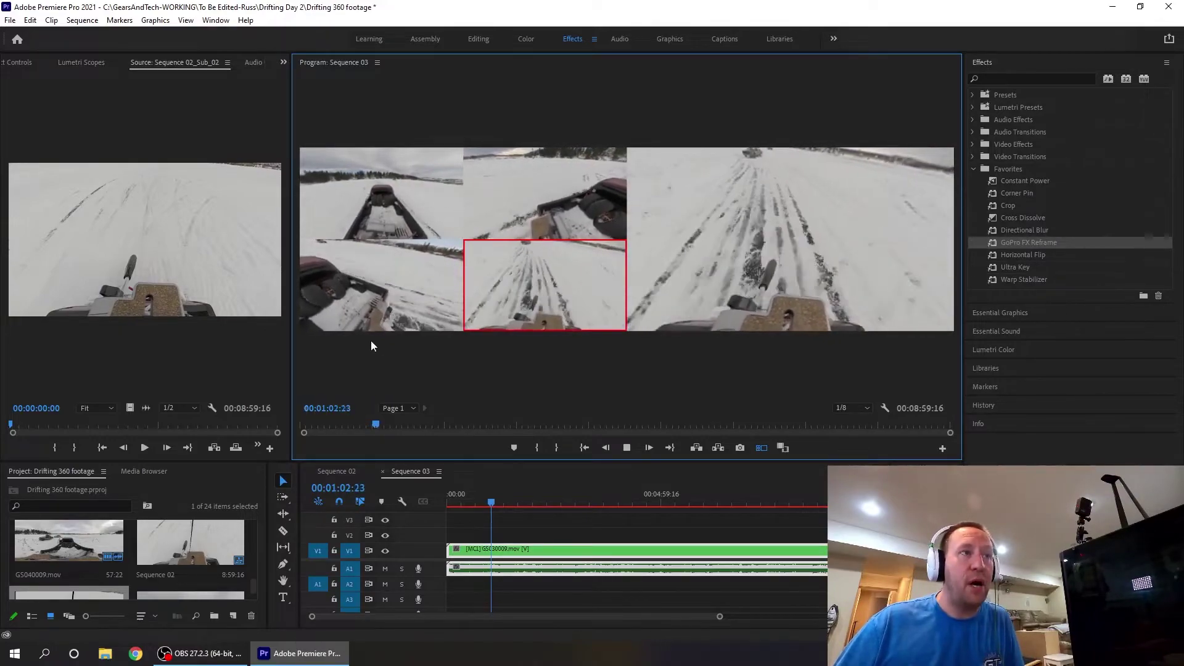
left_click(383, 299)
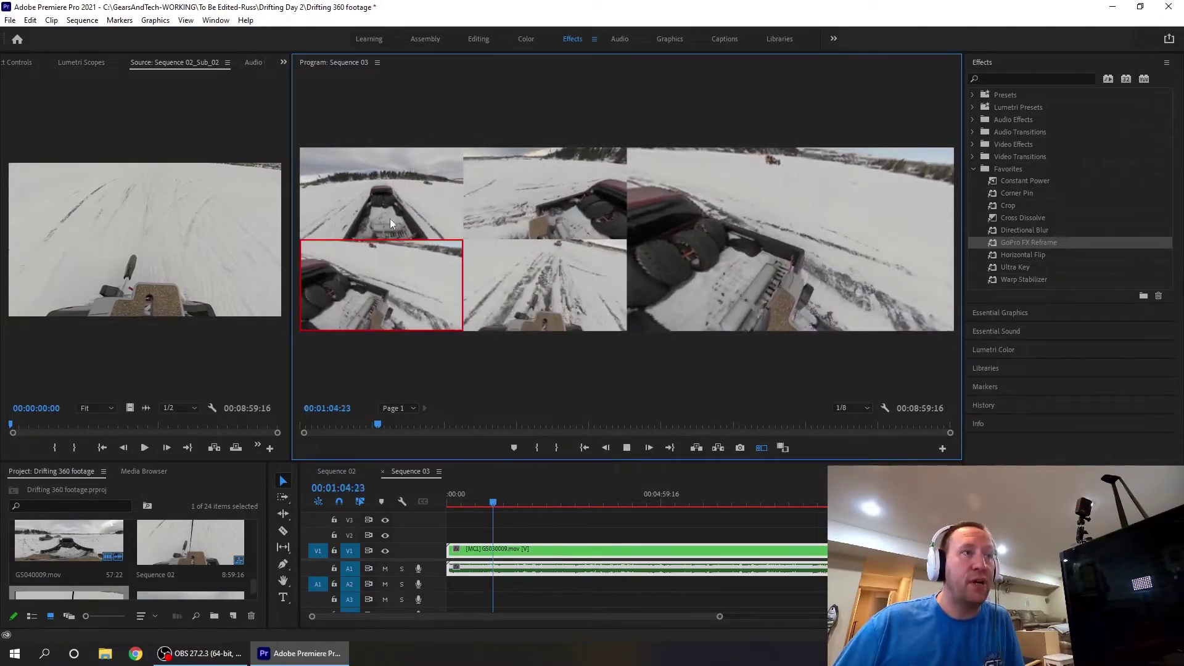
left_click(391, 194)
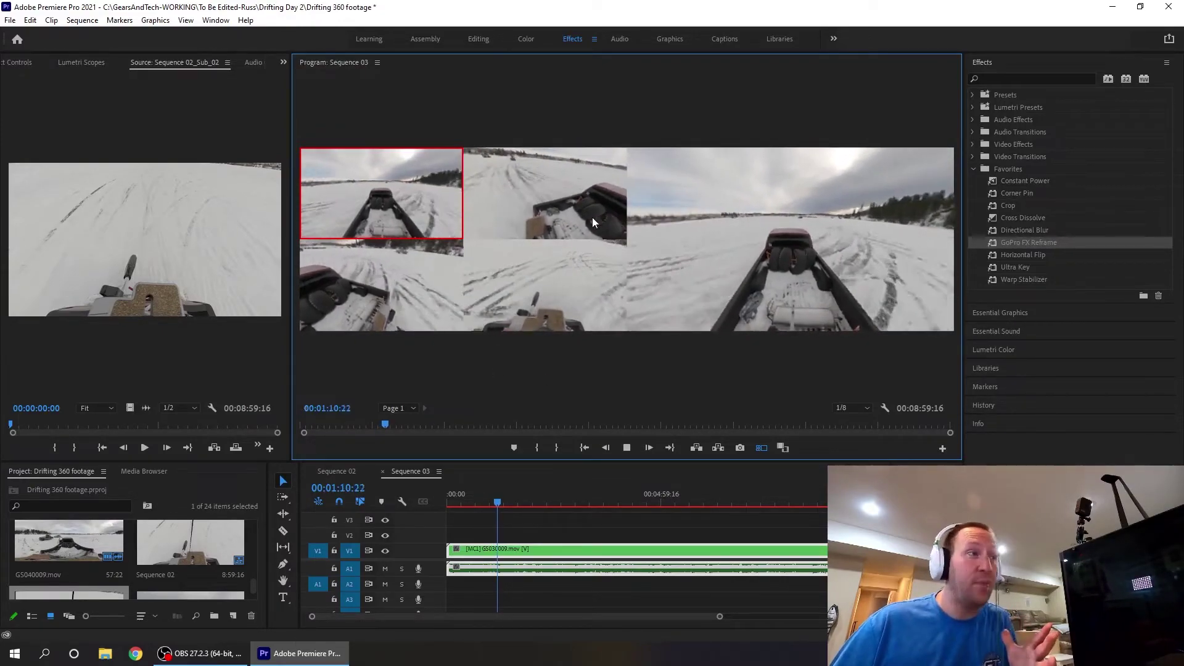
left_click(546, 201)
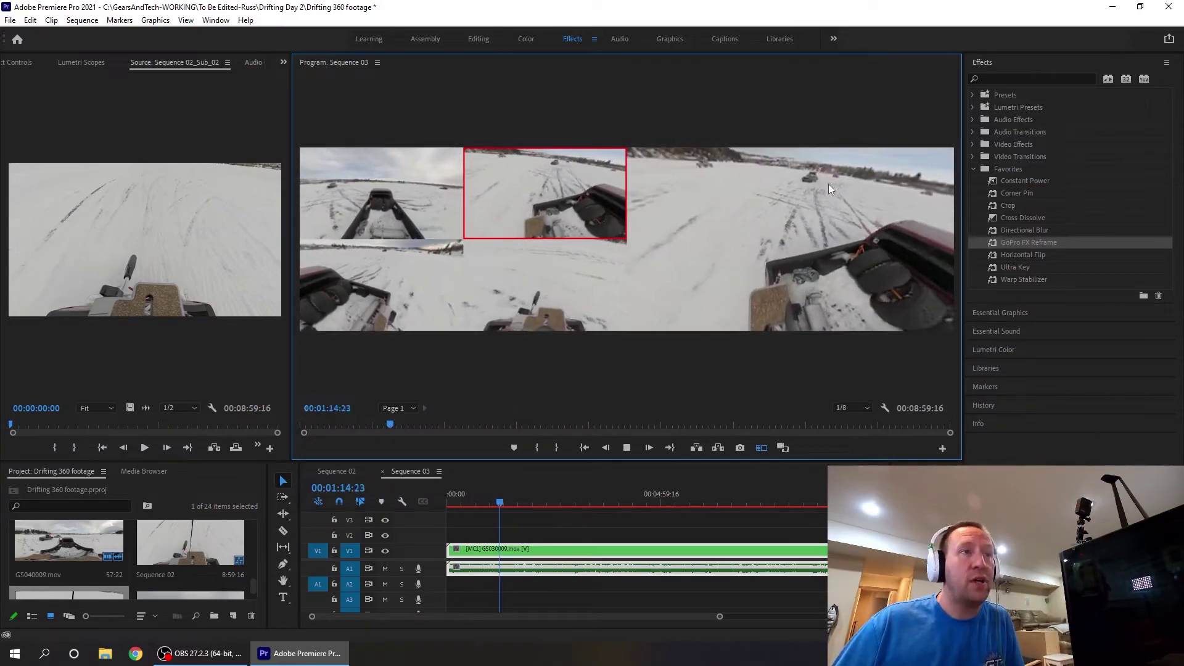
left_click(370, 214)
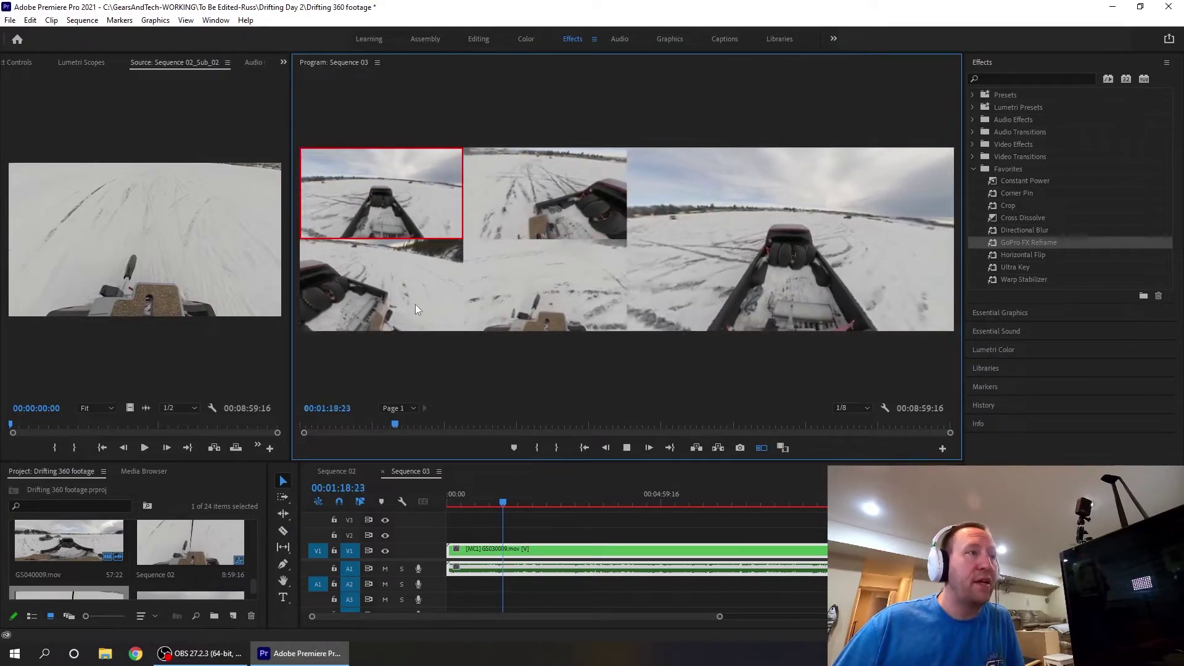
left_click(379, 294)
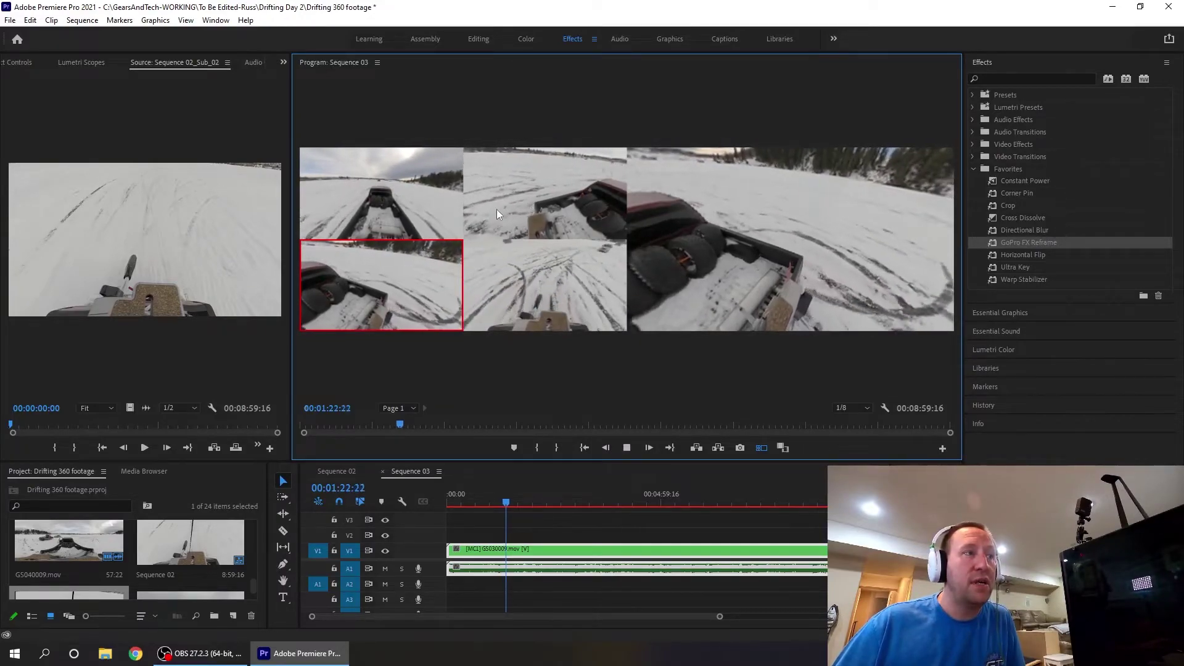
left_click(555, 294)
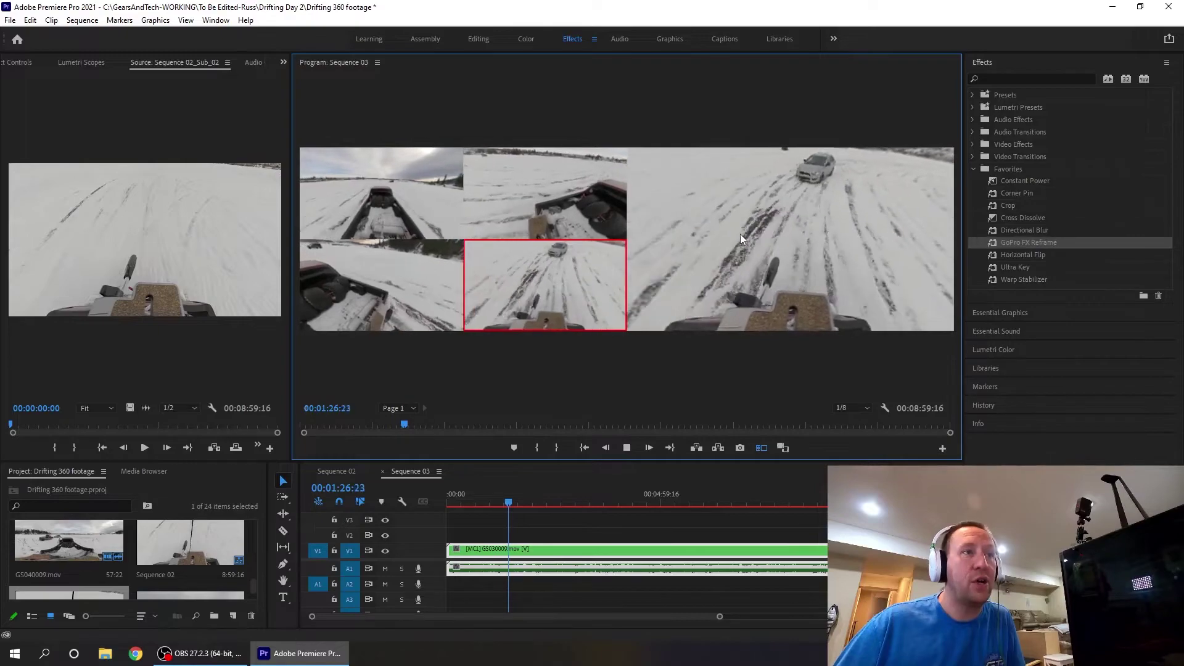
left_click(627, 447)
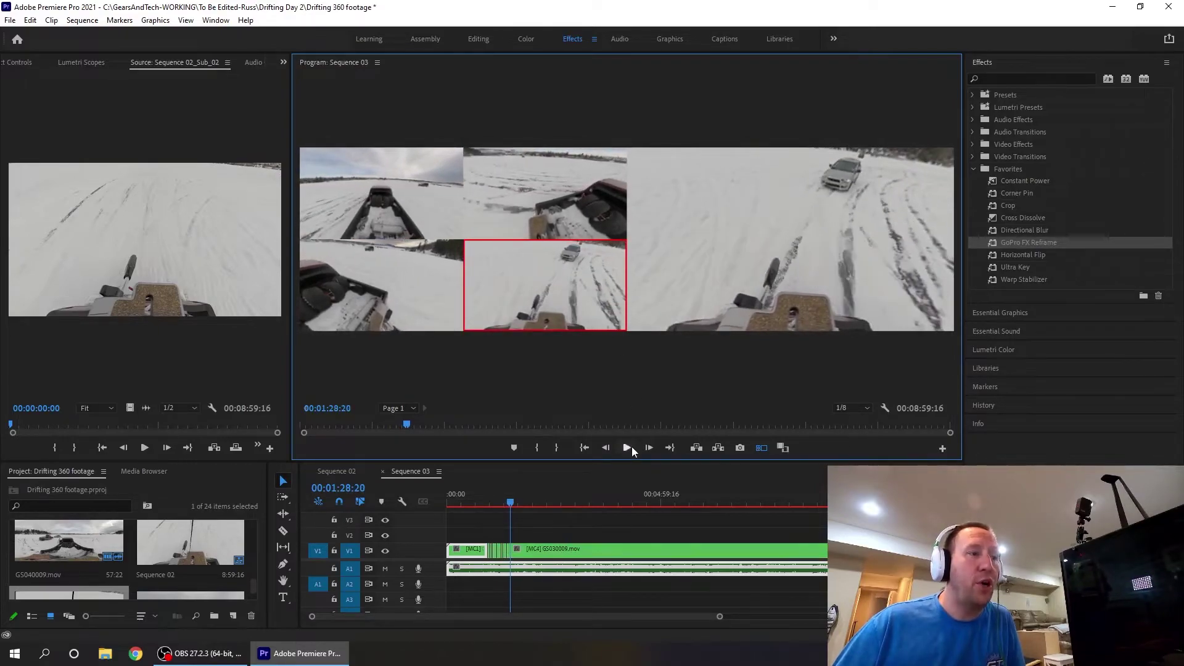
Step: Make top-left the active angle, then record one more live cut to the bottom-middle angle
left_click(381, 220)
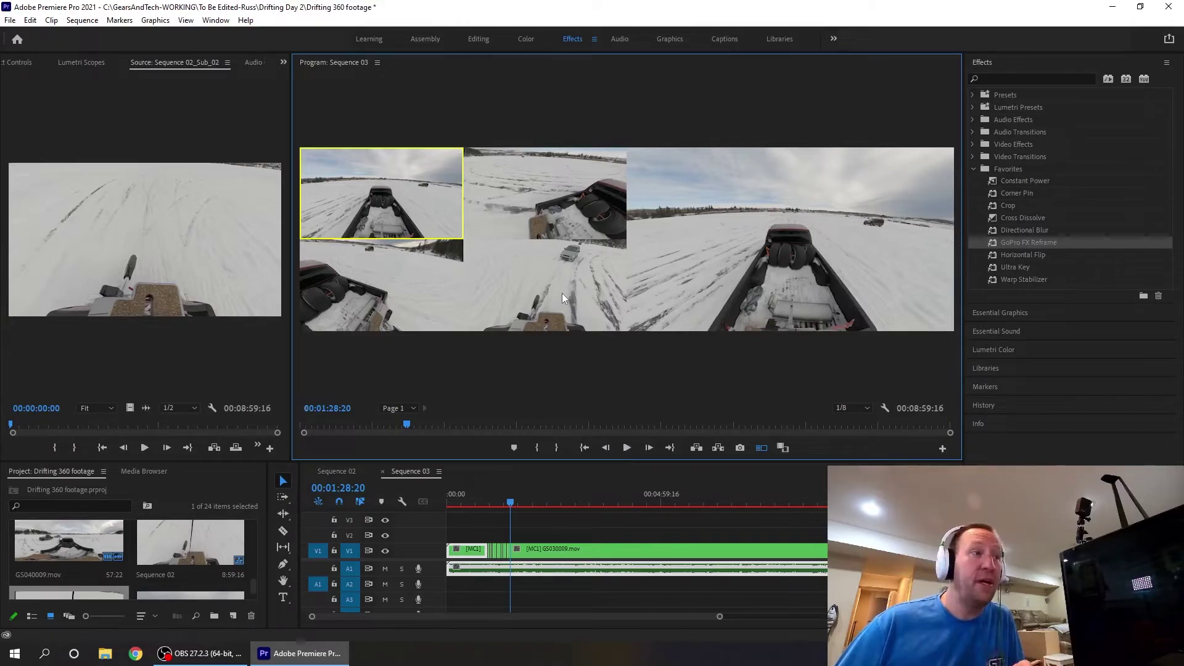
left_click(627, 447)
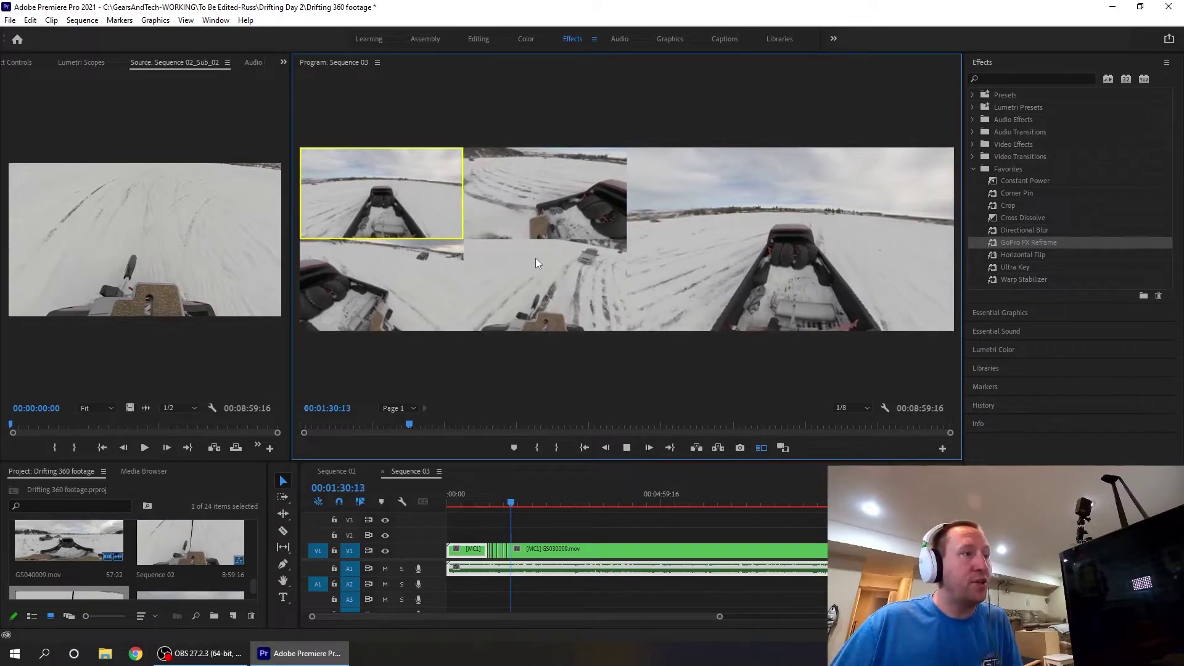
left_click(585, 261)
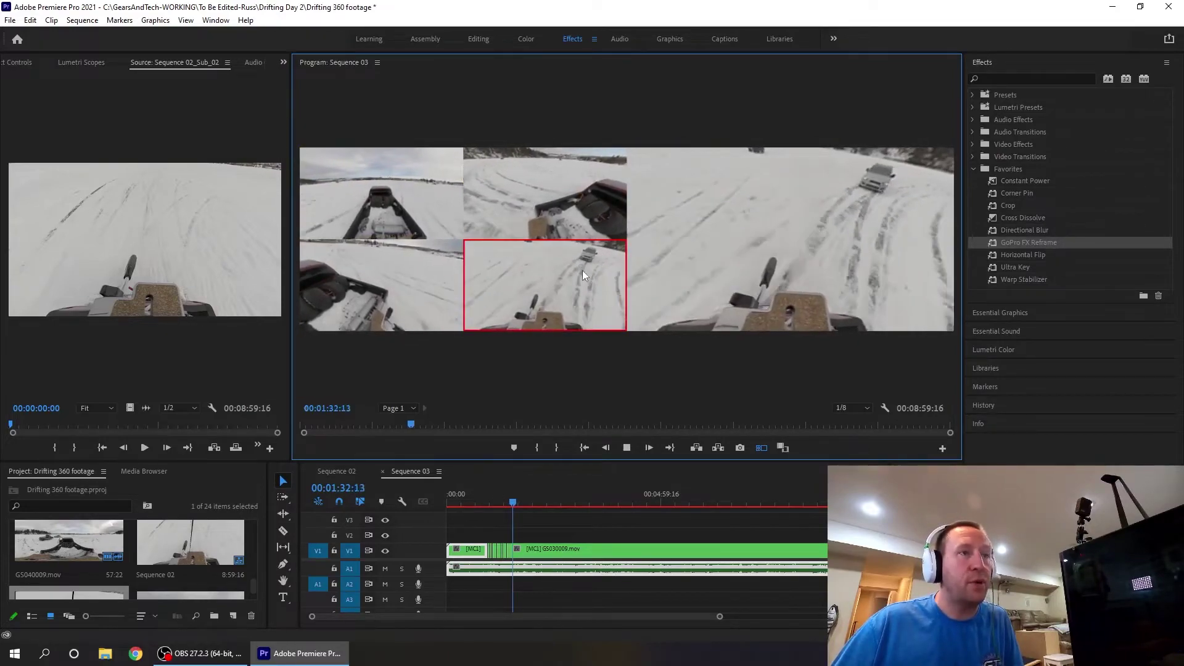
left_click(626, 448)
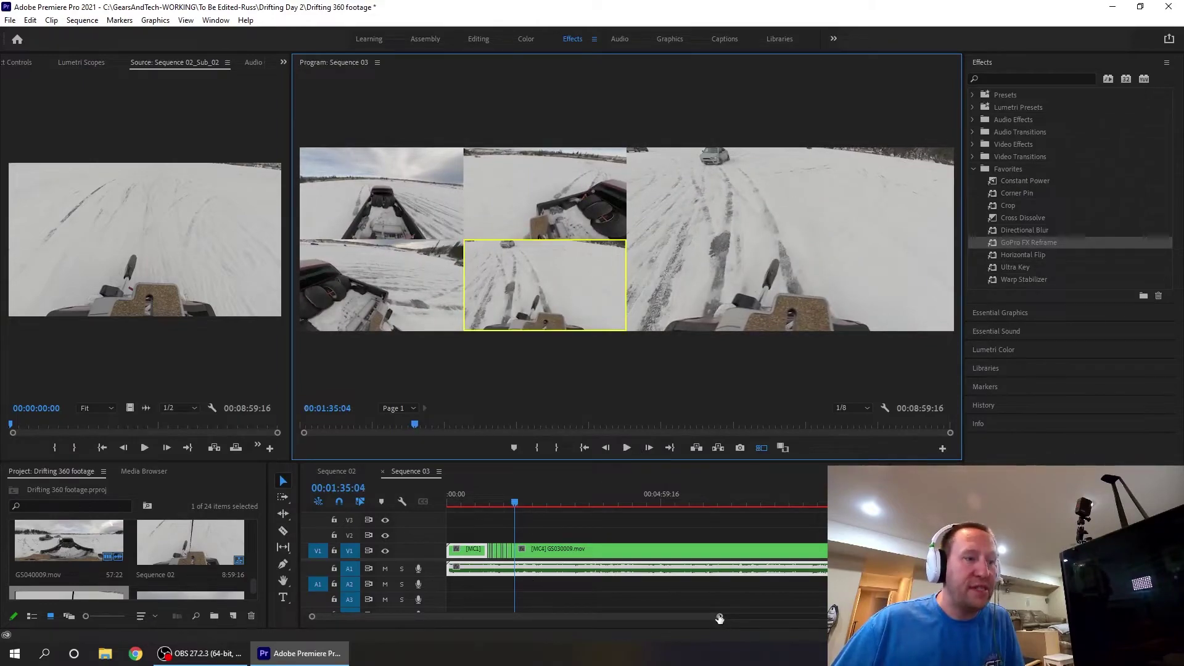
Step: Zoom into the timeline, return the playhead to about 1:05, and play back the recorded cuts
left_click_drag(716, 616, 601, 644)
left_click(570, 503)
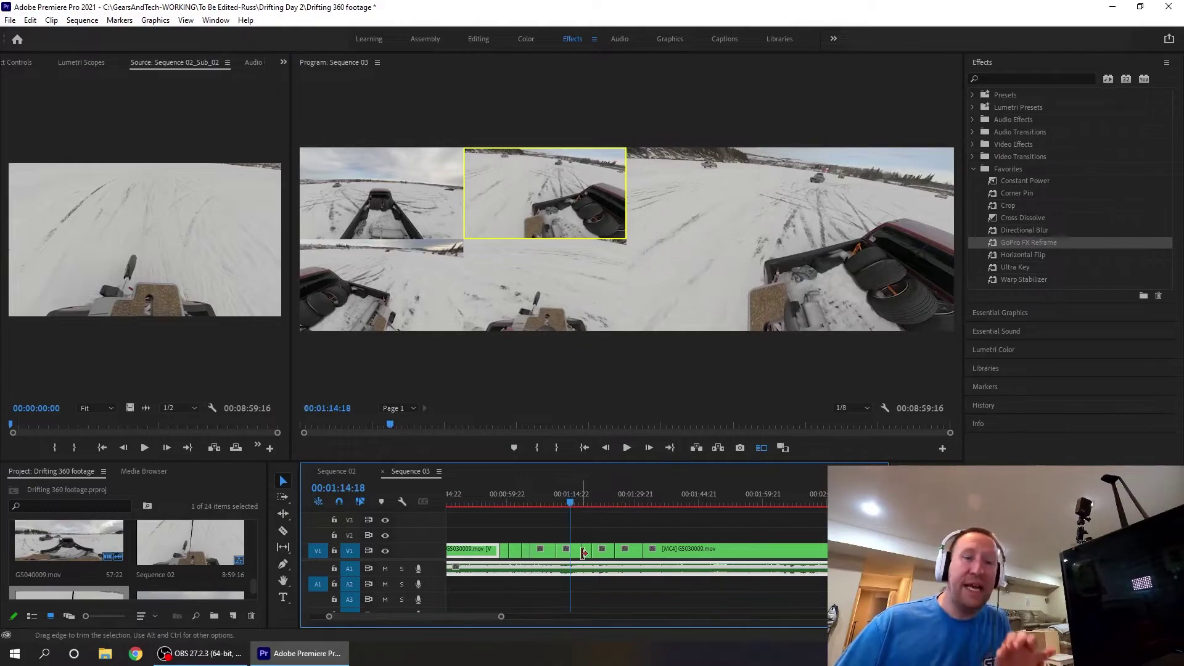
left_click_drag(520, 501, 495, 503)
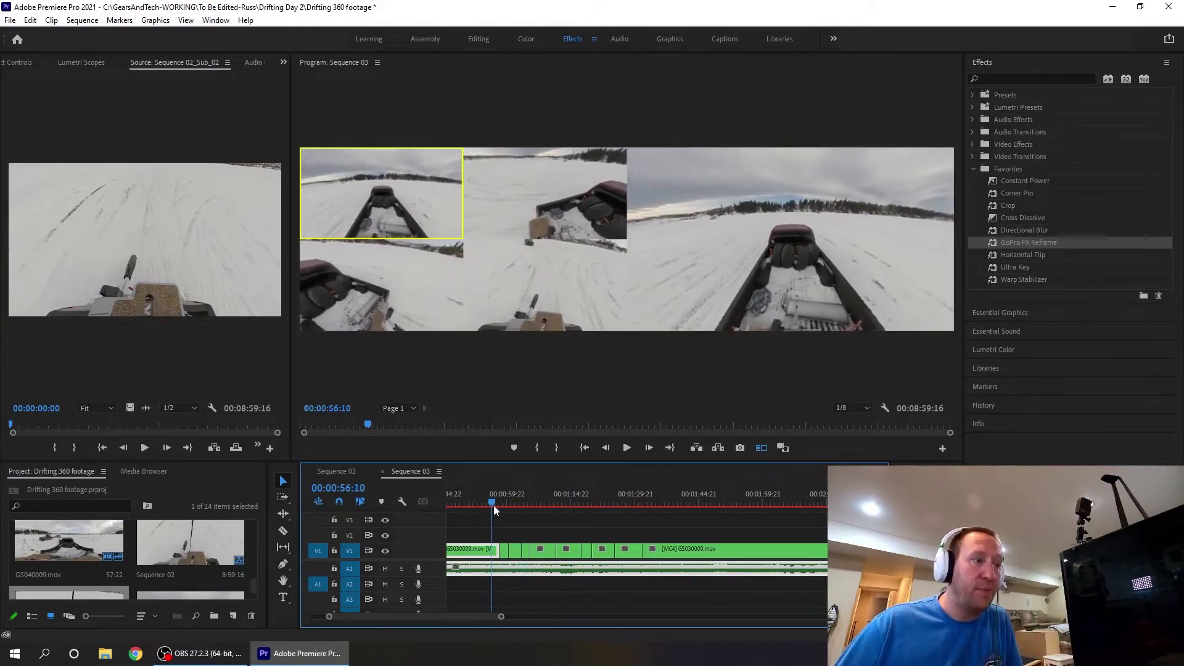
left_click(627, 448)
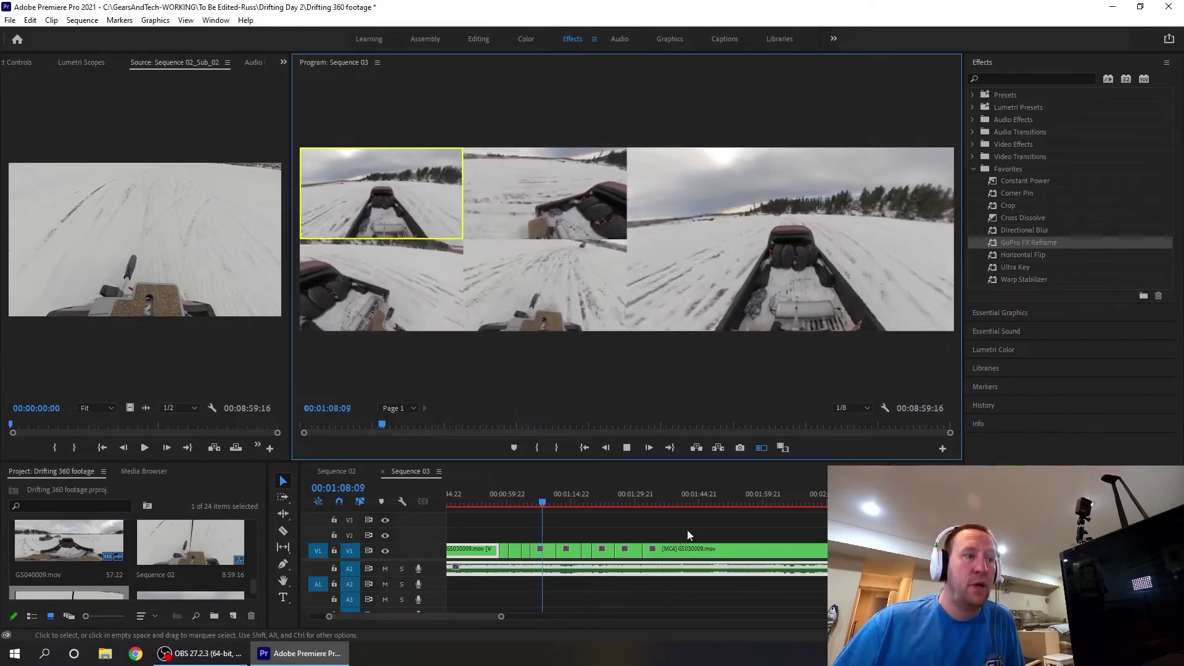
left_click(567, 549)
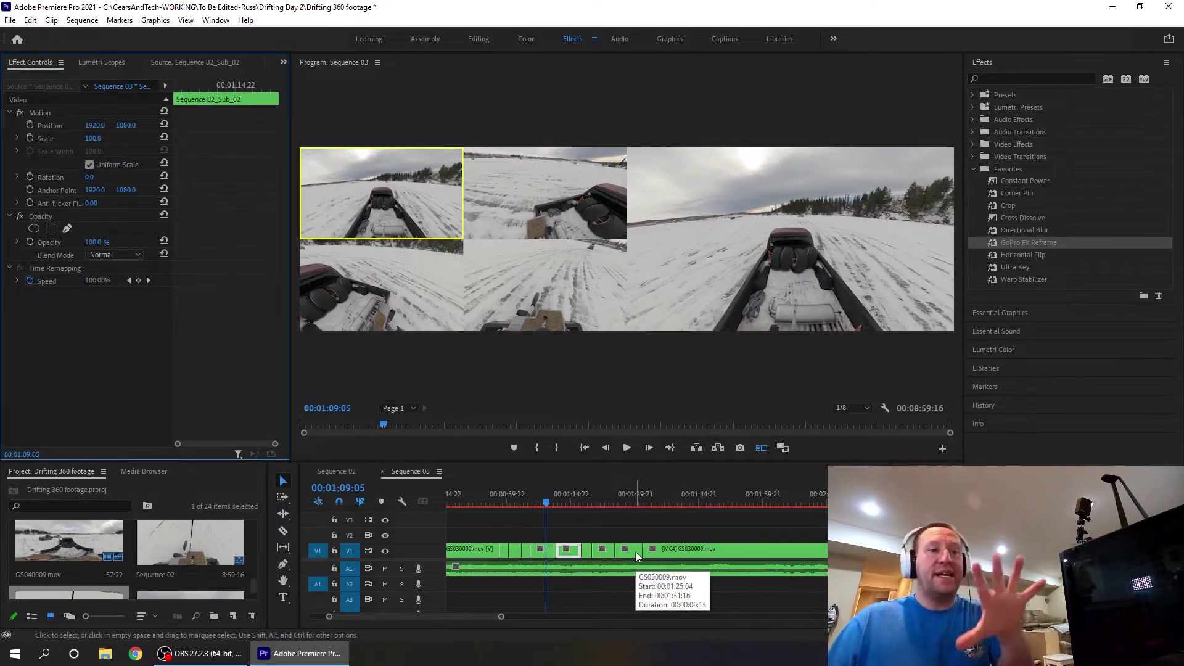